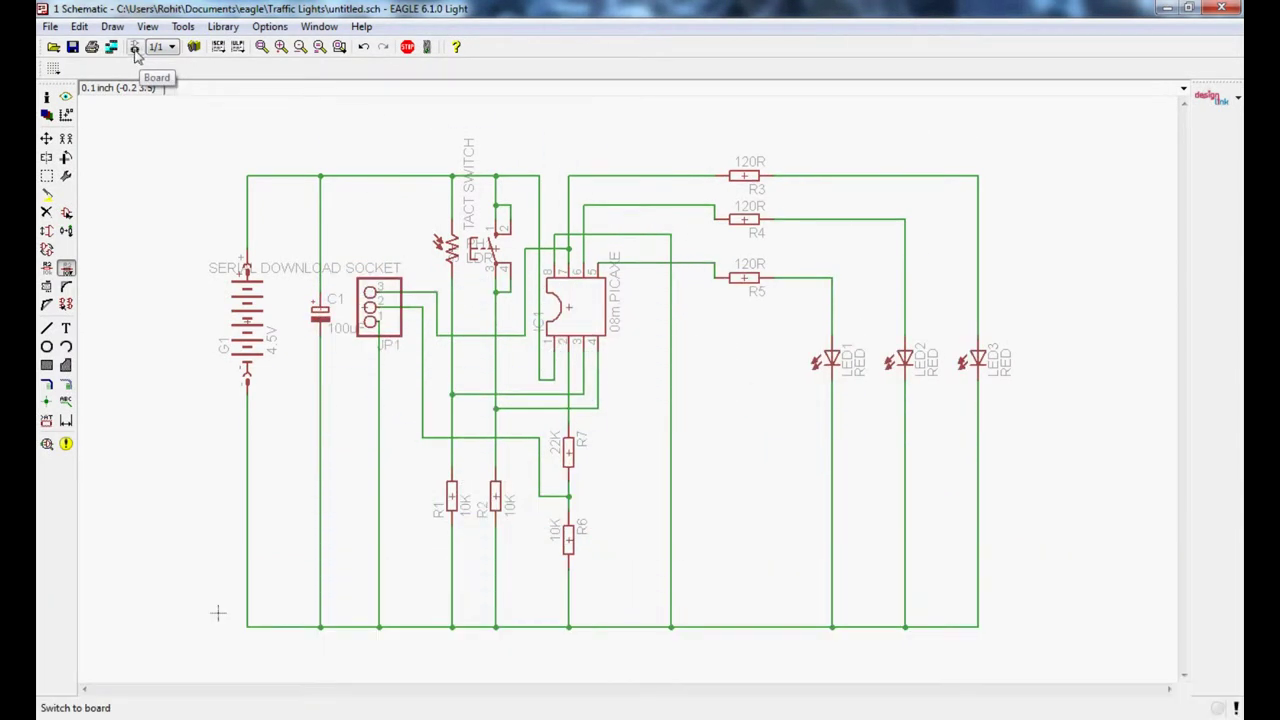
# - Generate untitled.brd from the traffic-light schematic and maximize the board window
pyautogui.click(134, 49)
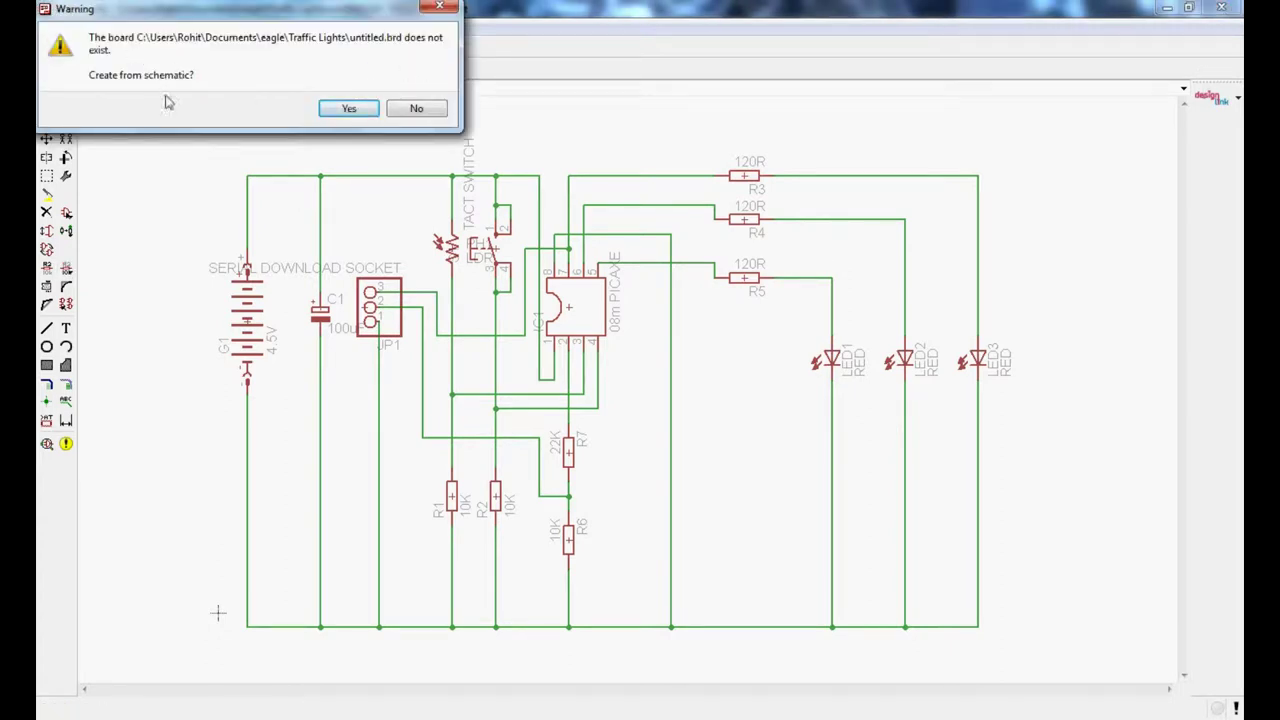
pyautogui.click(347, 108)
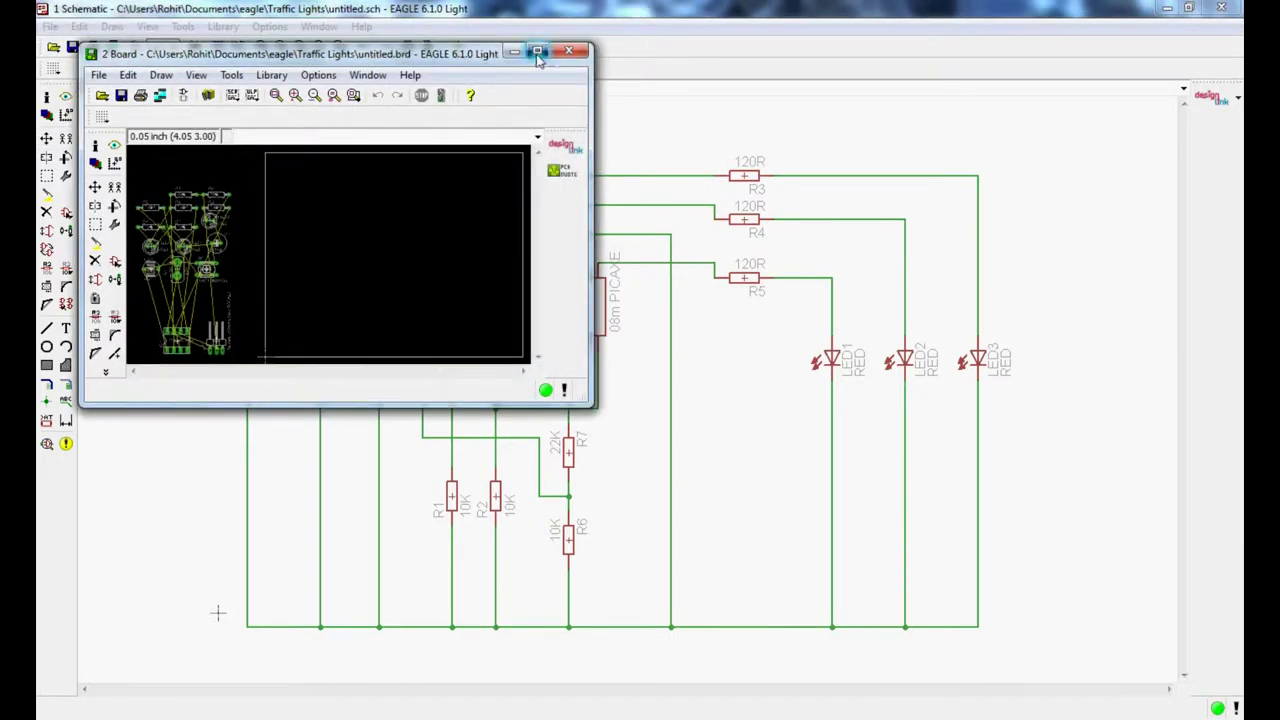
pyautogui.doubleClick(536, 61)
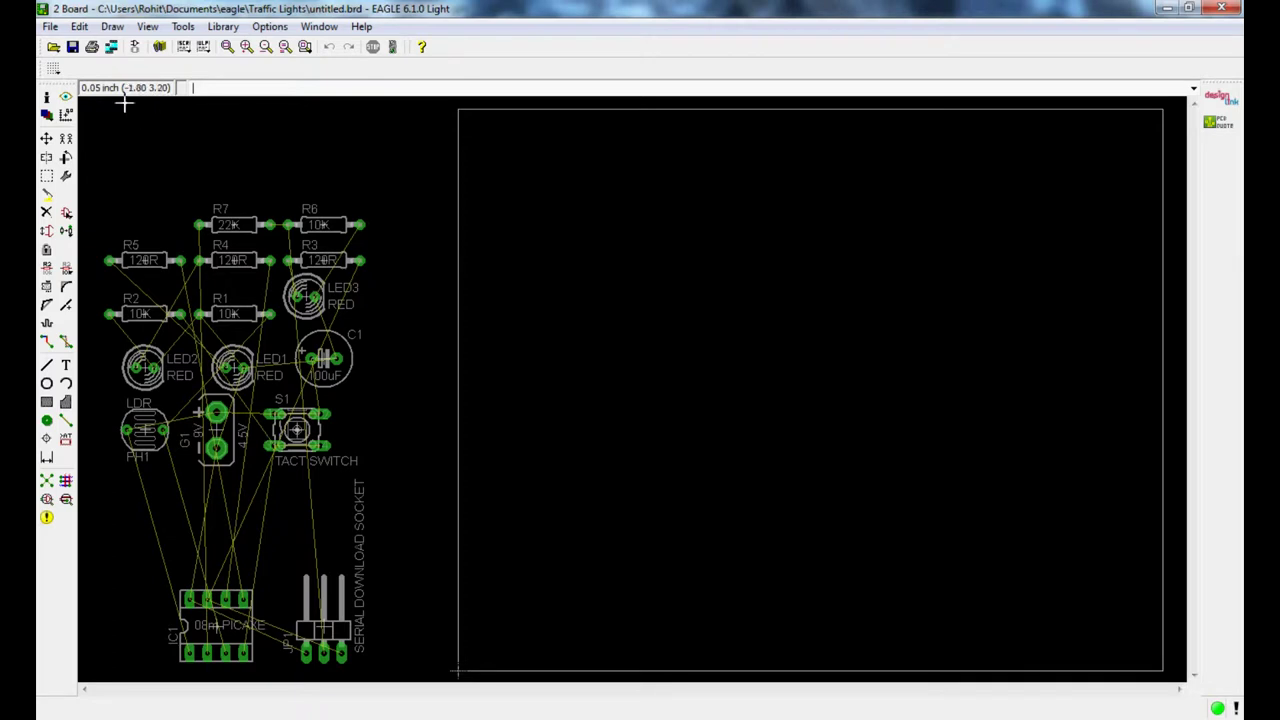
# - Switch the grid Size and Alt units from inch to mm, giving 1.27 mm and 0.635 mm
pyautogui.click(53, 73)
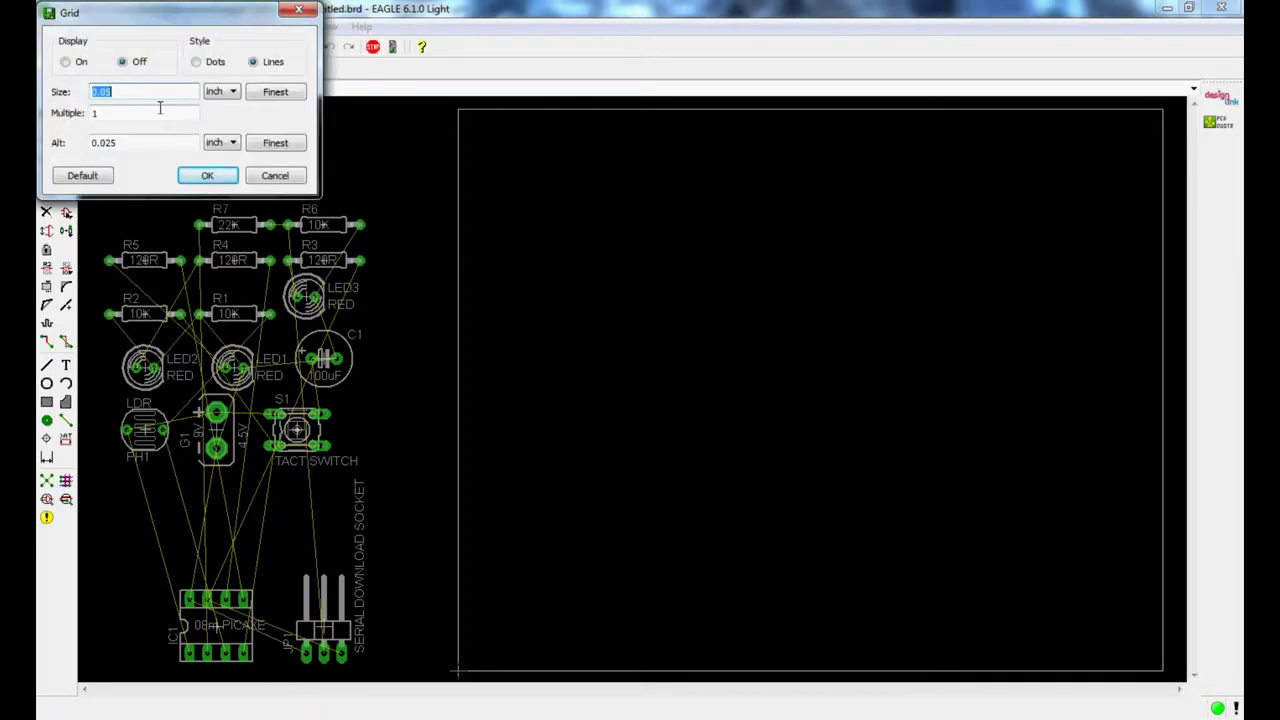
pyautogui.click(232, 92)
pyautogui.click(228, 115)
pyautogui.click(231, 143)
pyautogui.click(226, 166)
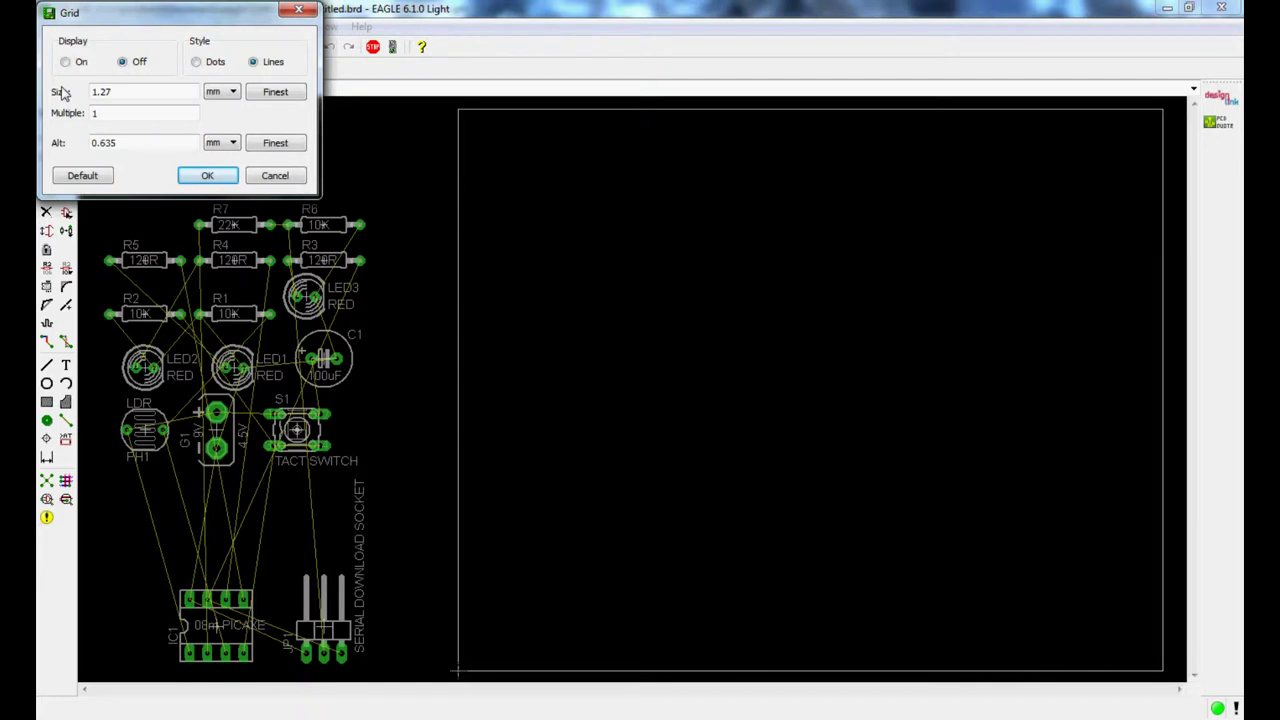
pyautogui.click(208, 177)
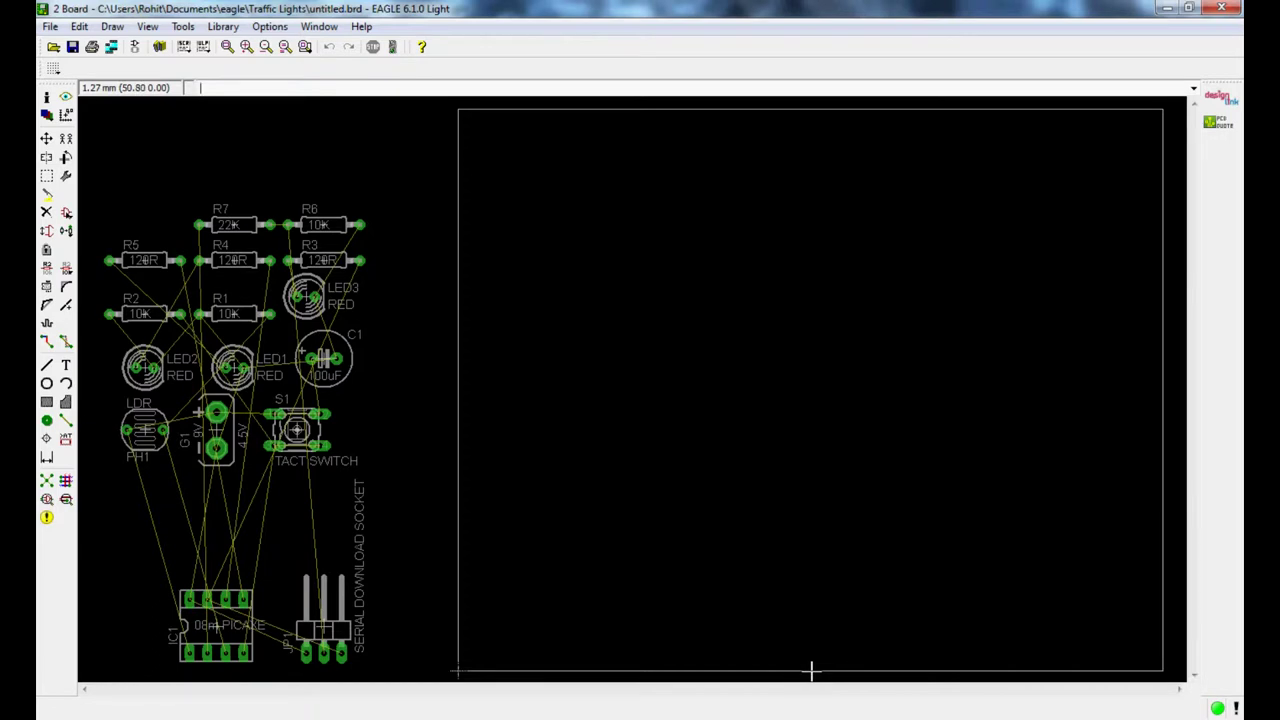
pyautogui.click(46, 138)
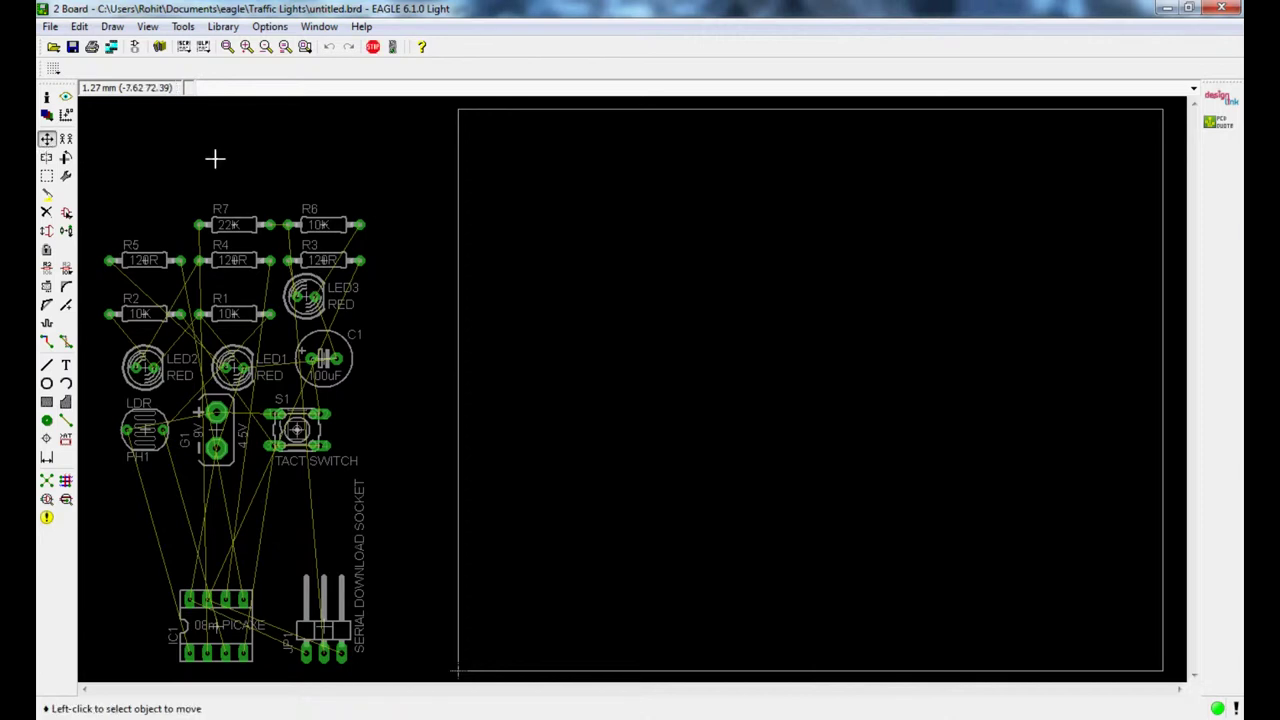
pyautogui.click(458, 113)
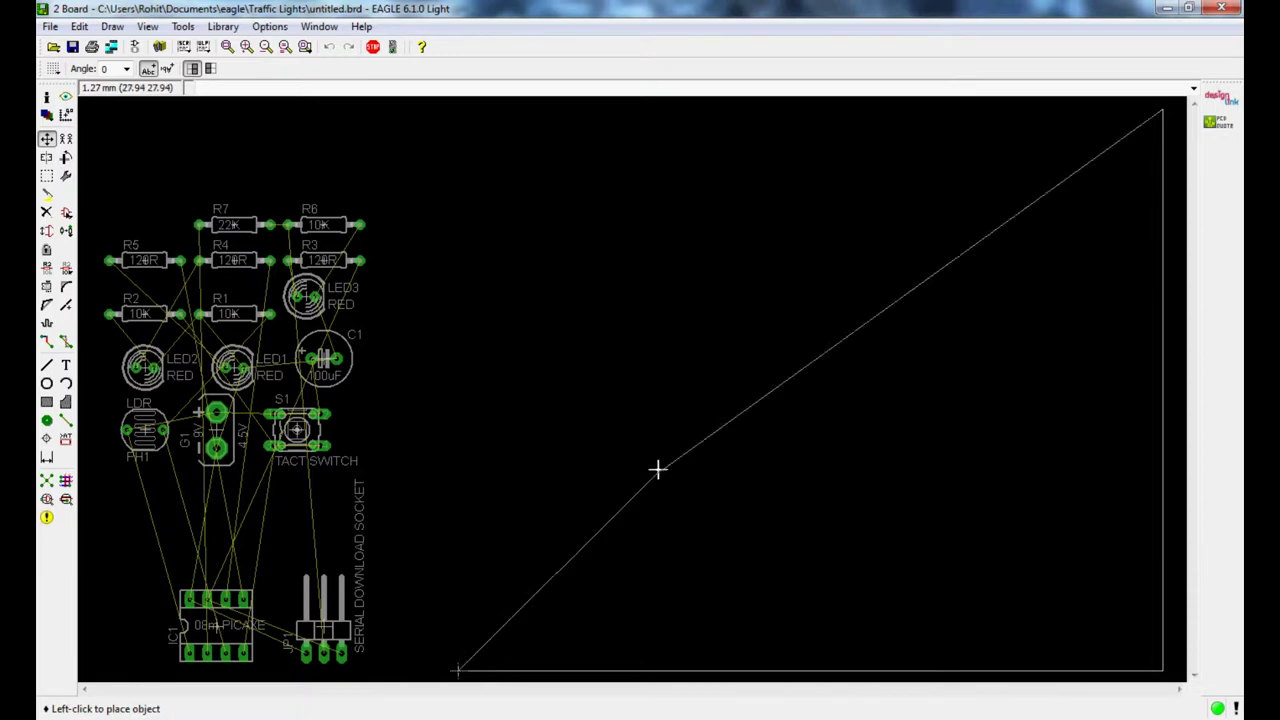
pyautogui.click(589, 425)
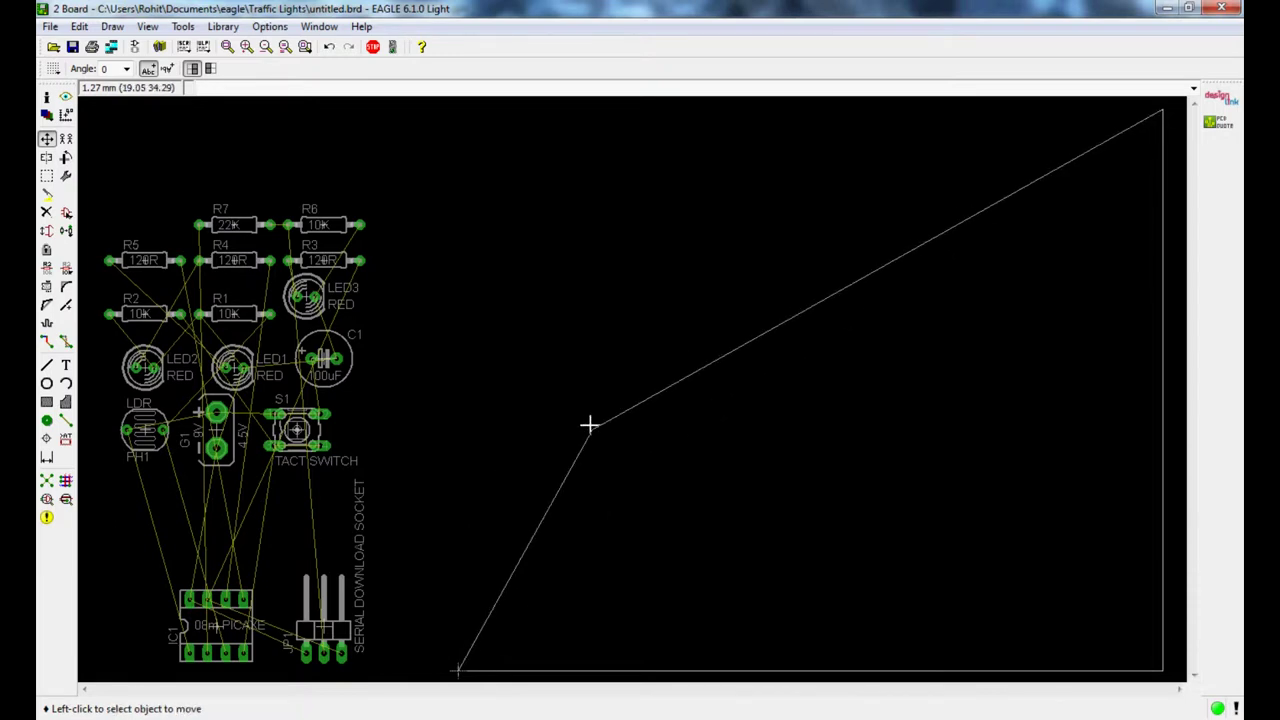
pyautogui.click(1156, 107)
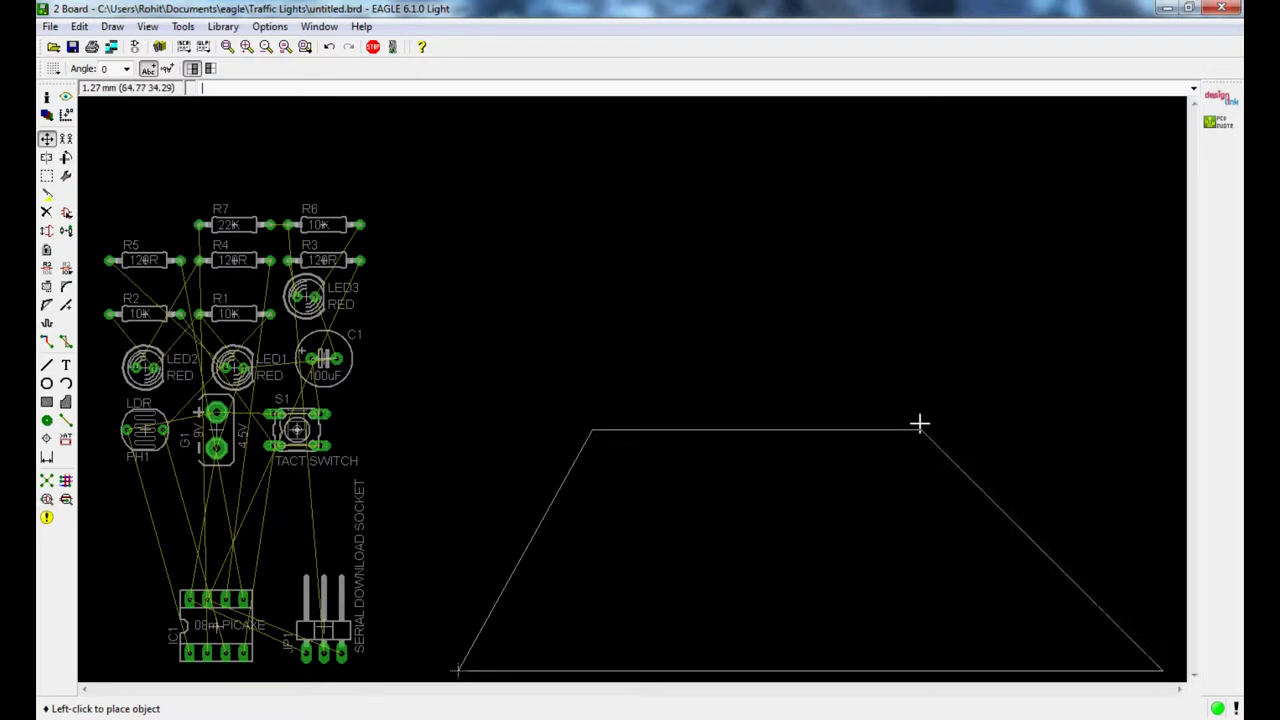
pyautogui.click(746, 668)
pyautogui.hotkey('ctrl', 'z')
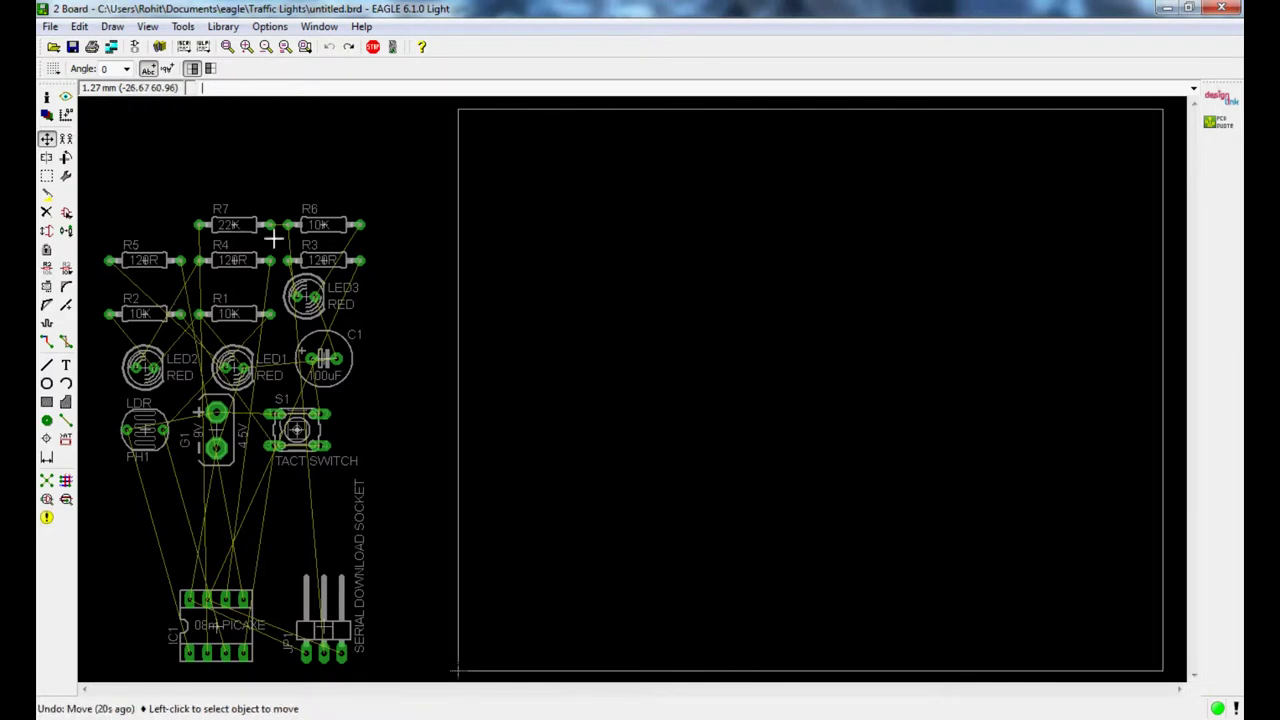
# - Move R7 onto the board, then group the remaining parts and move them into the board's upper right
pyautogui.click(240, 225)
pyautogui.click(624, 243)
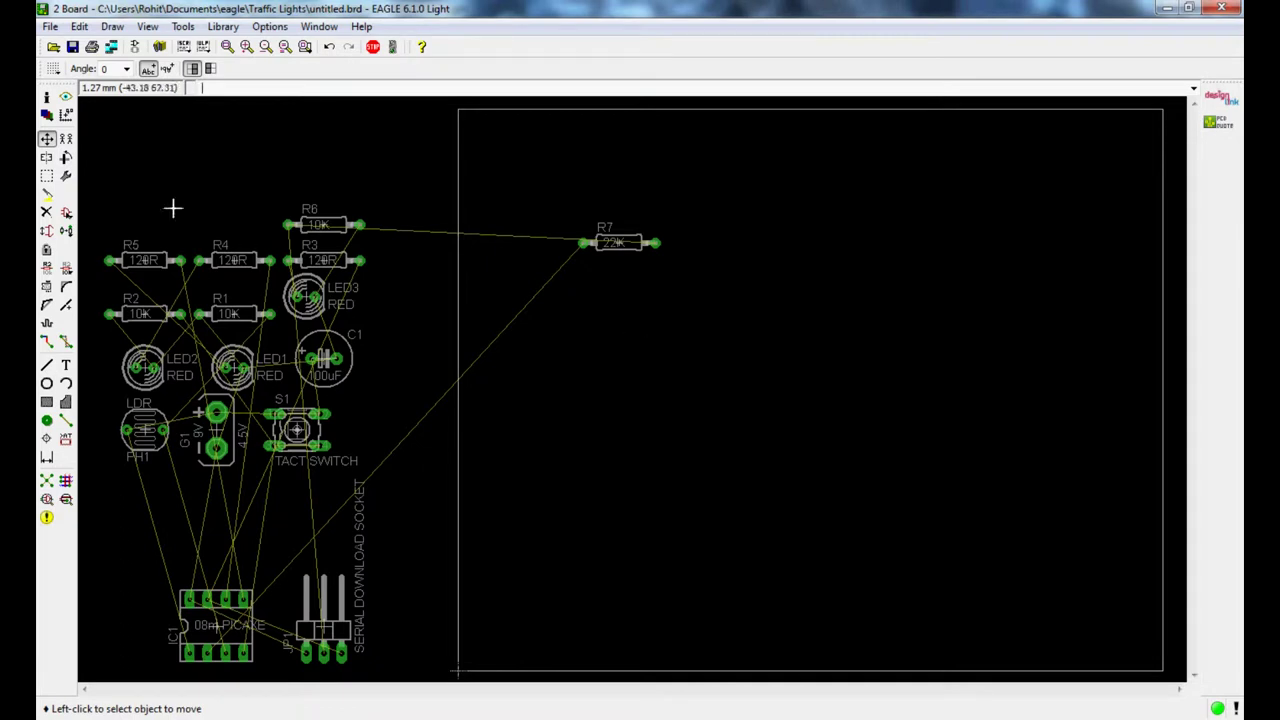
pyautogui.click(47, 176)
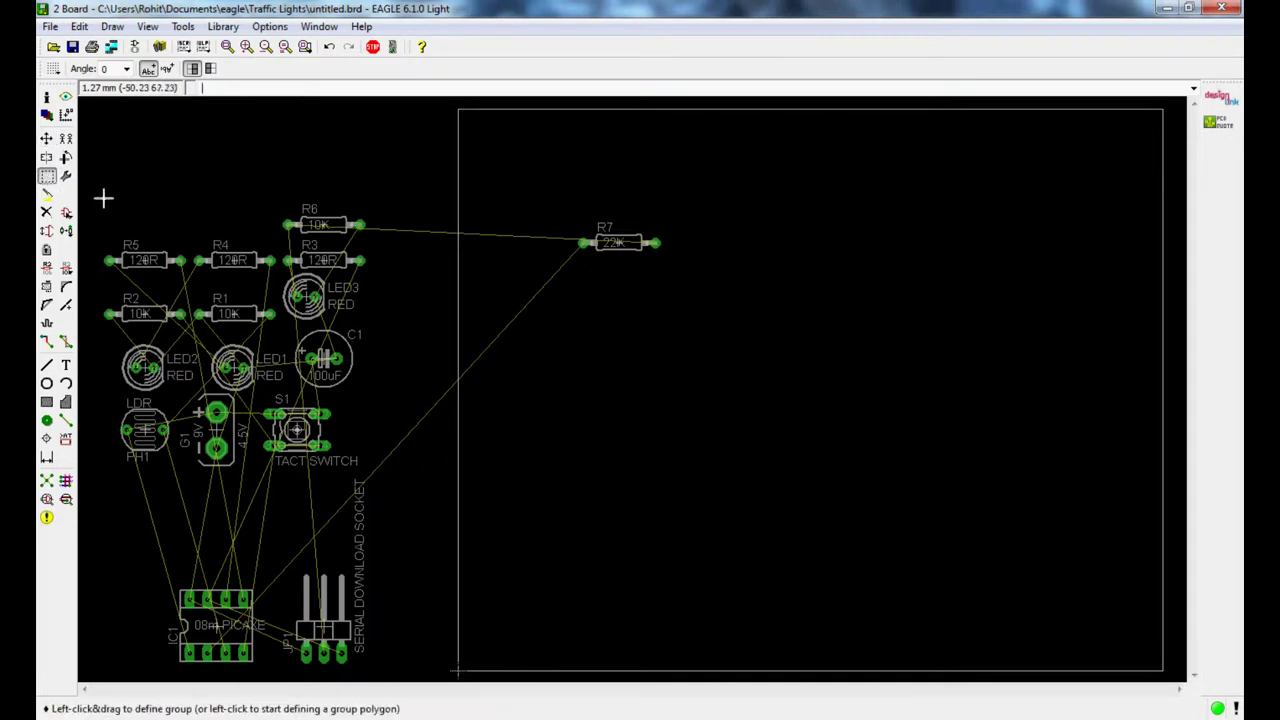
pyautogui.moveTo(100, 188); pyautogui.dragTo(398, 671)
pyautogui.press('F7')
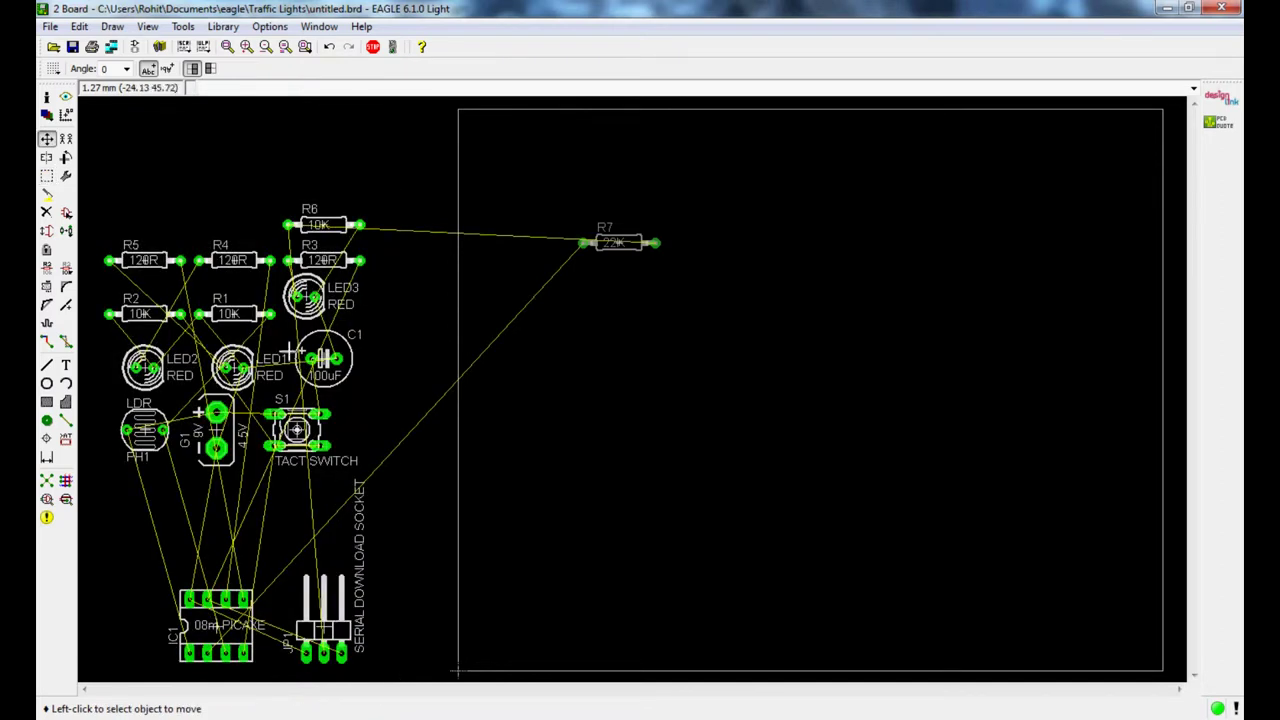
pyautogui.rightClick(295, 428)
pyautogui.click(363, 403)
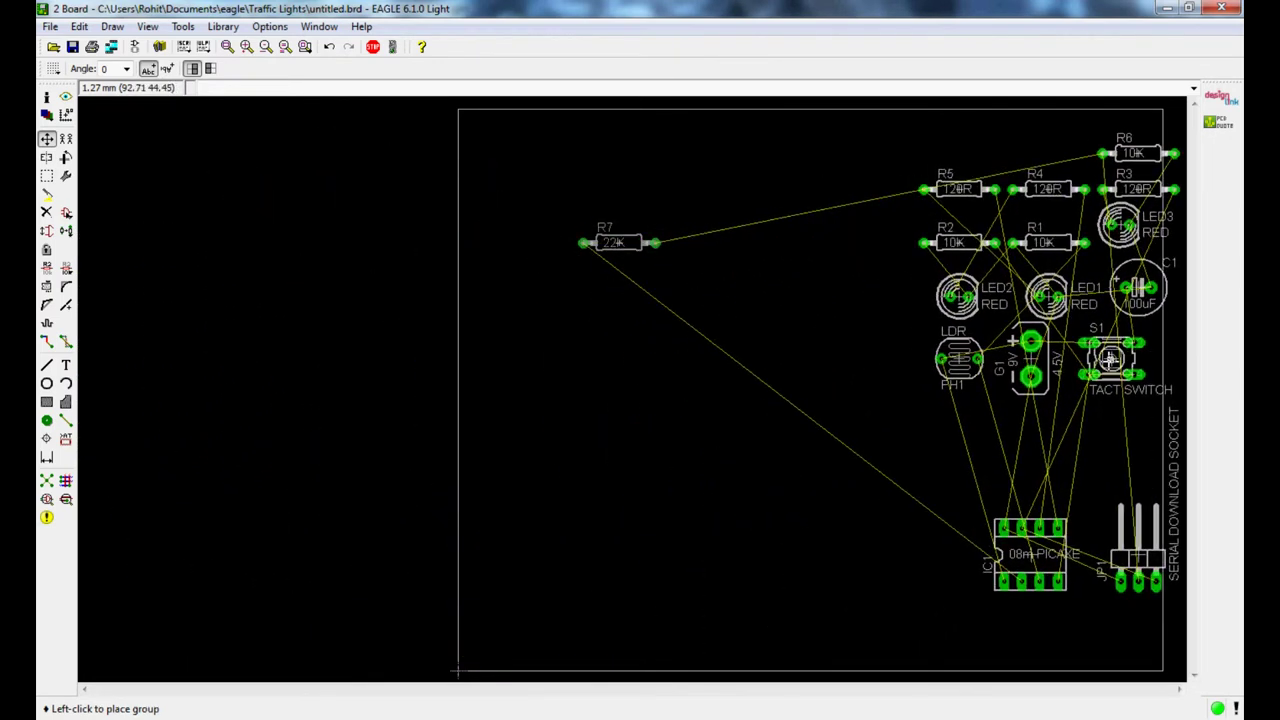
pyautogui.click(1066, 359)
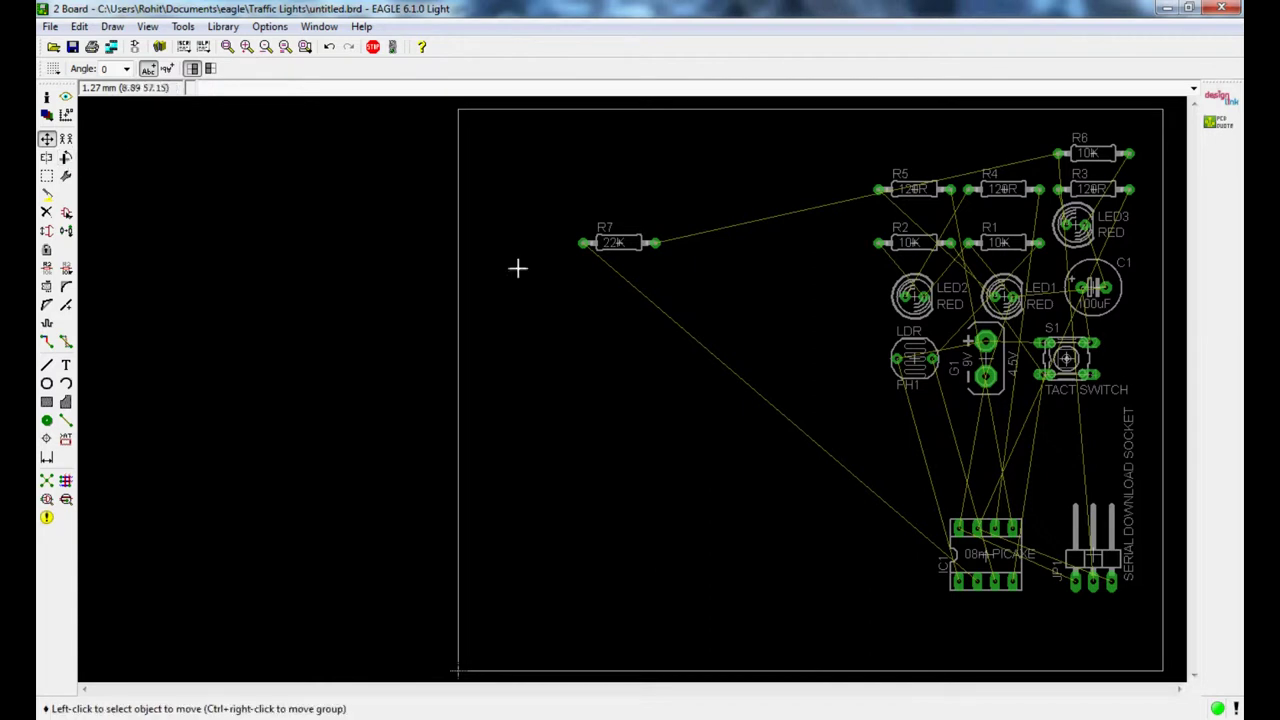
# - Place battery G1 at the lower-left corner and C1, rotated to 270°, beside it
pyautogui.click(989, 359)
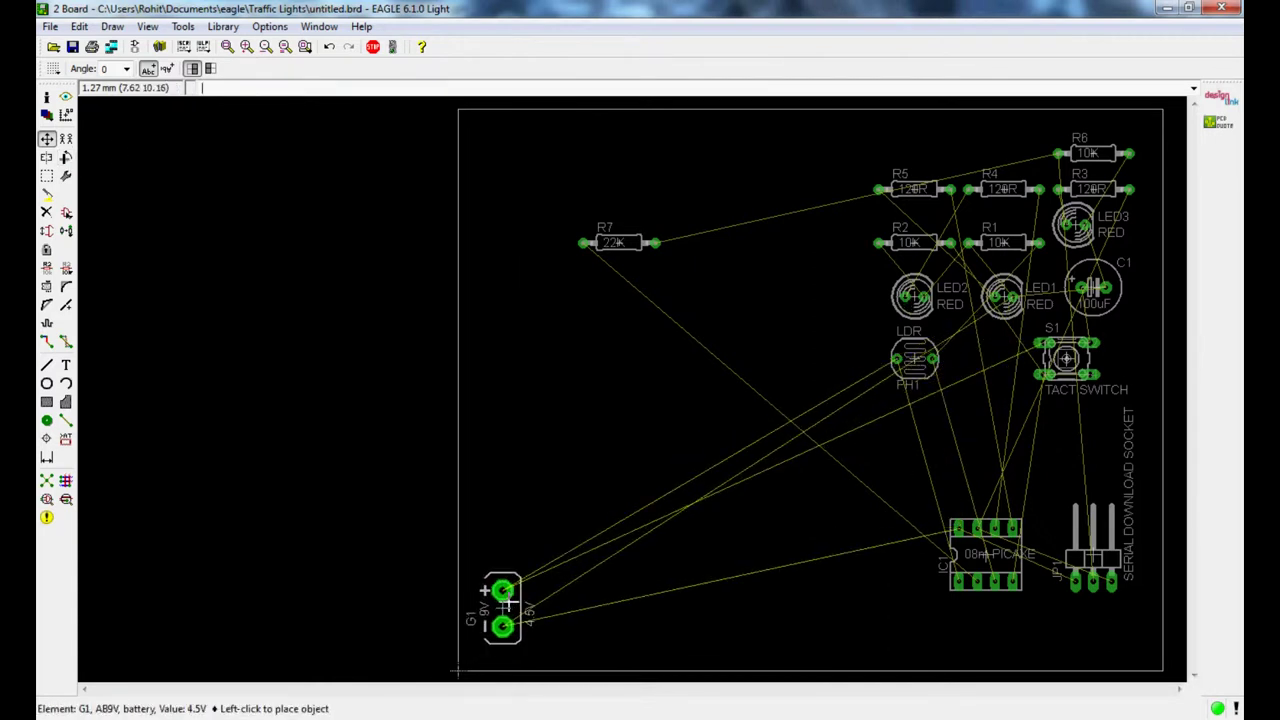
pyautogui.click(506, 603)
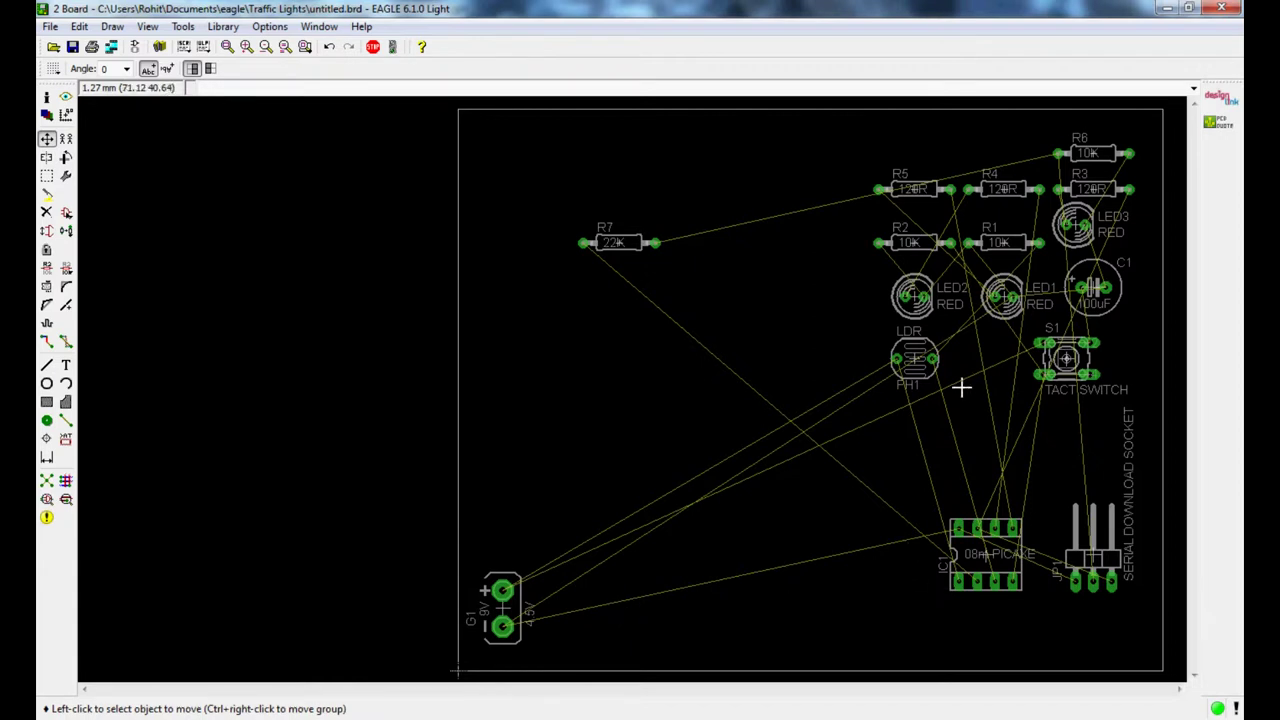
pyautogui.click(1100, 288)
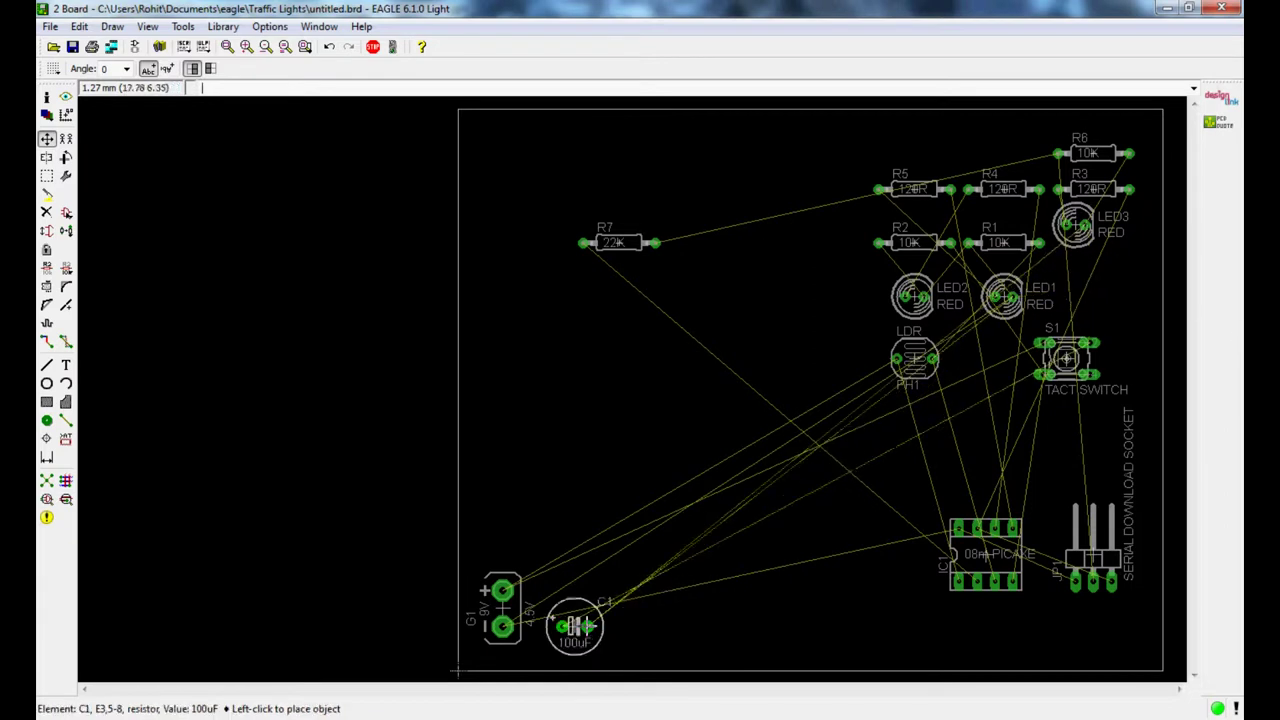
pyautogui.rightClick(578, 618)
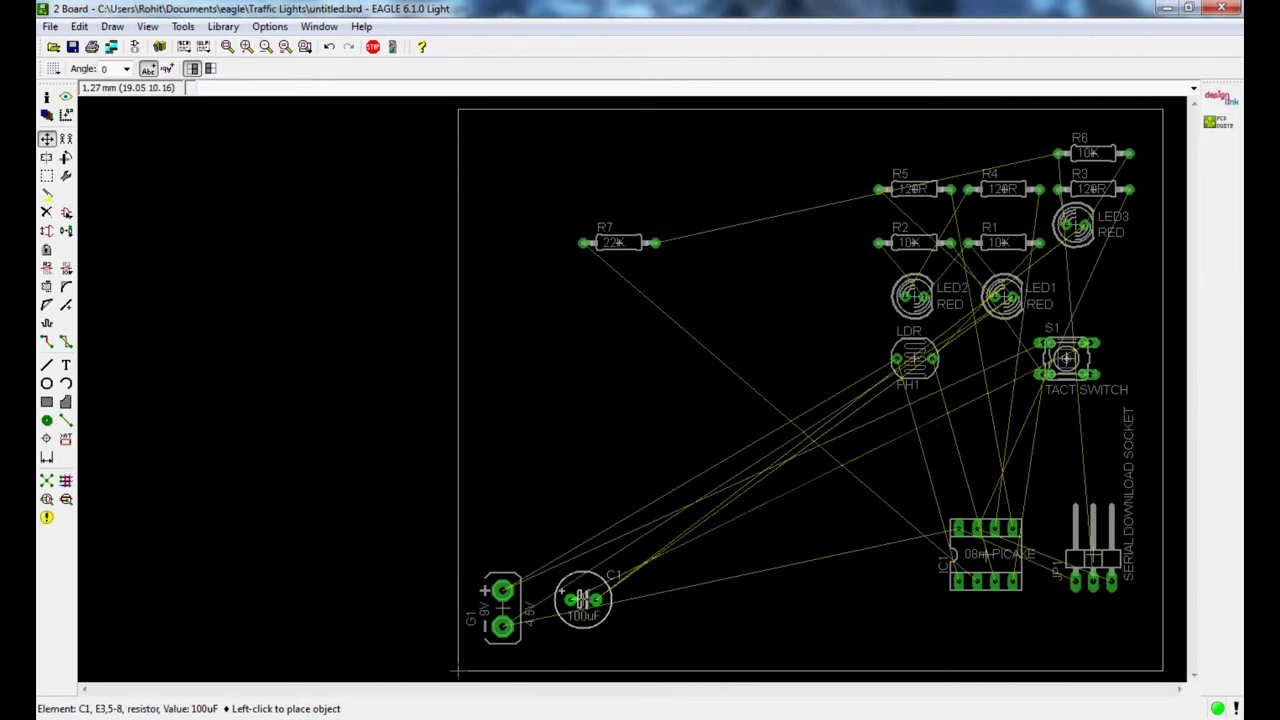
pyautogui.rightClick(588, 604)
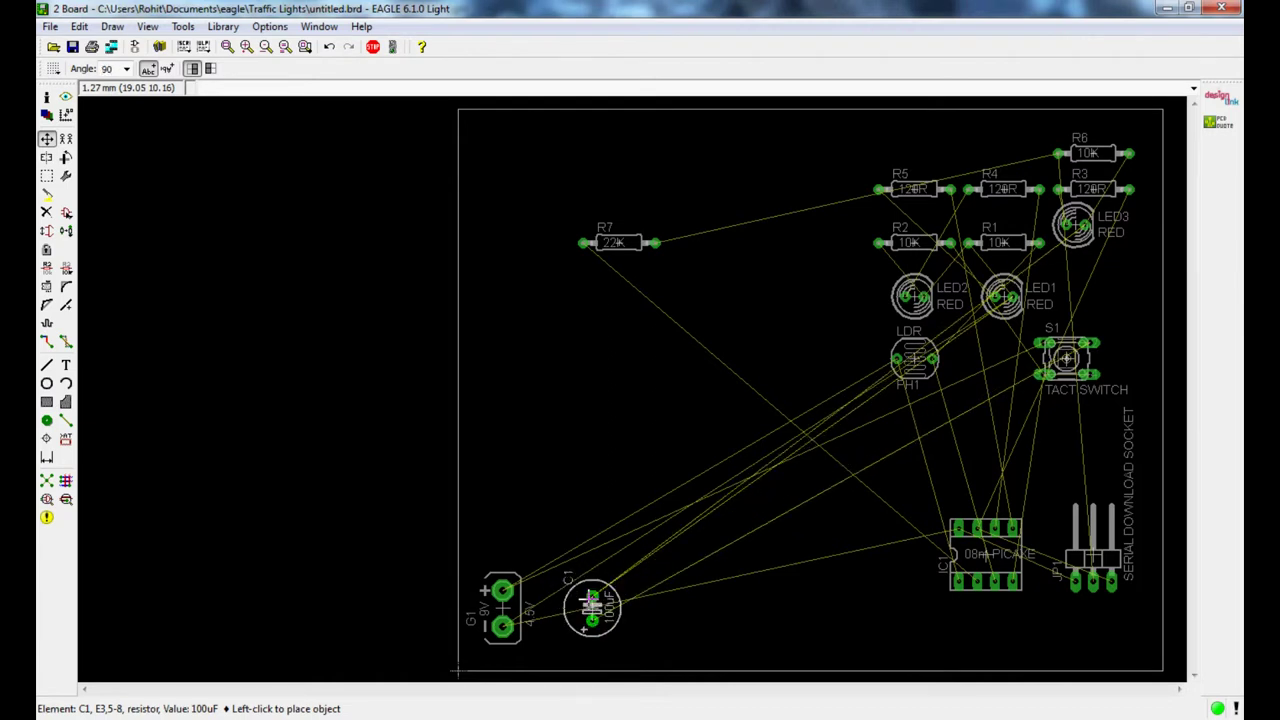
pyautogui.rightClick(590, 601)
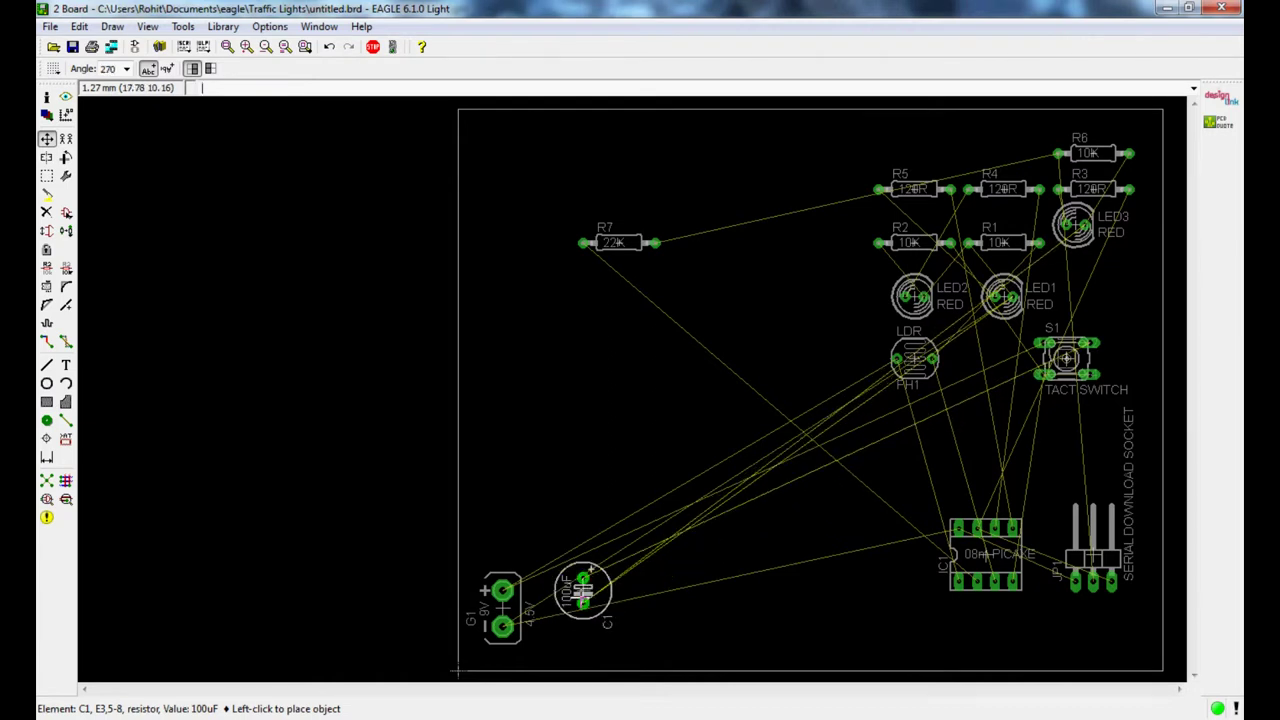
pyautogui.rightClick(575, 605)
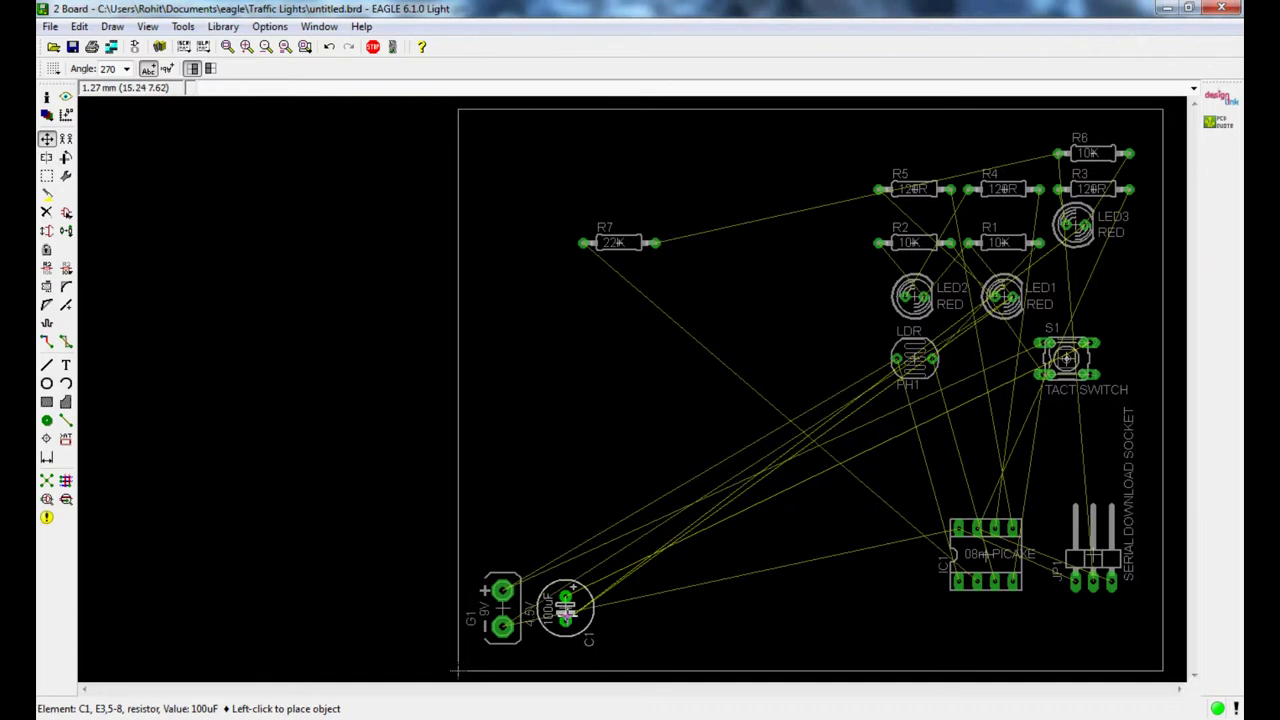
pyautogui.click(566, 610)
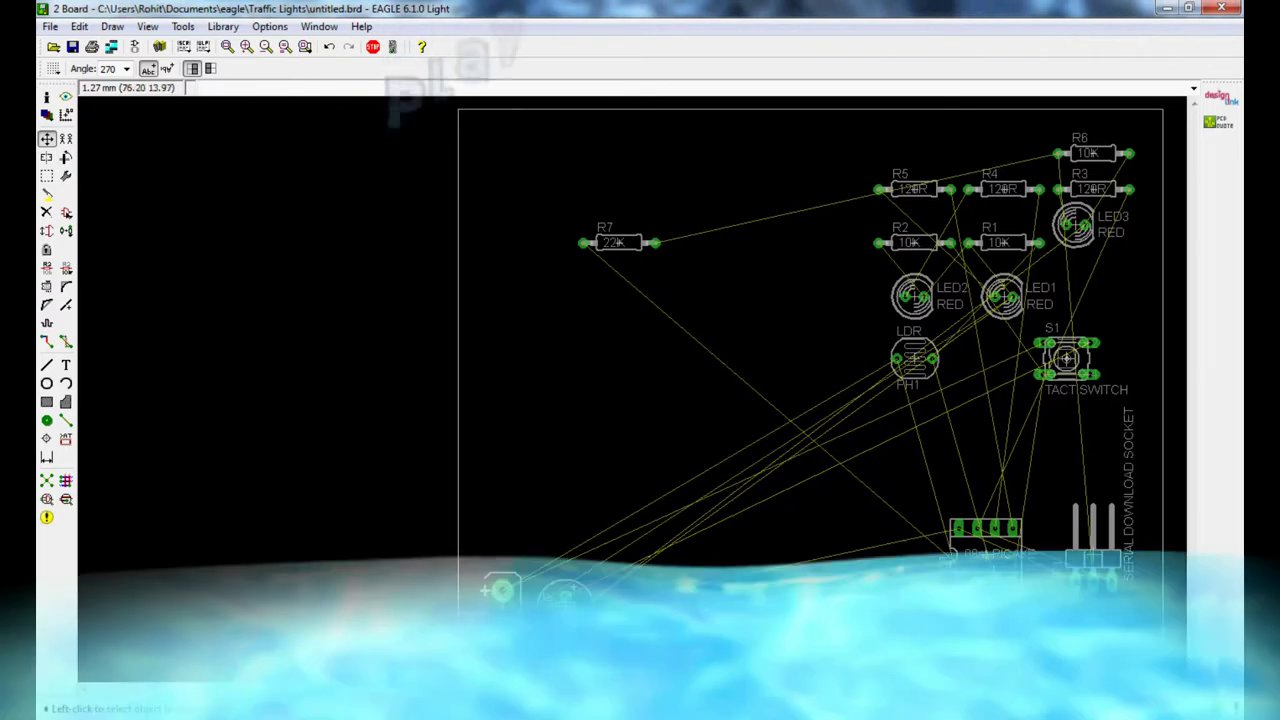
# - Place IC1 mid-board, put JP1 rotated a quarter turn to its left, and bring R7 toward IC1
pyautogui.click(990, 558)
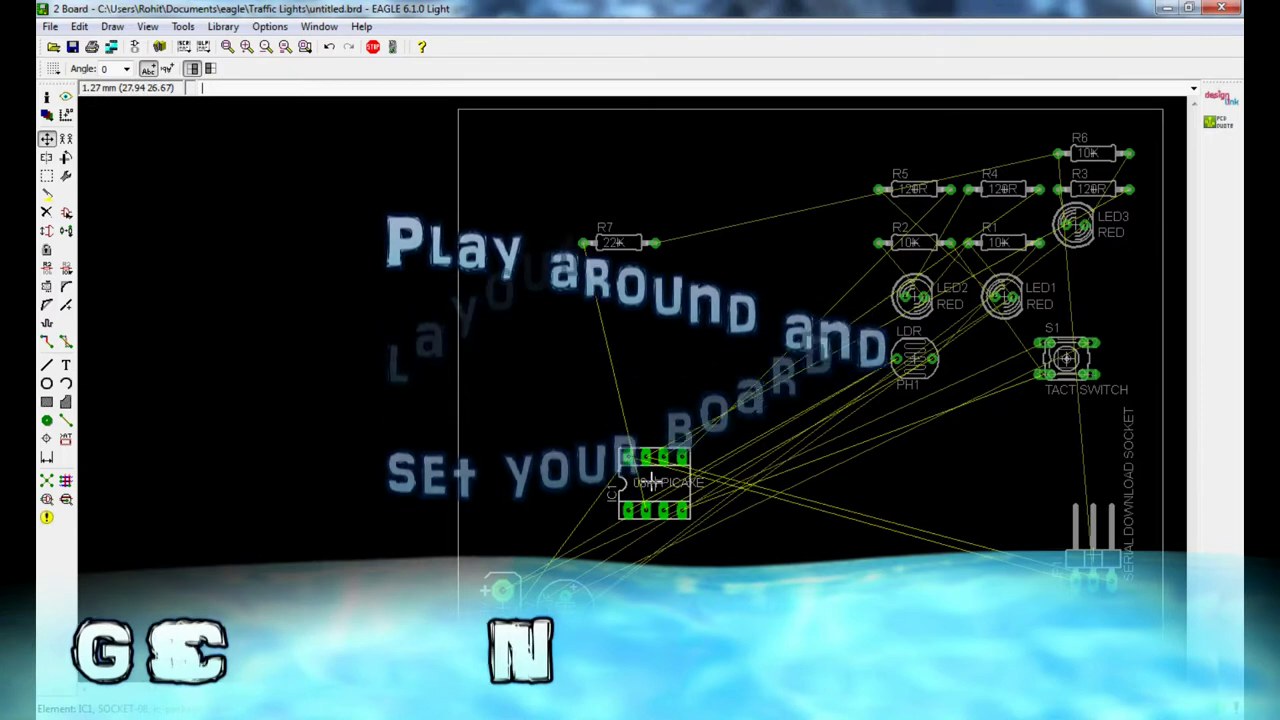
pyautogui.click(652, 482)
pyautogui.click(1093, 555)
pyautogui.rightClick(480, 488)
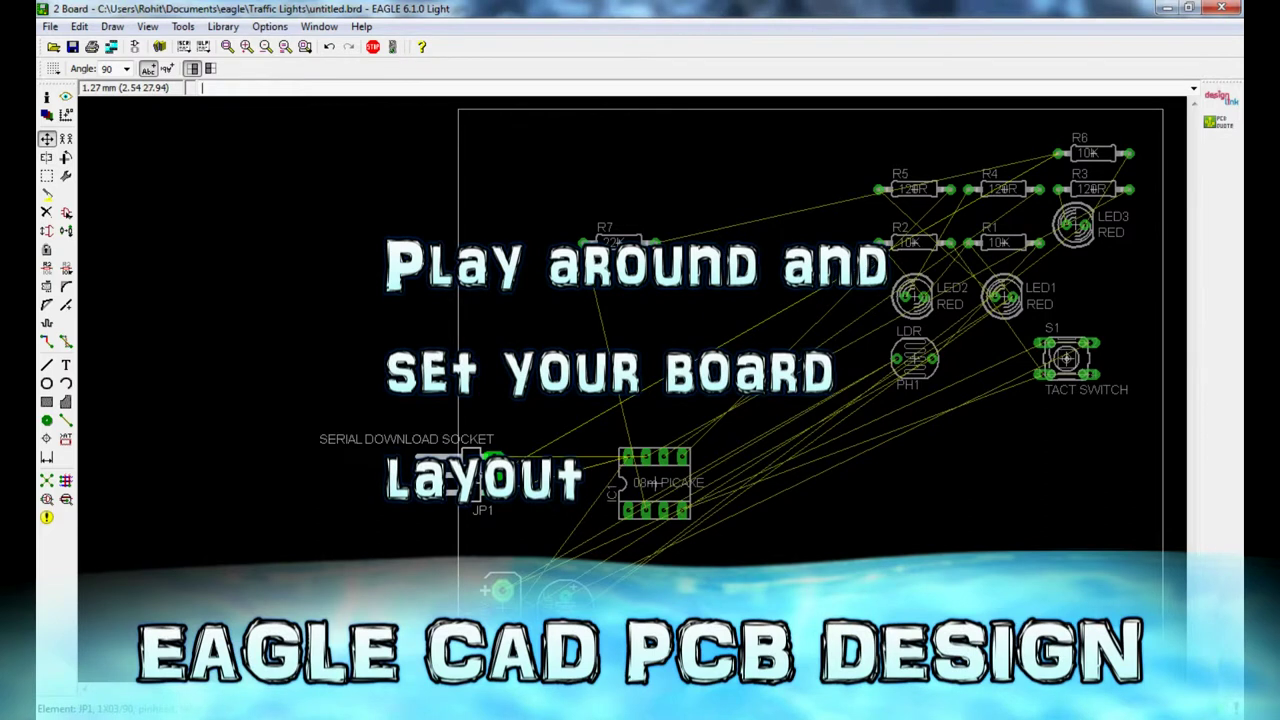
pyautogui.click(472, 472)
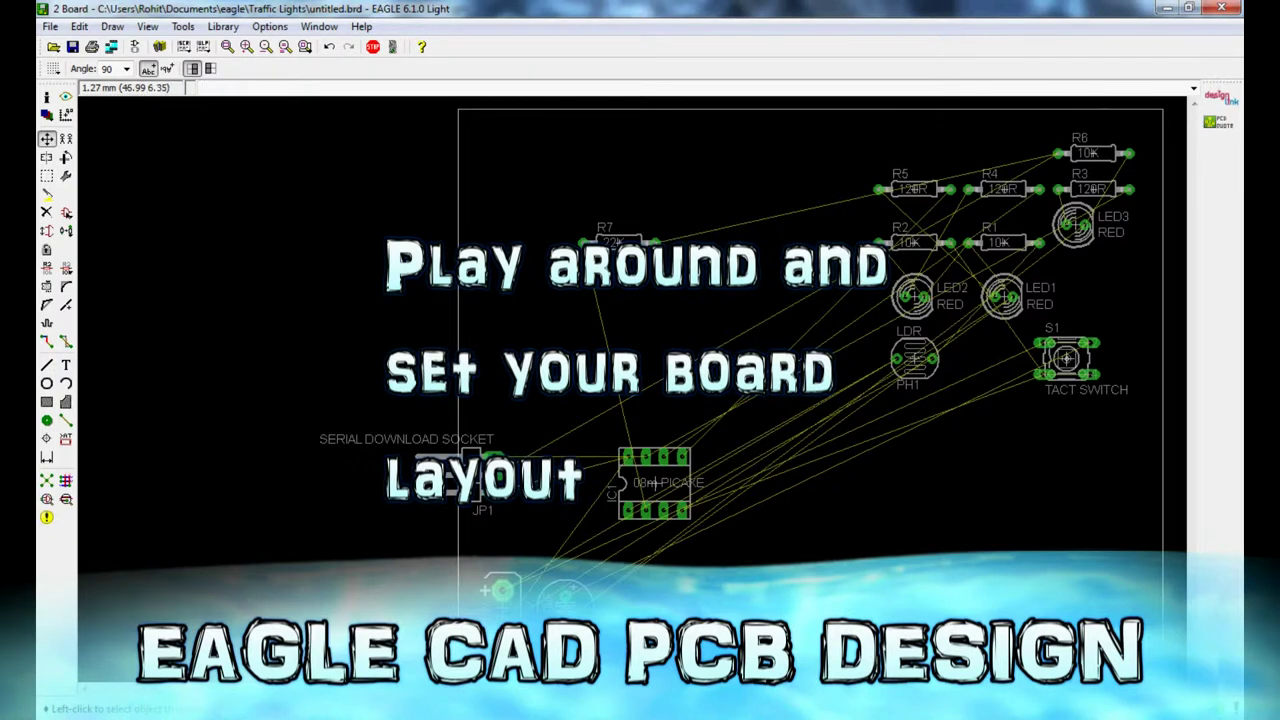
pyautogui.click(470, 458)
pyautogui.click(620, 242)
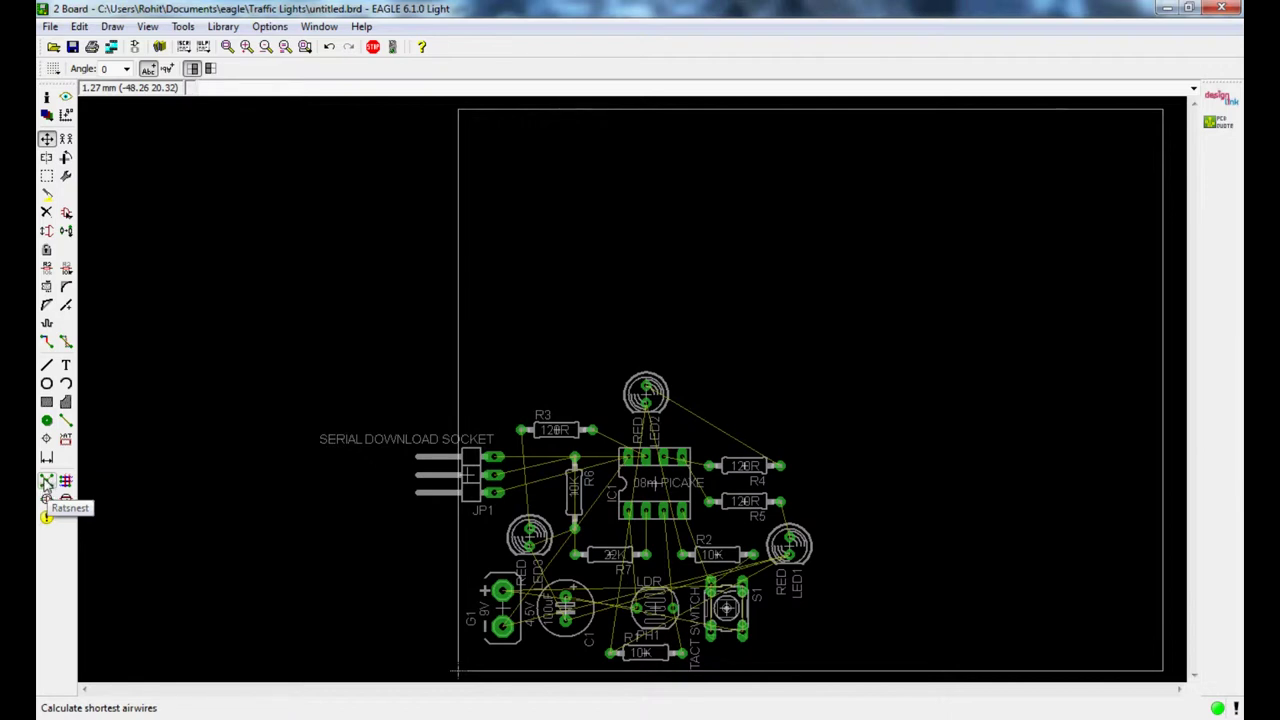
# - Run Ratsnest to recalculate the airwires to their shortest routes
pyautogui.click(46, 484)
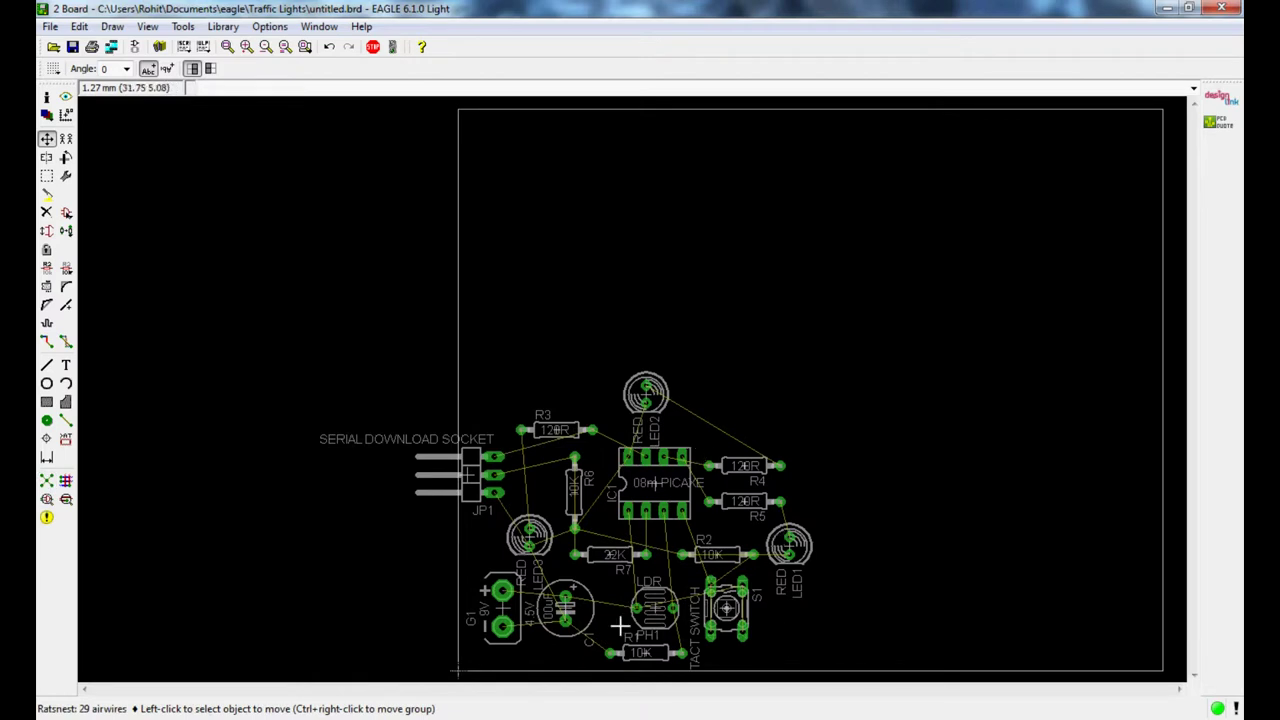
pyautogui.click(329, 48)
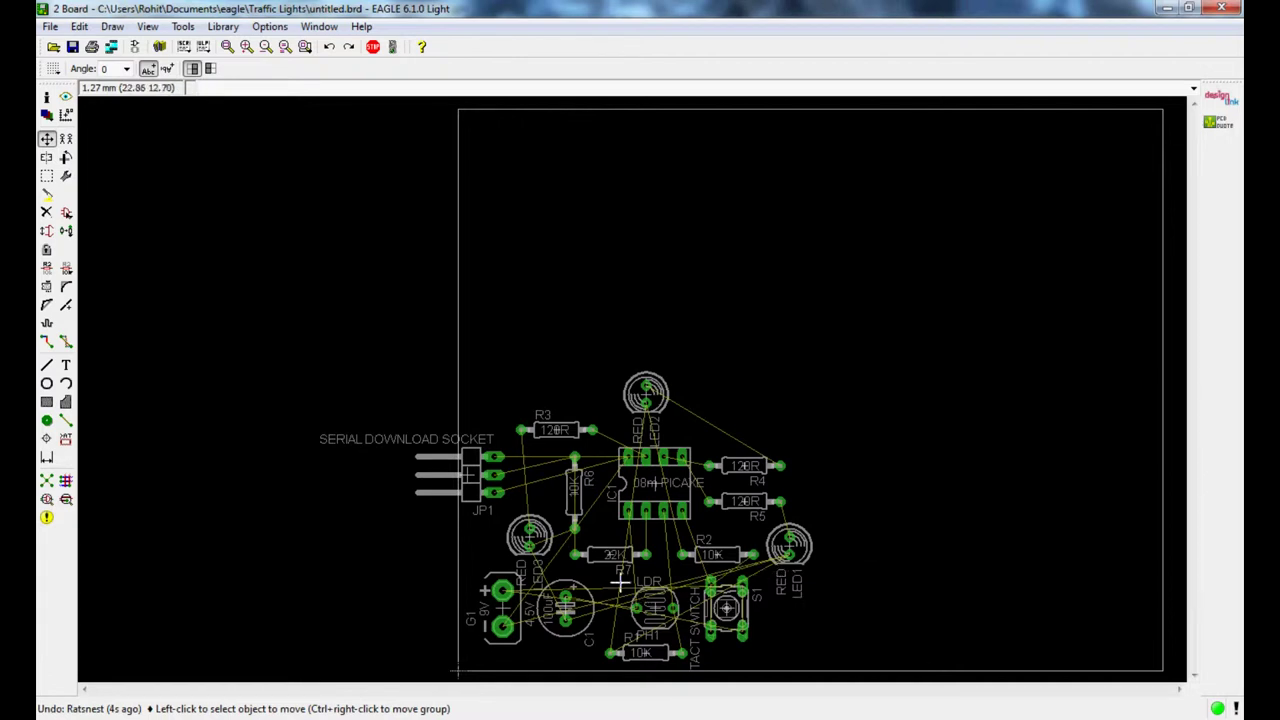
pyautogui.click(47, 481)
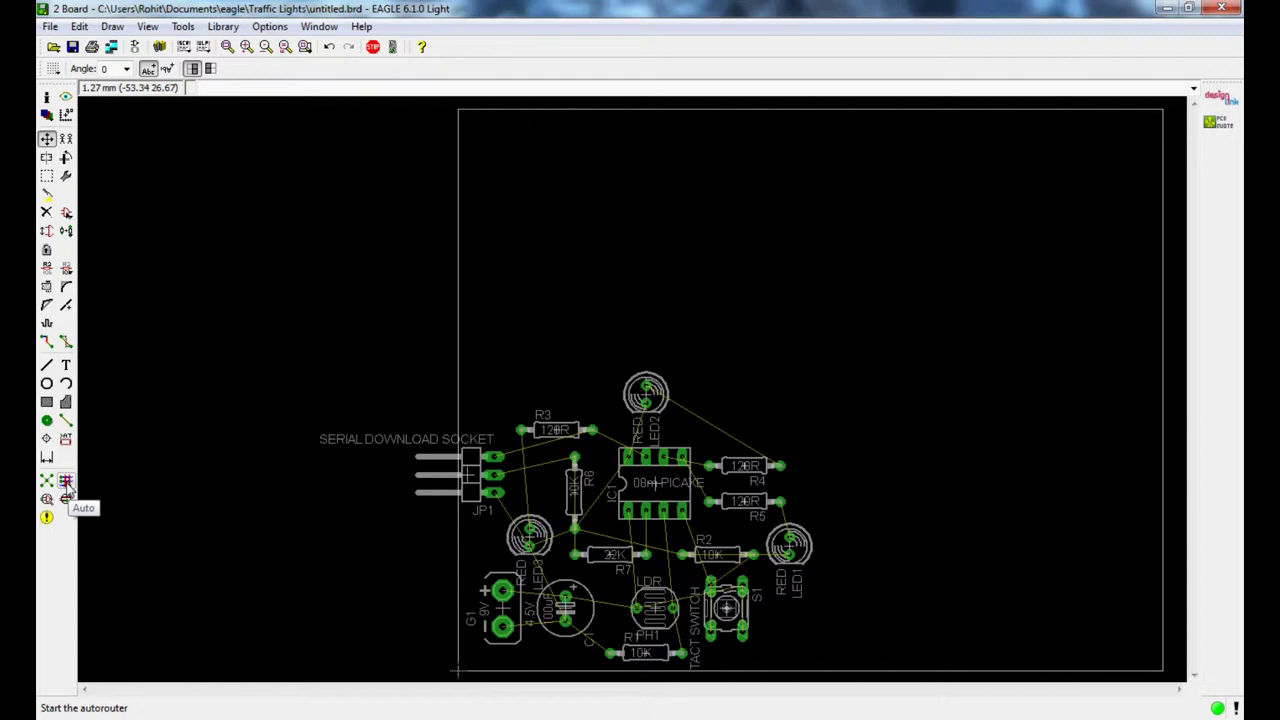
# - Autoroute with 1 Top set to N/A and 16 Bottom set to | (vertical)
pyautogui.click(65, 482)
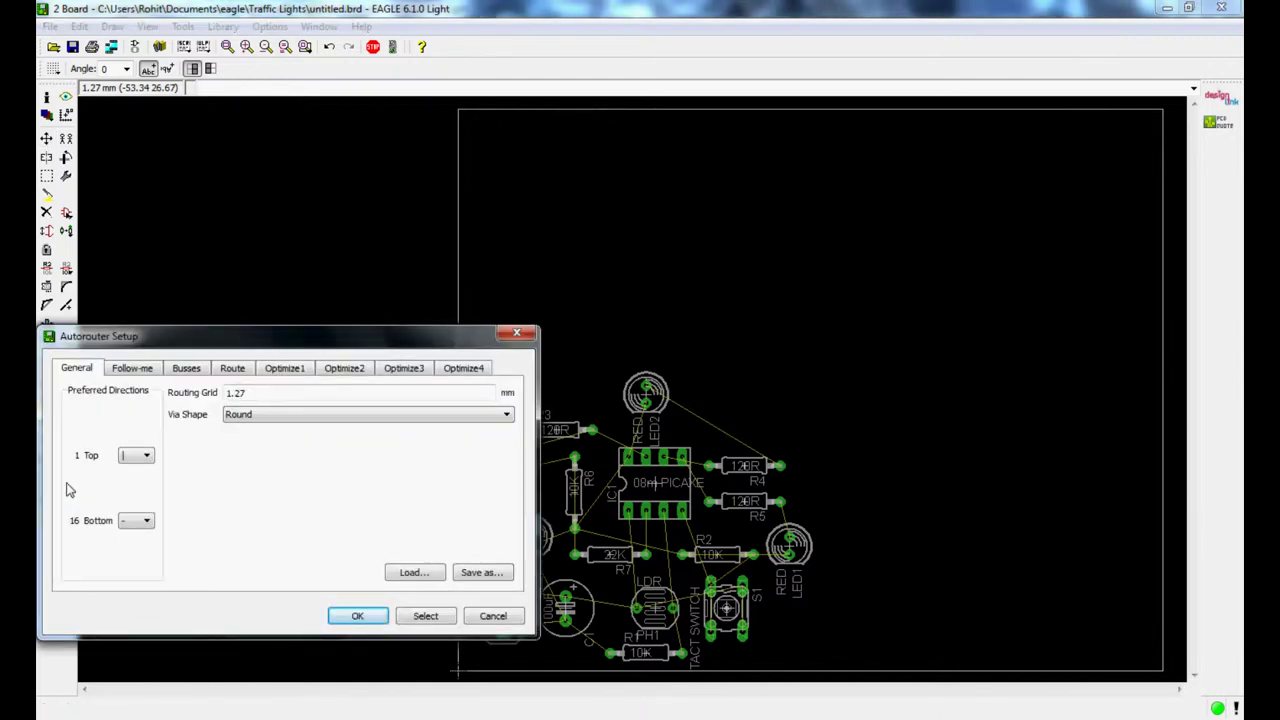
pyautogui.click(148, 458)
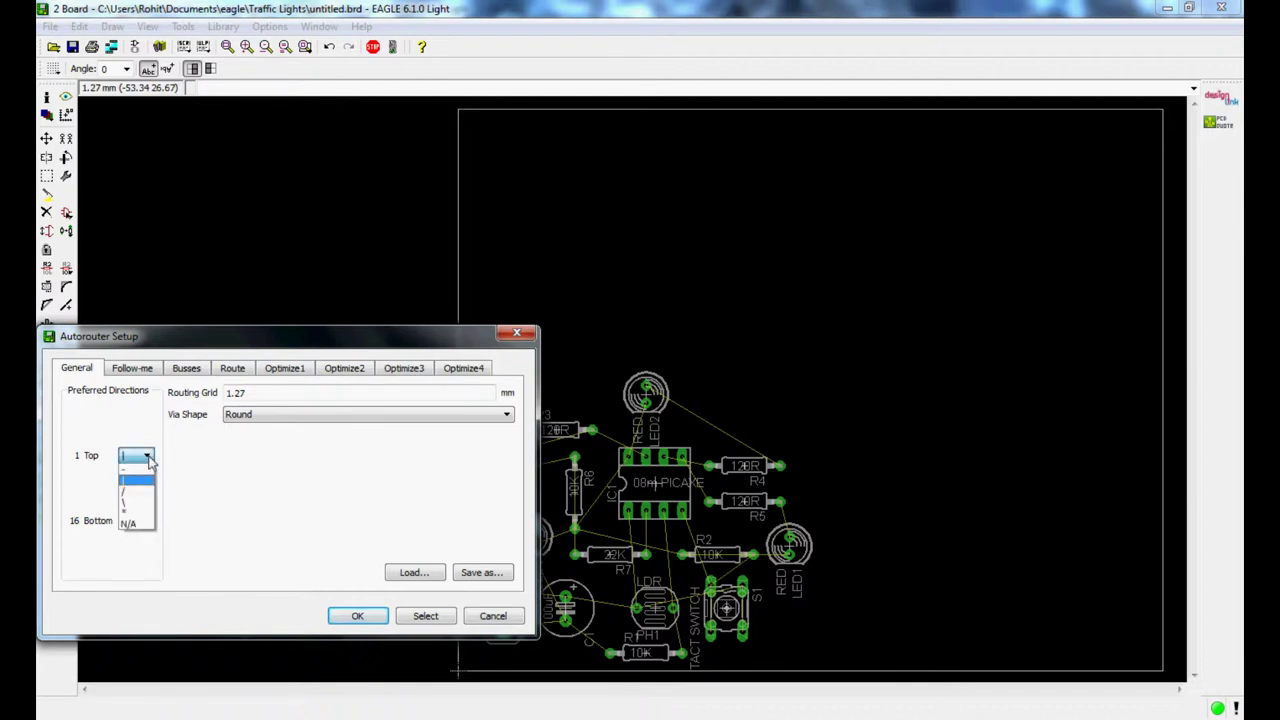
pyautogui.click(138, 528)
pyautogui.click(140, 528)
pyautogui.click(141, 551)
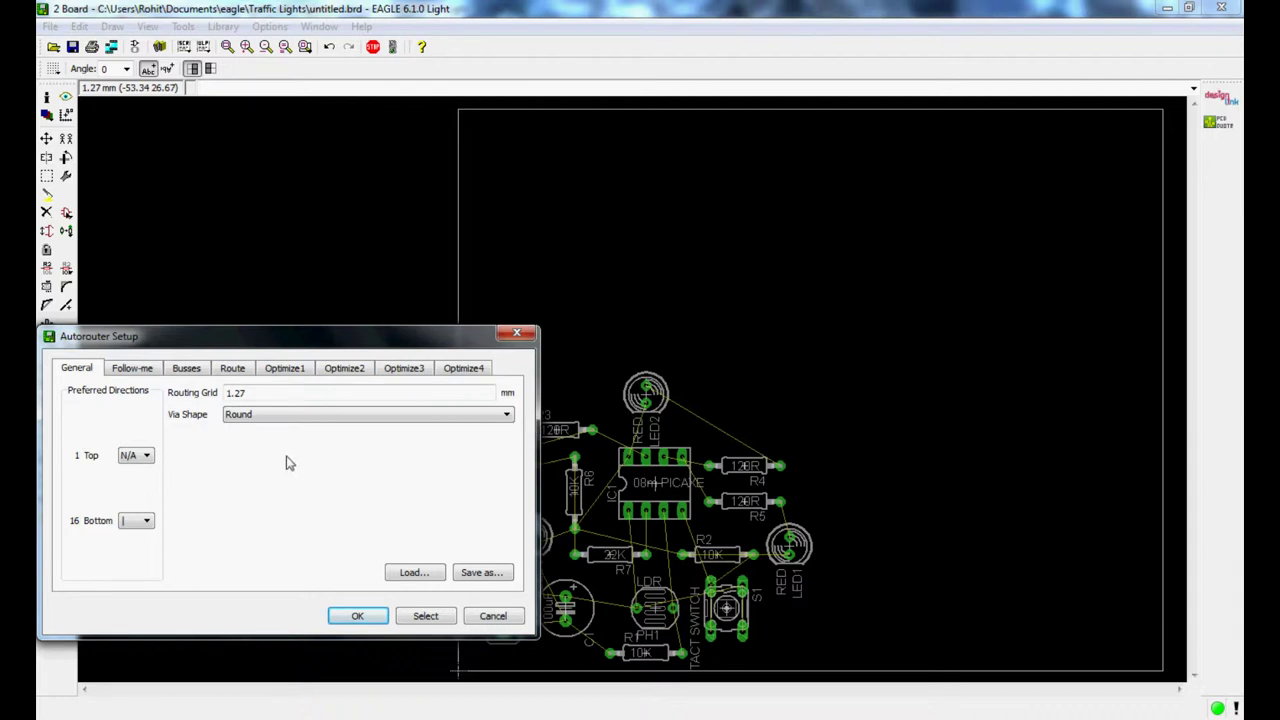
pyautogui.click(356, 617)
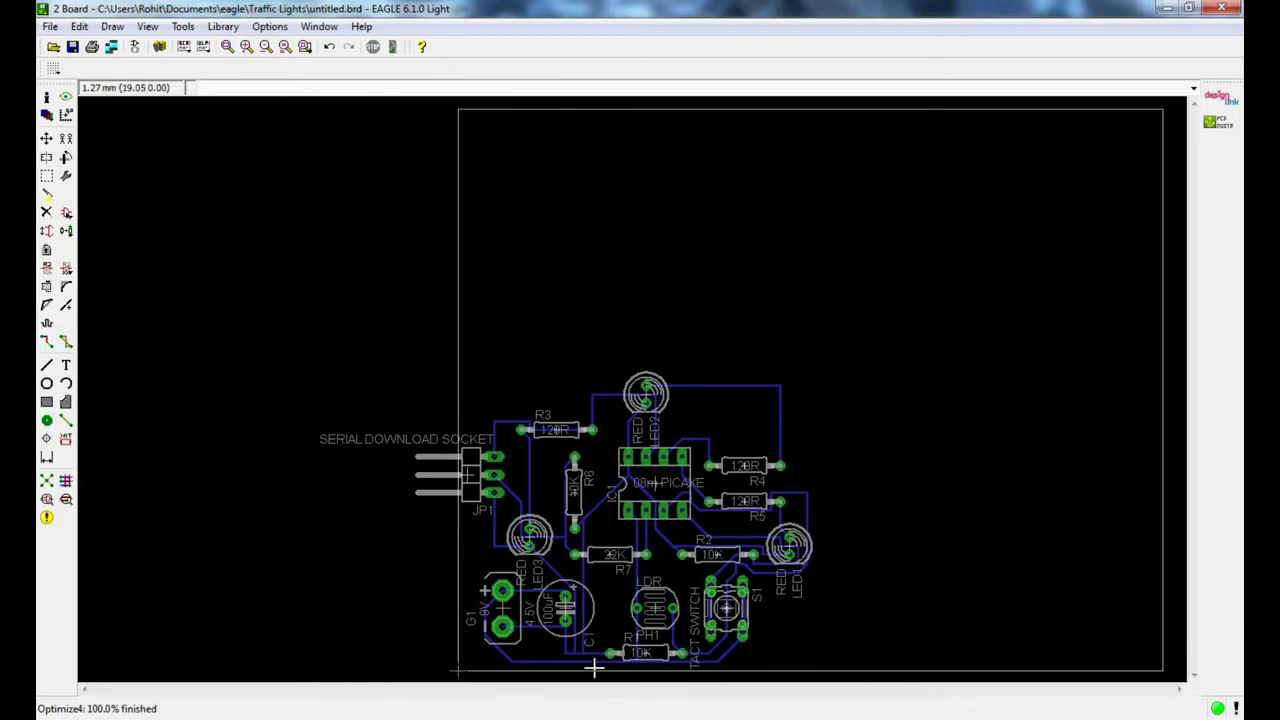
# - Run Ratsnest to confirm no unrouted airwires remain
pyautogui.scroll(5, 580, 652)
pyautogui.scroll(-4, 563, 641)
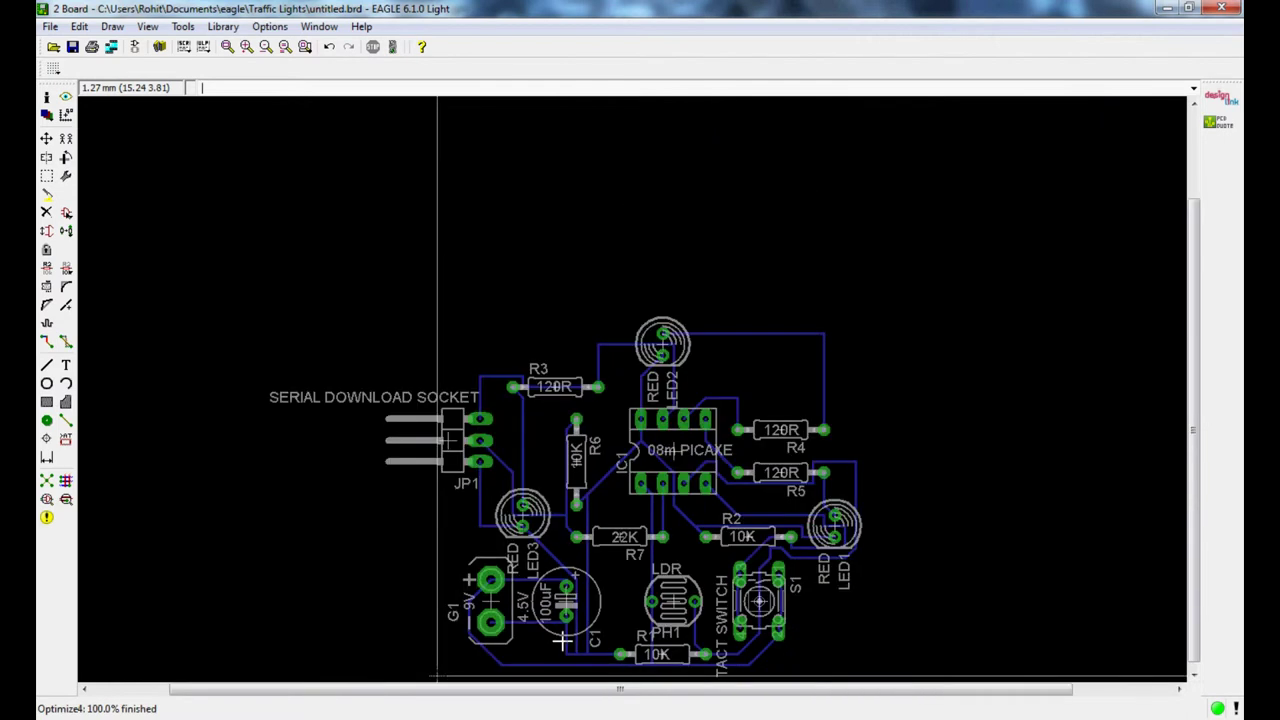
pyautogui.click(47, 482)
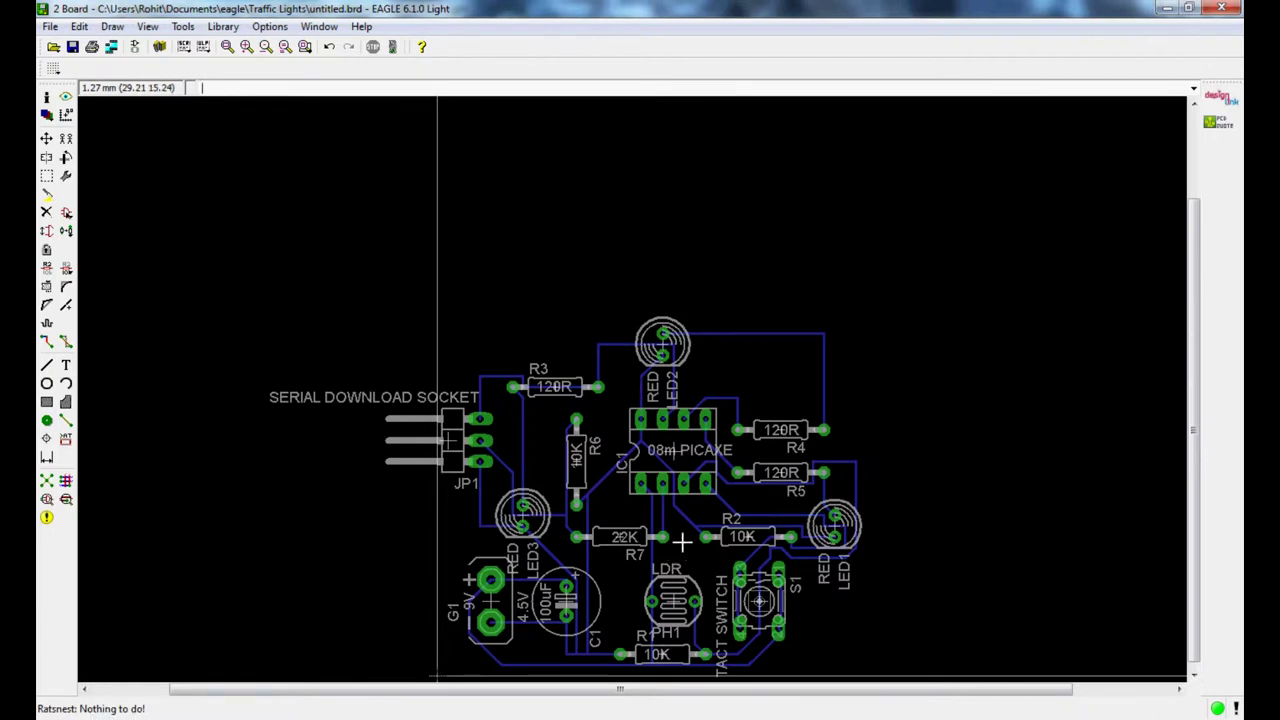
# - Zoom in and out around IC1 to inspect the bottom-layer traces at its pads
pyautogui.scroll(-2, 687, 435)
pyautogui.scroll(5, 641, 608)
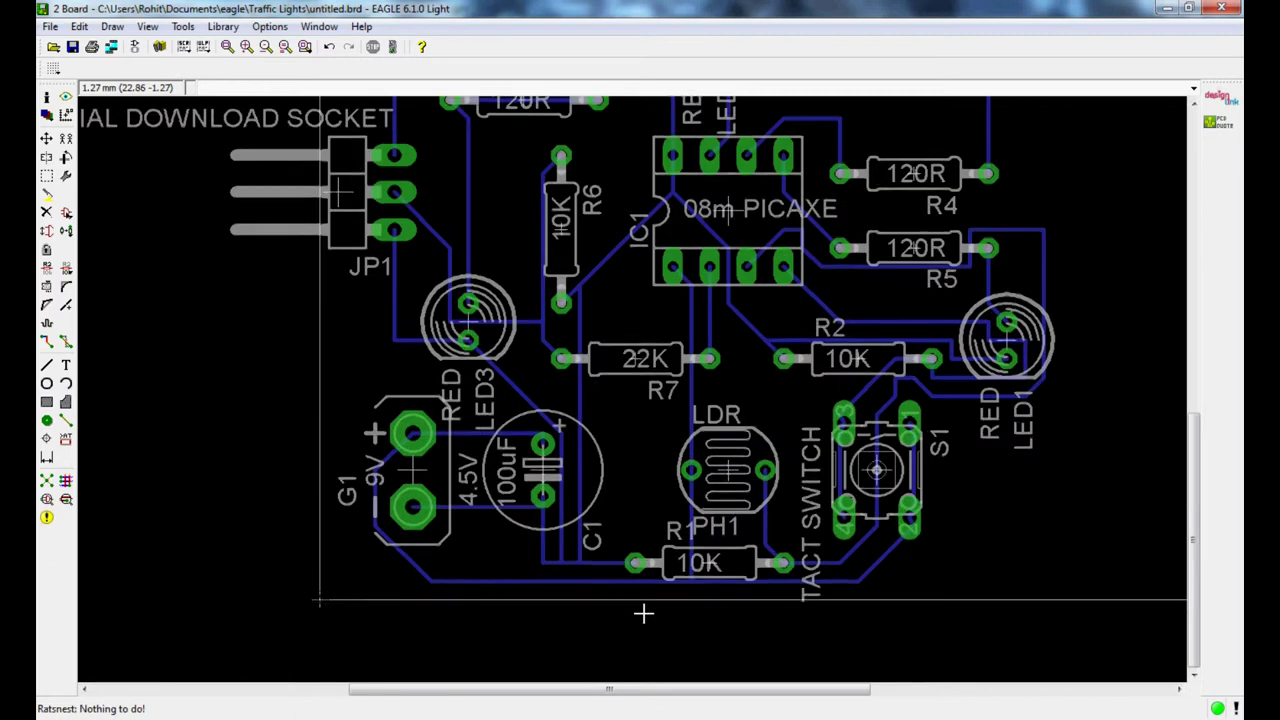
pyautogui.scroll(-2, 641, 608)
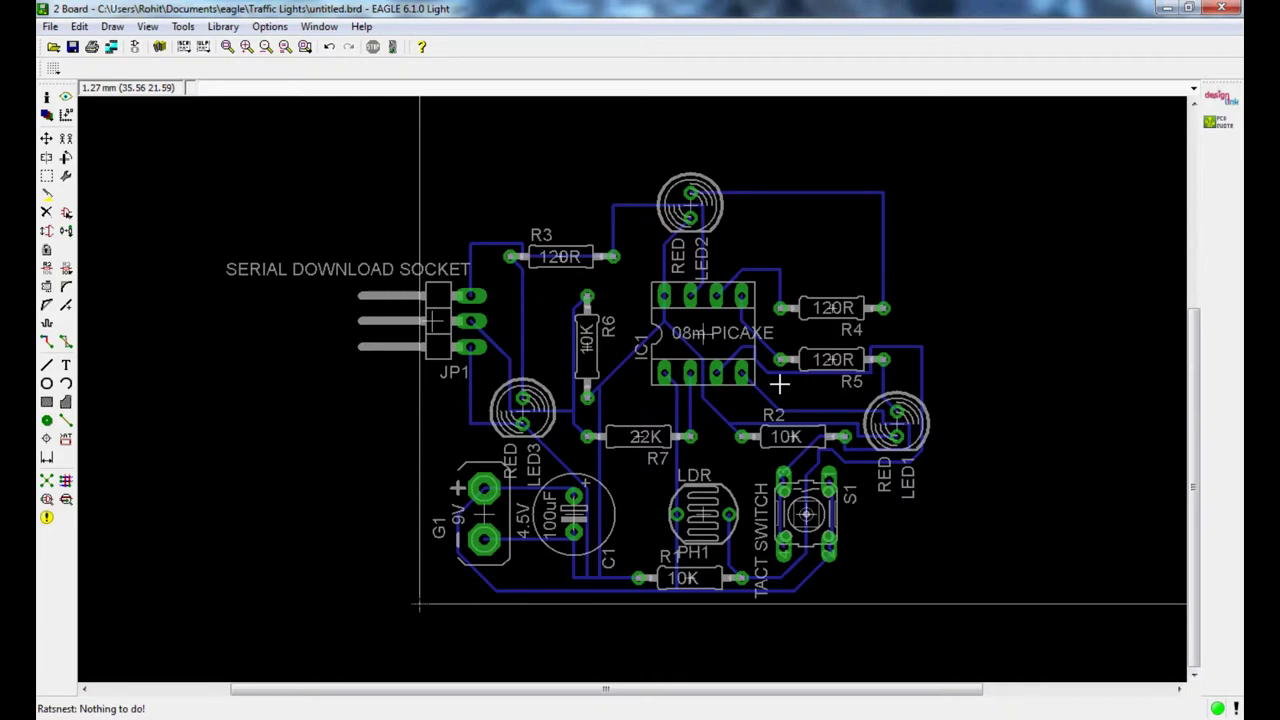
pyautogui.scroll(1, 703, 360)
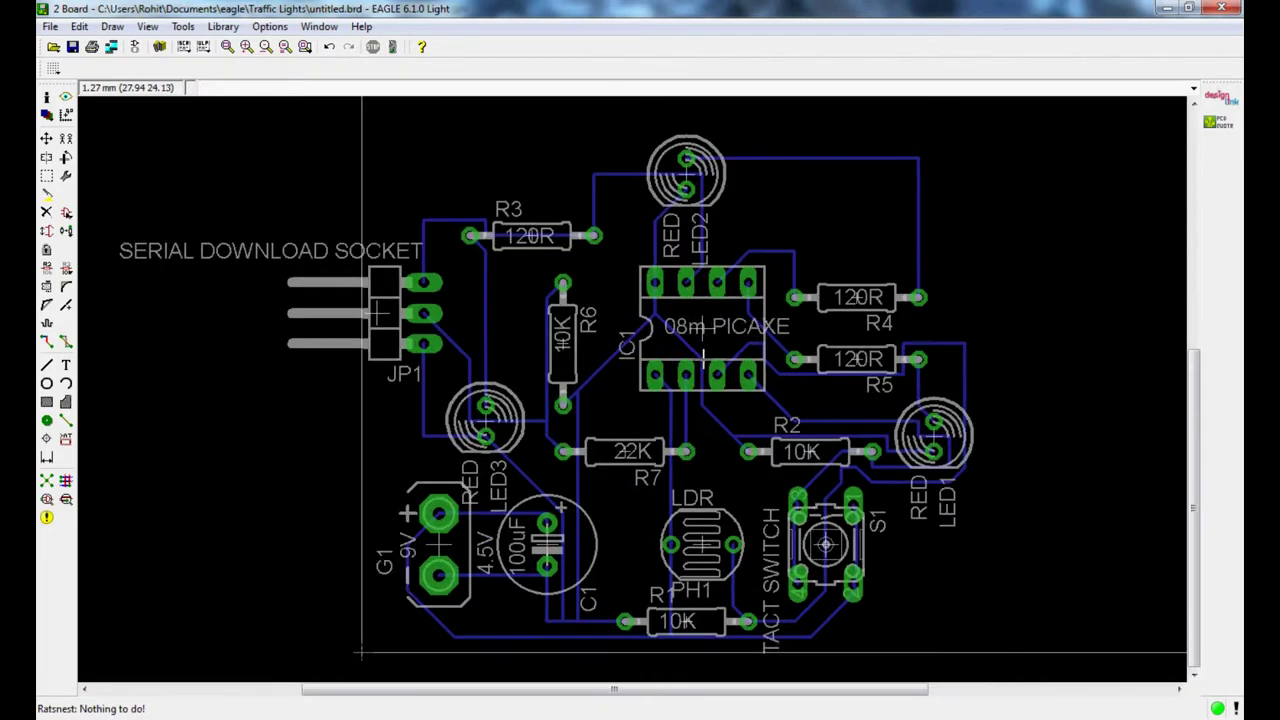
pyautogui.scroll(8, 703, 358)
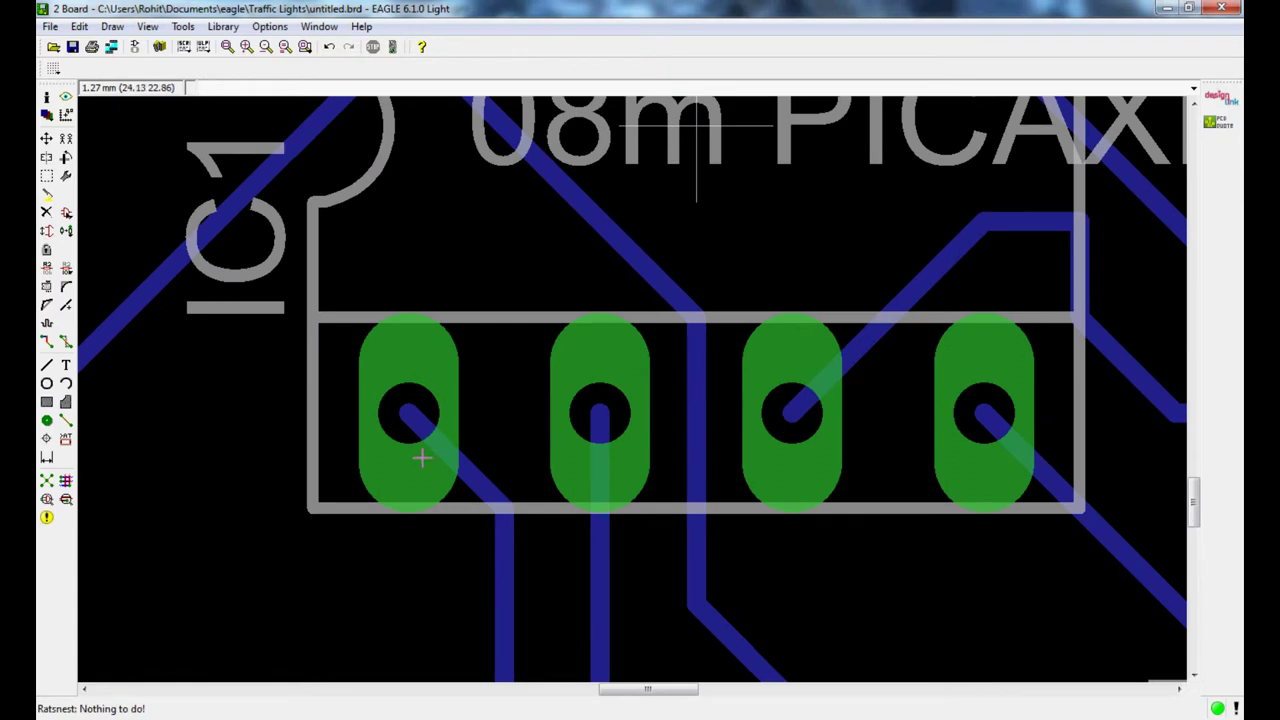
pyautogui.scroll(-5, 706, 340)
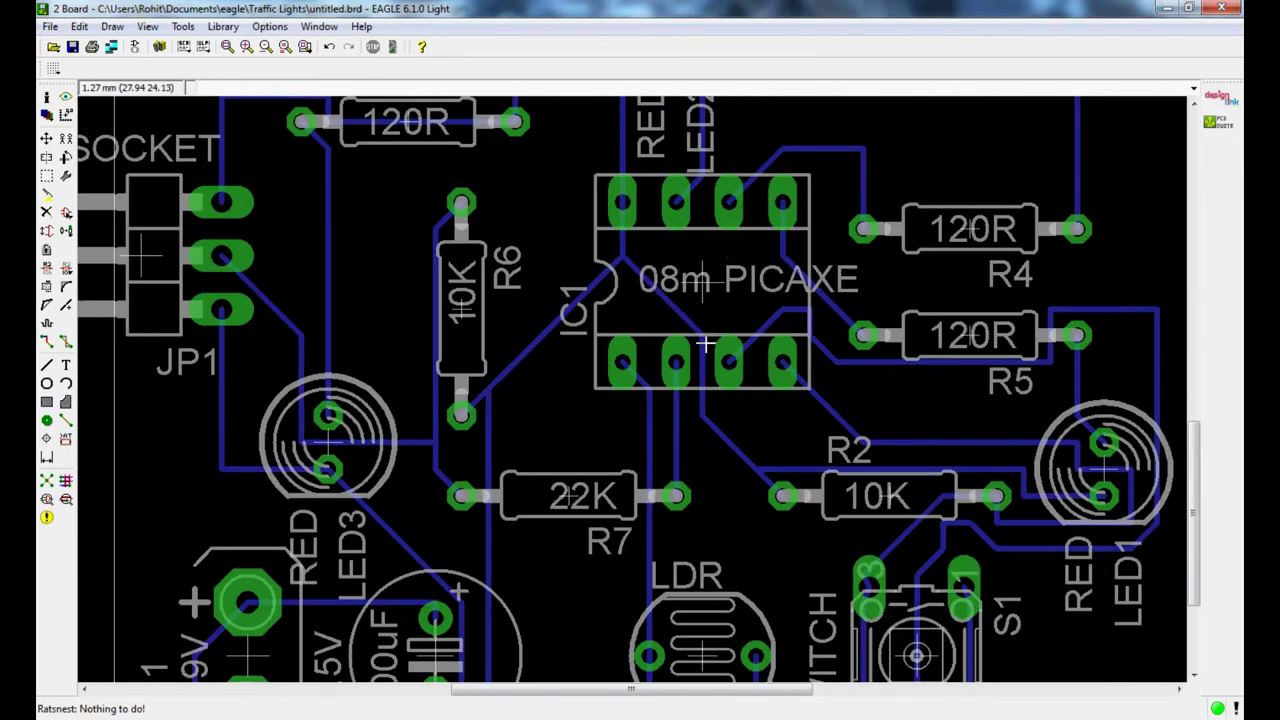
pyautogui.scroll(5, 735, 207)
pyautogui.scroll(-4, 731, 206)
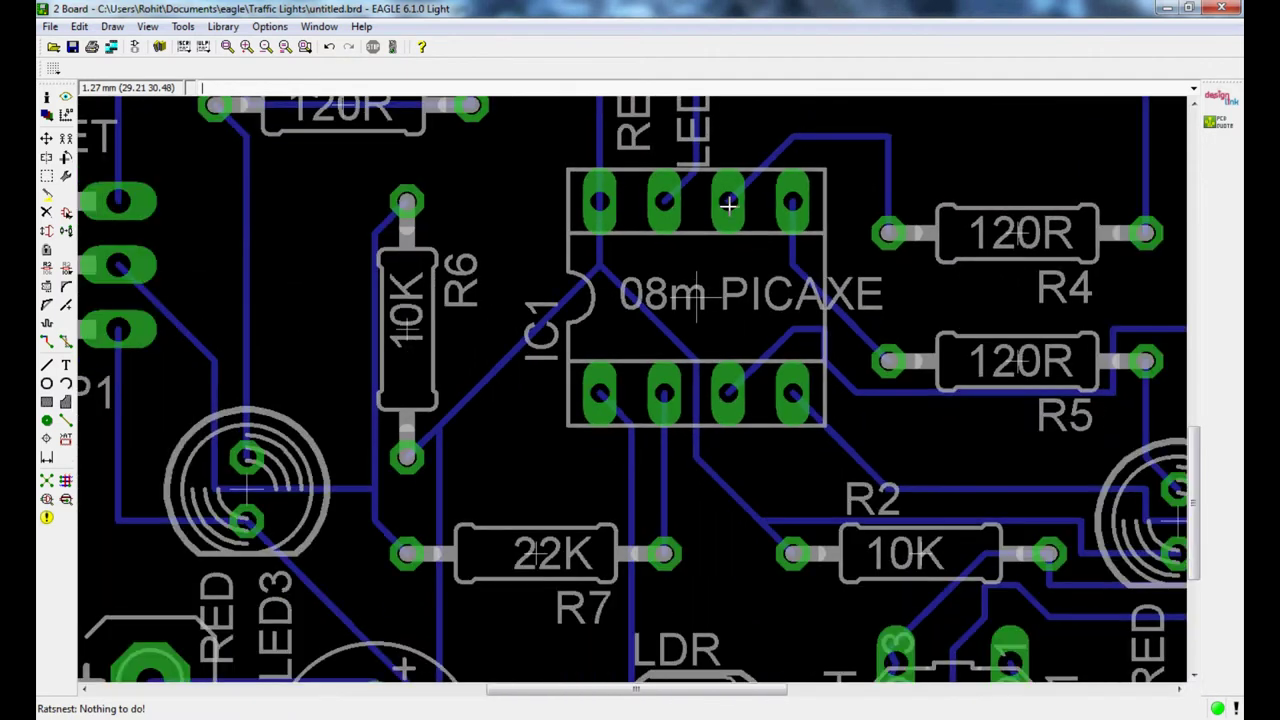
pyautogui.scroll(3, 676, 423)
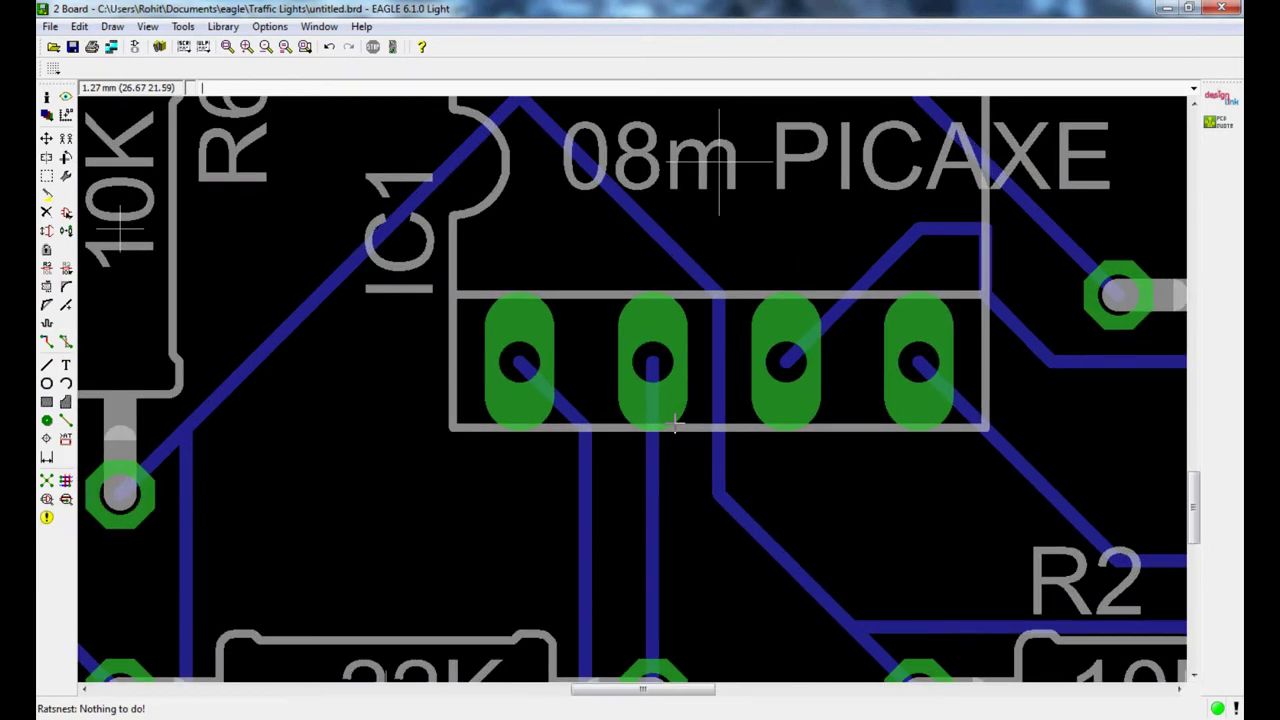
pyautogui.scroll(1, 676, 425)
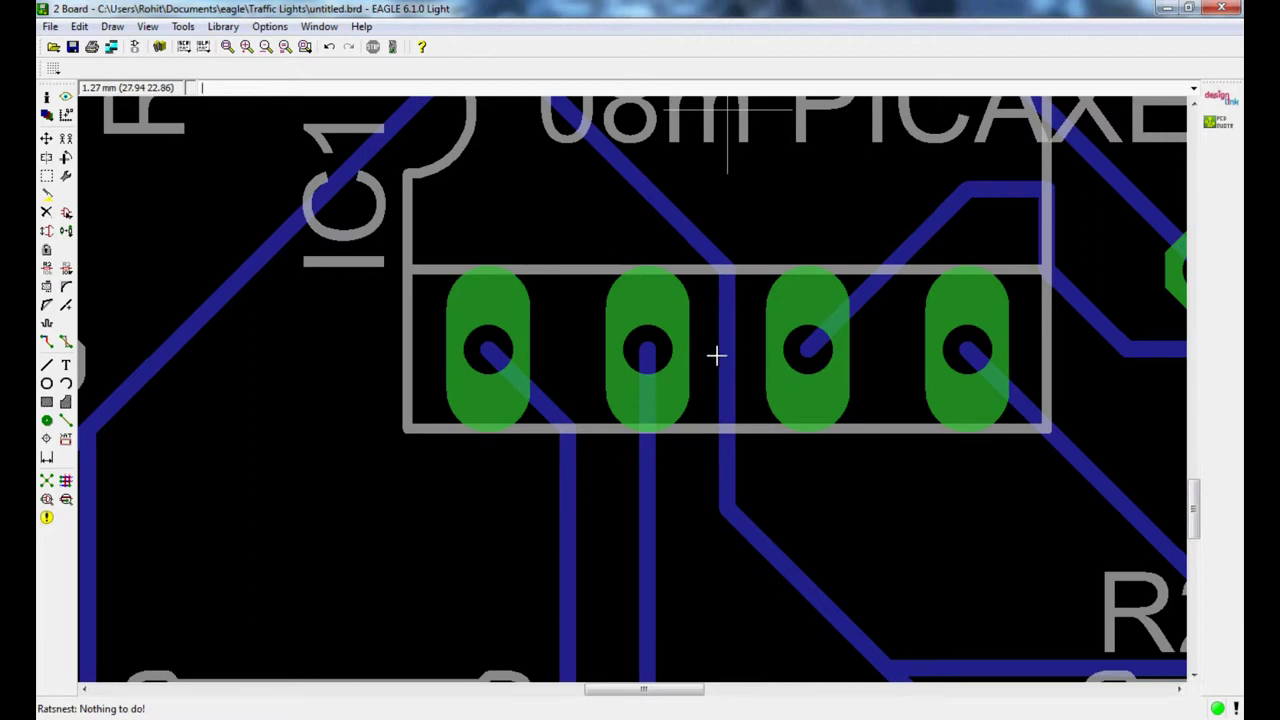
pyautogui.scroll(-2, 716, 355)
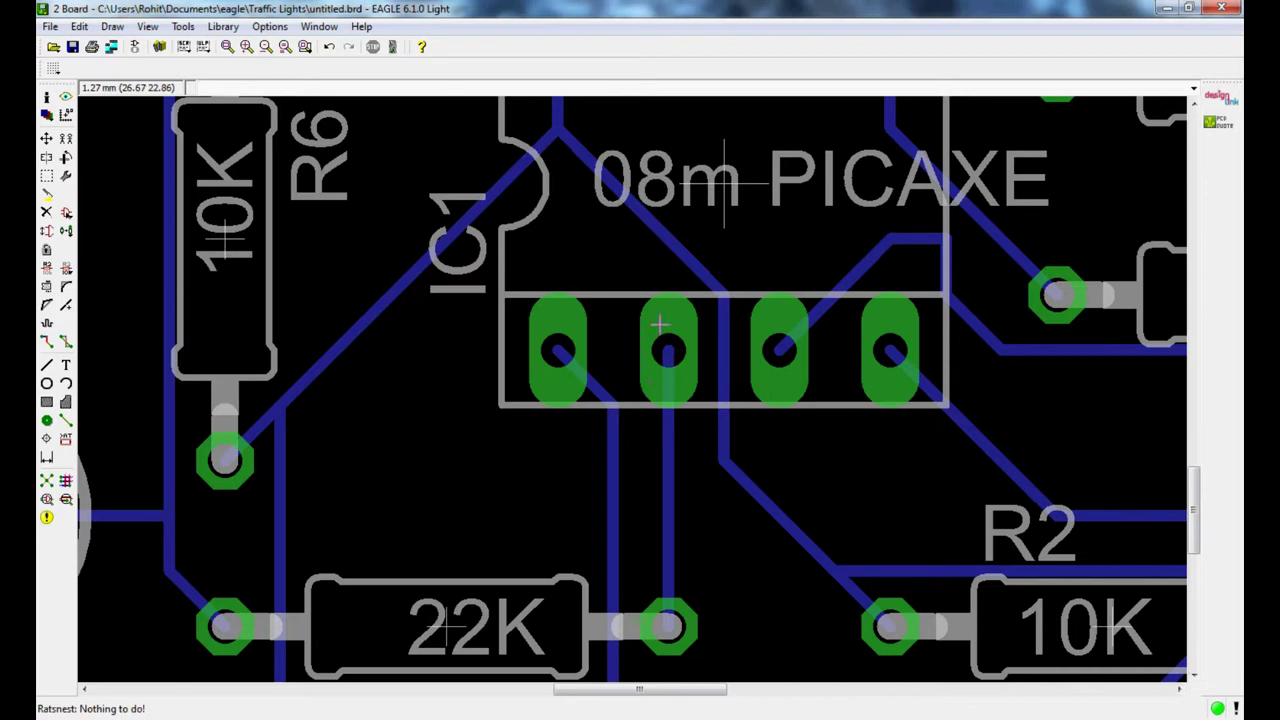
# - Undo the autorouted traces, select Route, and reset the grid to default 0.05 inch
pyautogui.hotkey('ctrl', 'z')
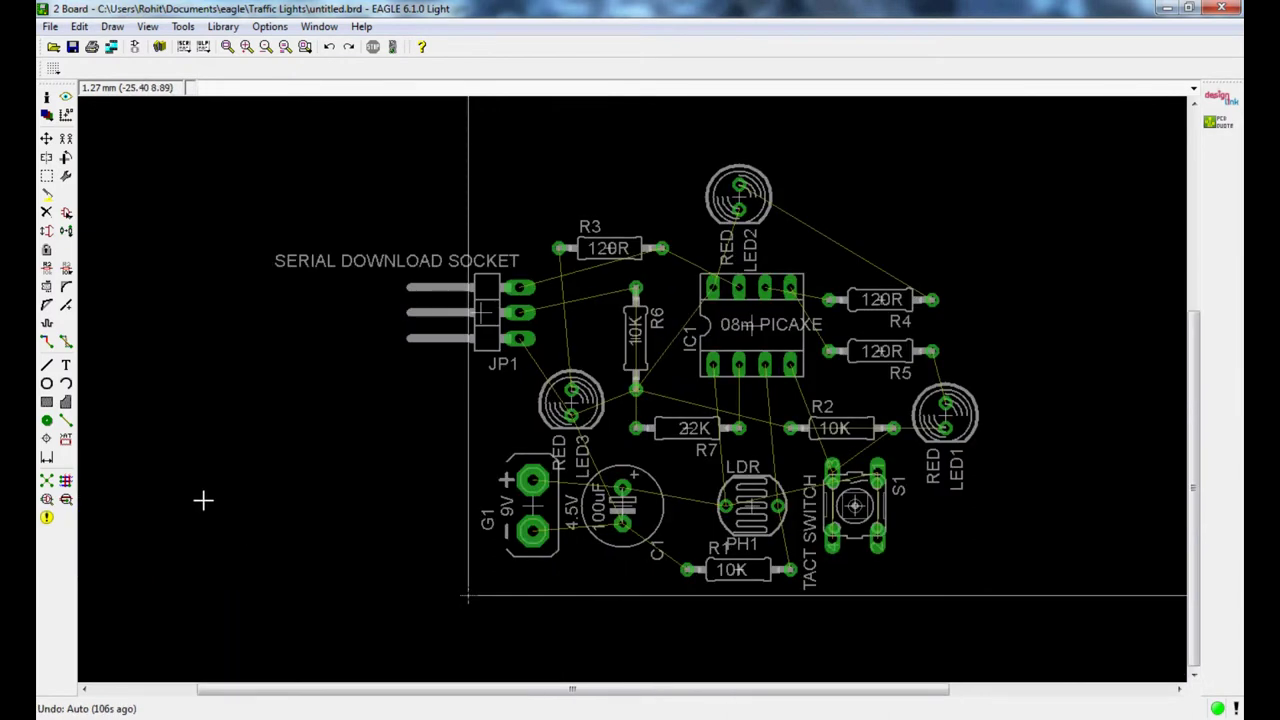
pyautogui.click(46, 342)
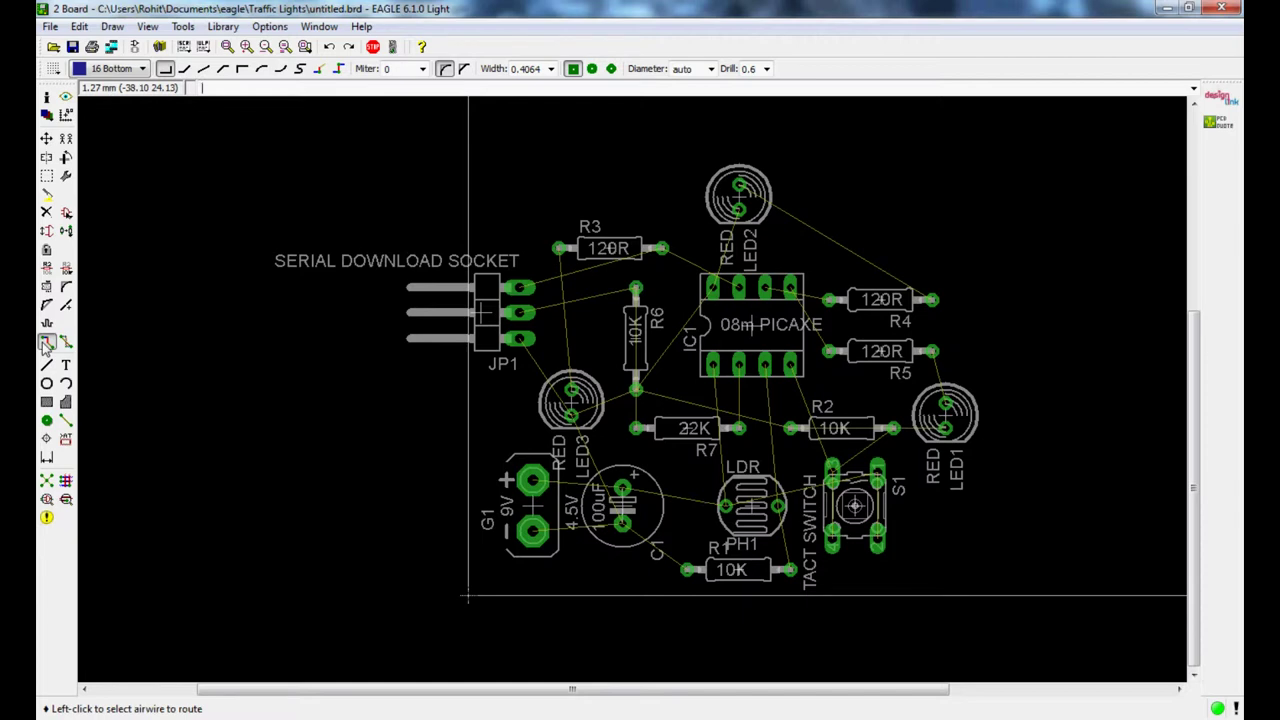
pyautogui.click(52, 69)
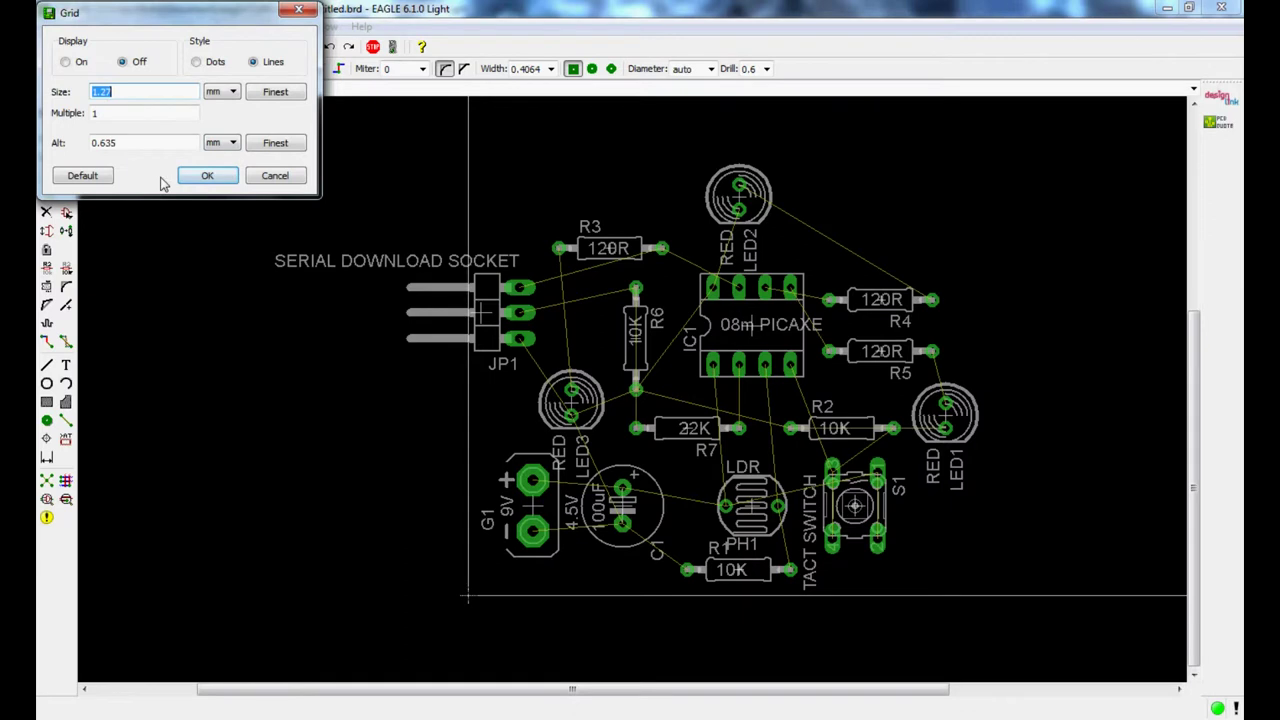
pyautogui.click(84, 178)
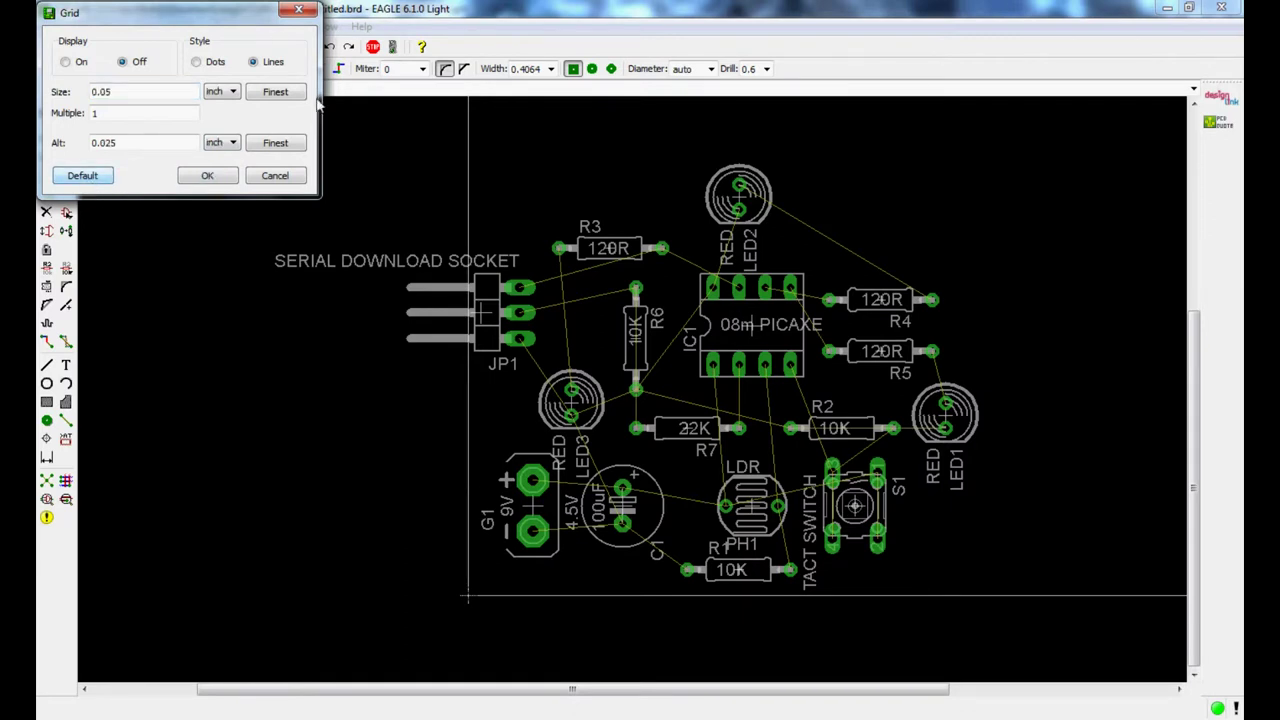
pyautogui.click(207, 177)
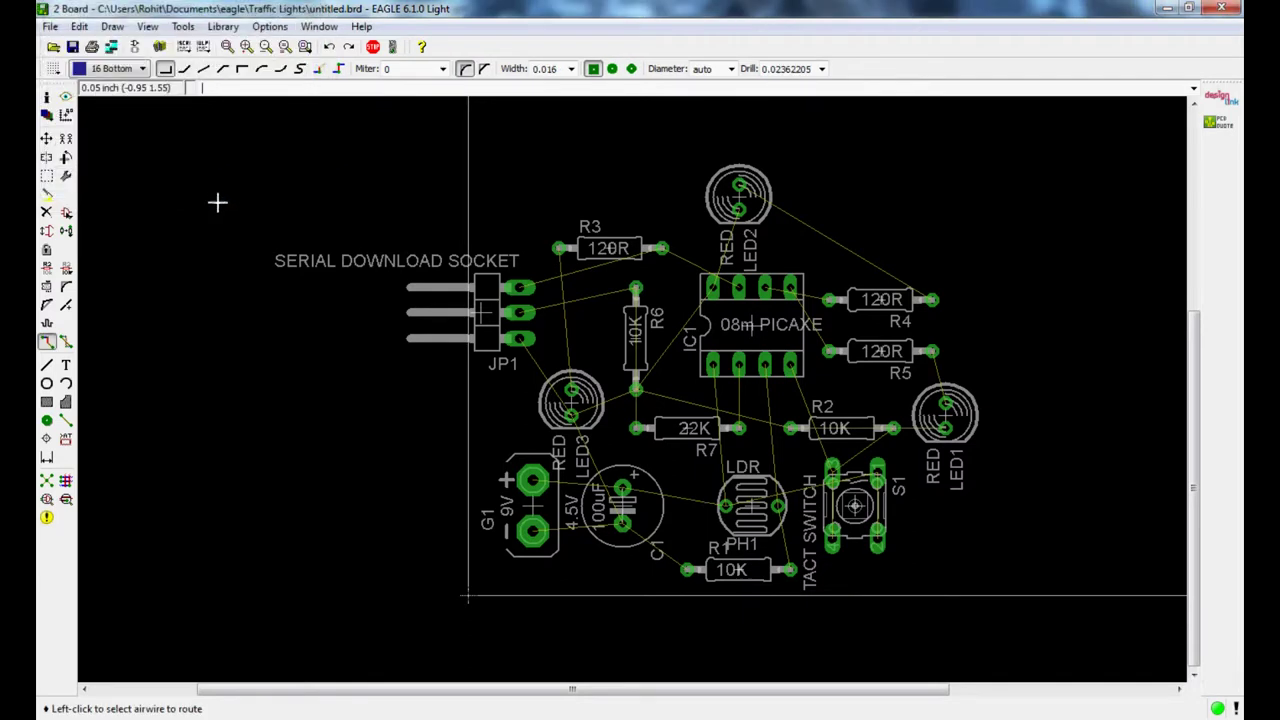
# - Set the route width to 0.032 and choose the second wire bend style
pyautogui.click(571, 70)
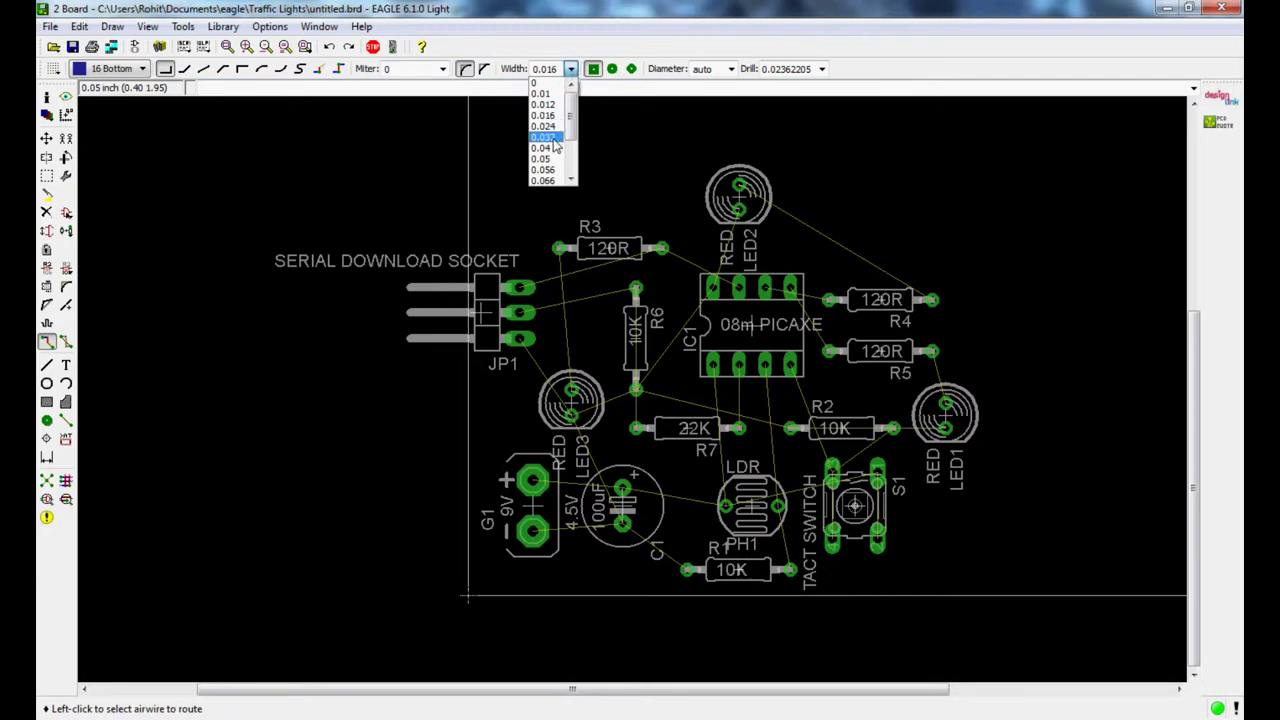
pyautogui.click(552, 137)
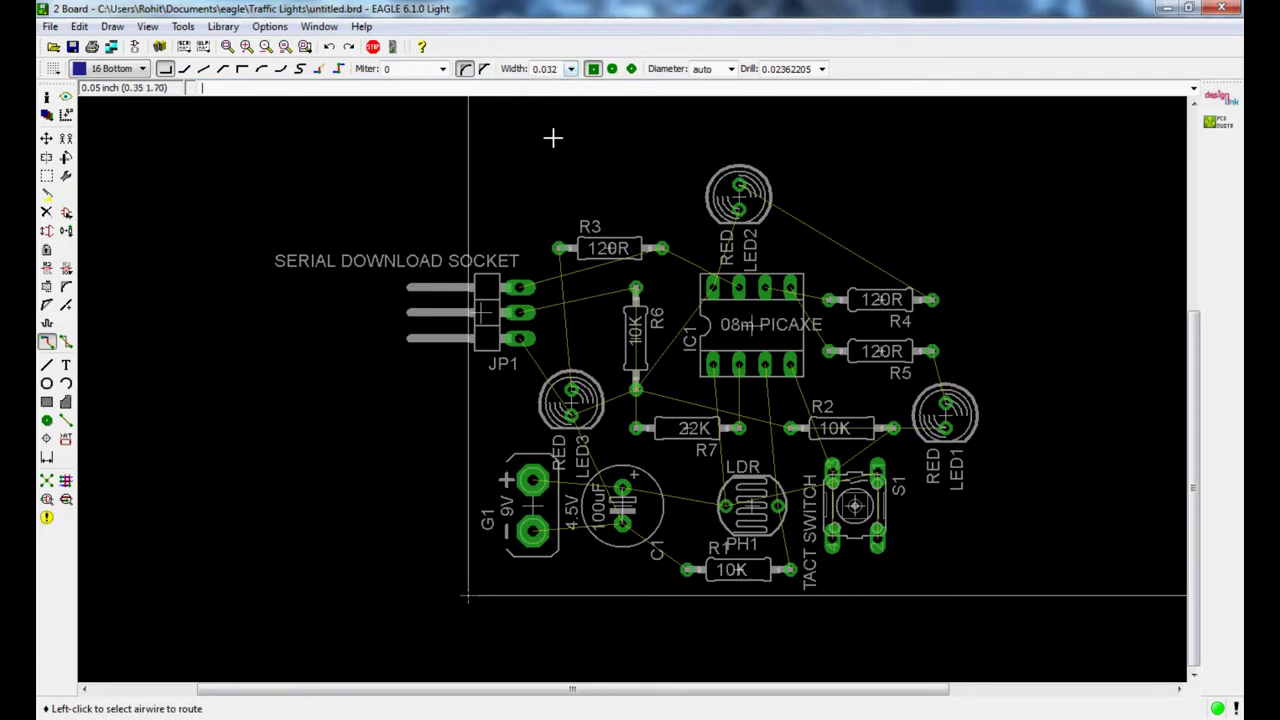
pyautogui.click(186, 74)
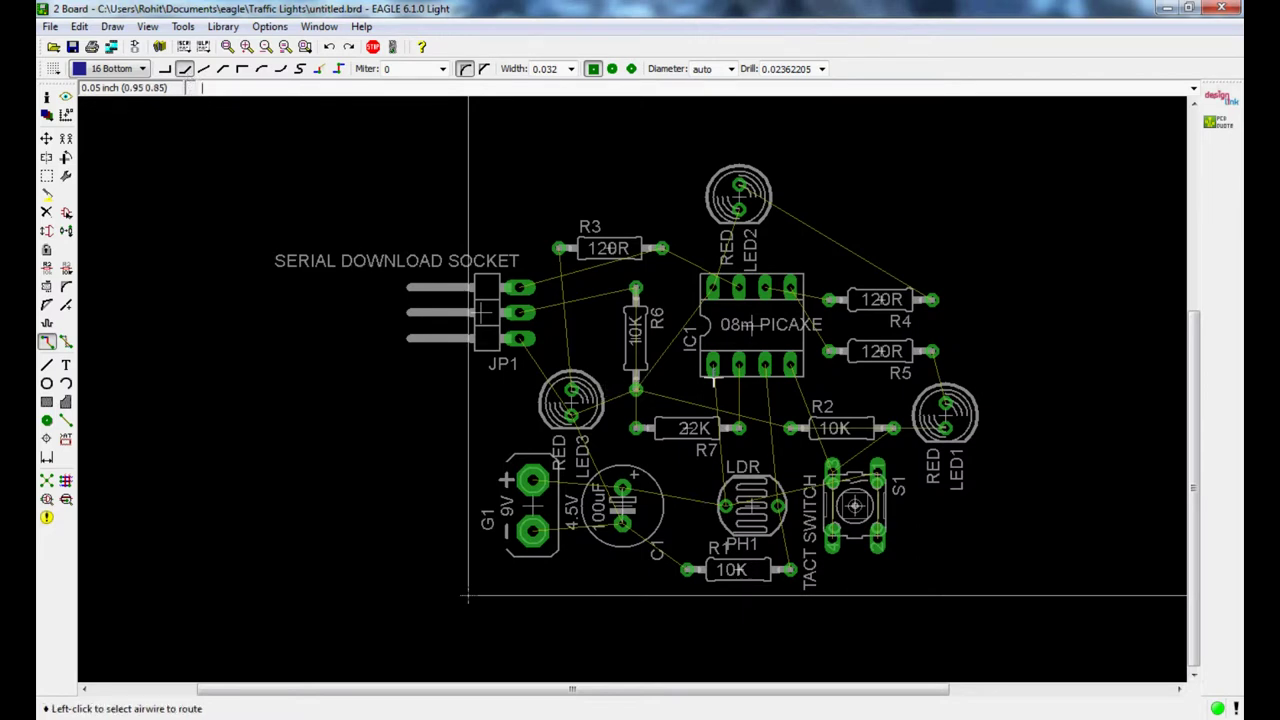
# - Route bottom-layer traces from LED2 to R4 and from R5 to LED1
pyautogui.click(739, 184)
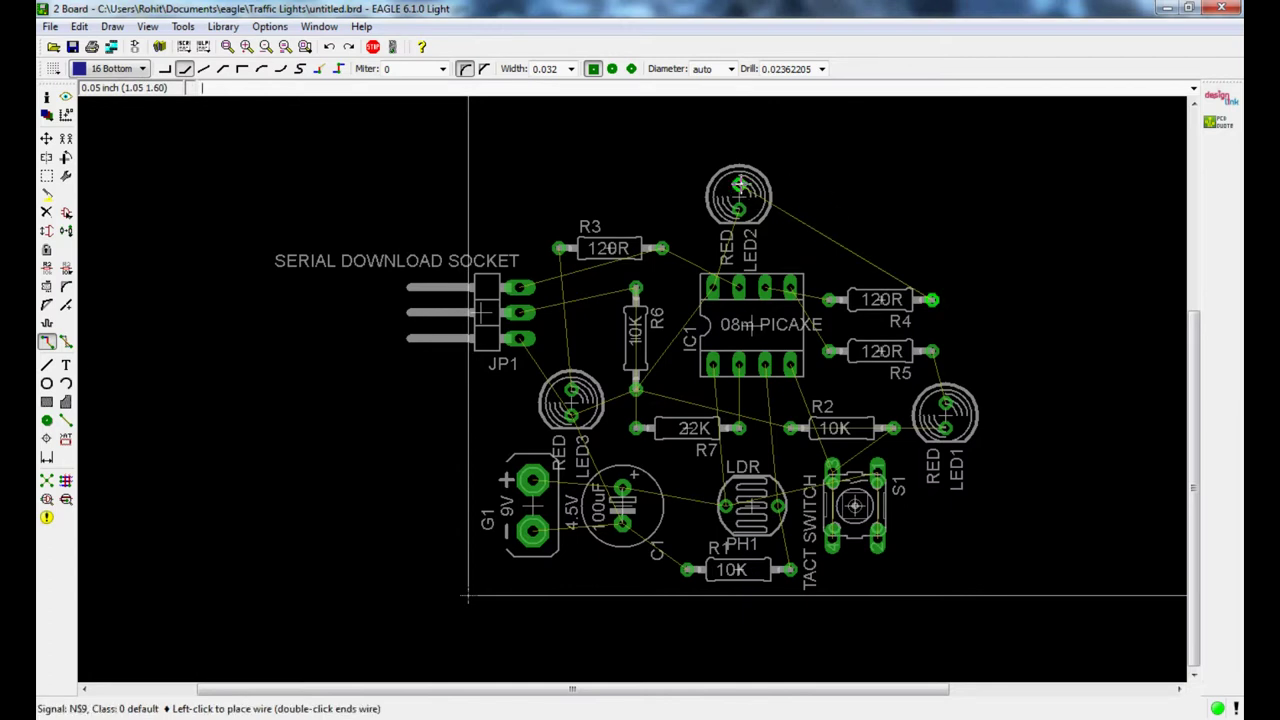
pyautogui.click(932, 298)
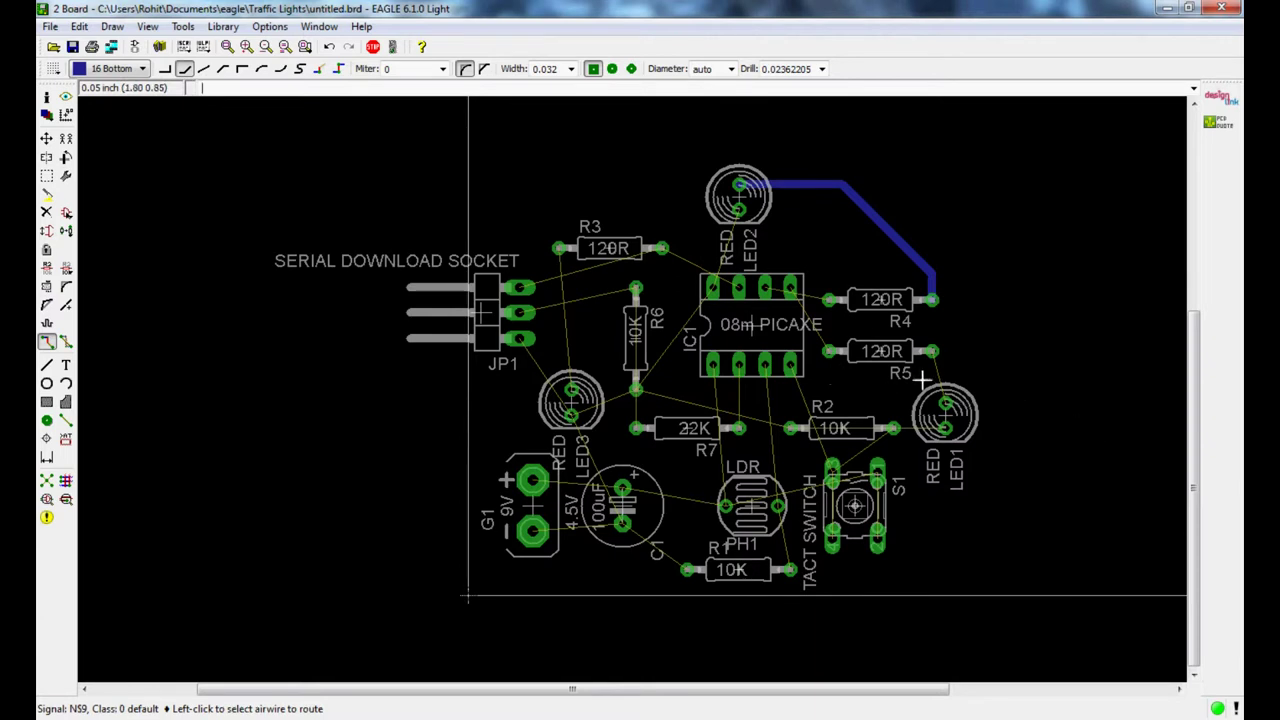
pyautogui.click(932, 351)
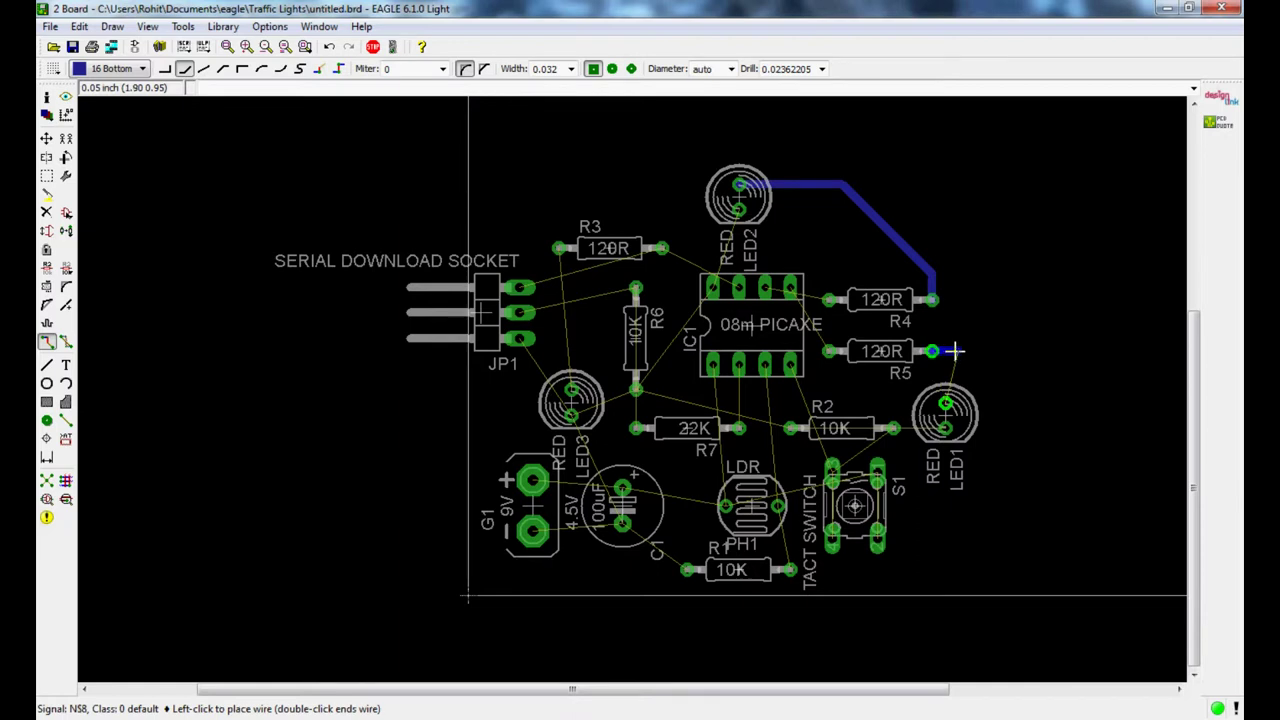
pyautogui.scroll(6, 955, 350)
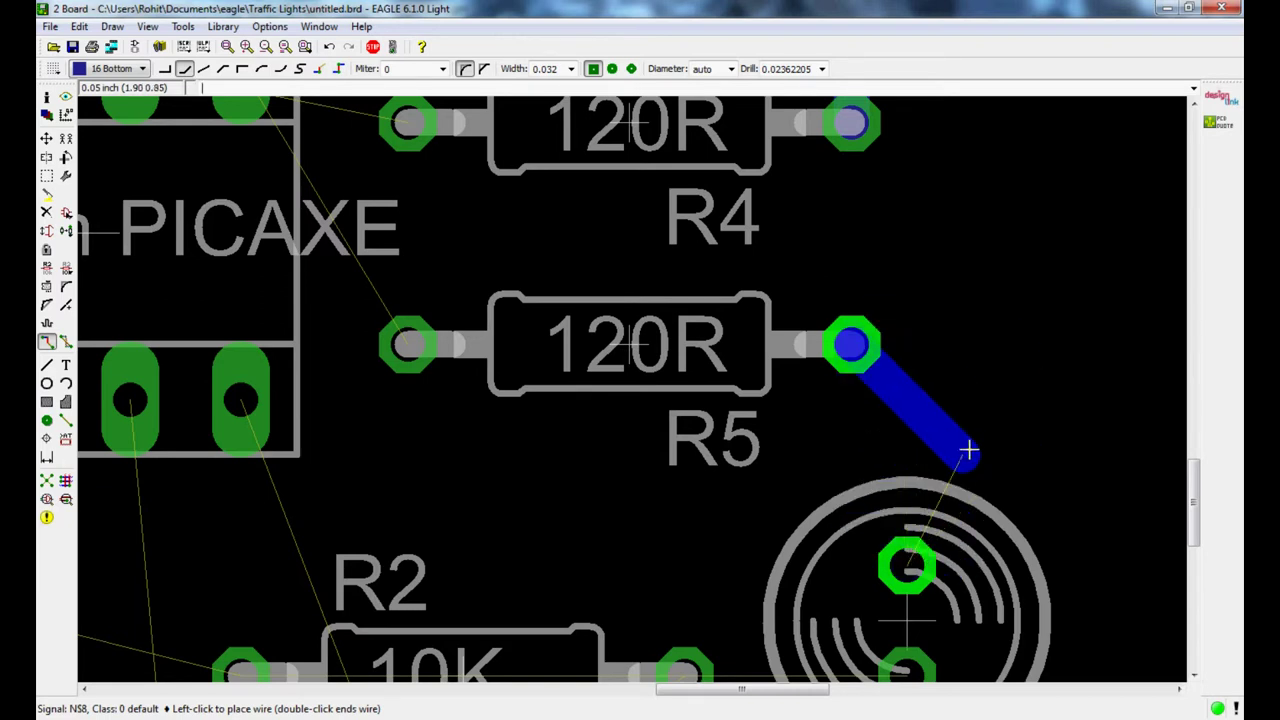
pyautogui.click(914, 566)
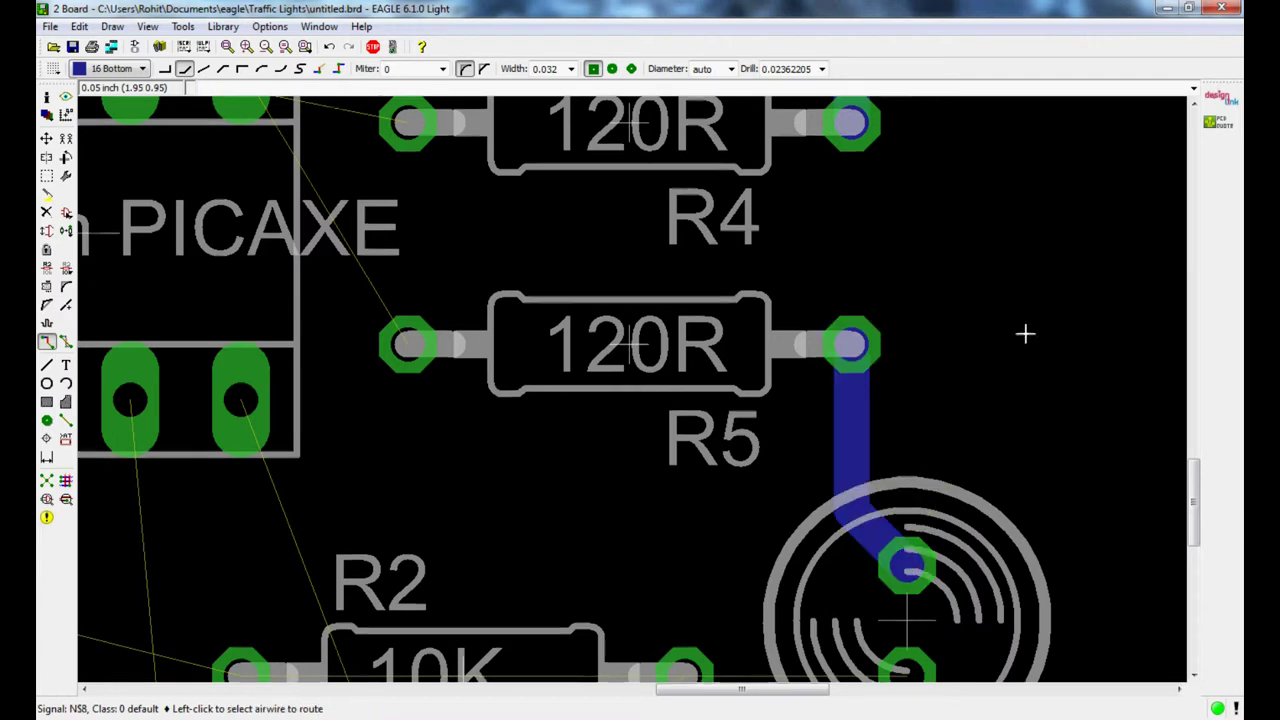
pyautogui.scroll(-4, 1020, 306)
pyautogui.scroll(-3, 1012, 274)
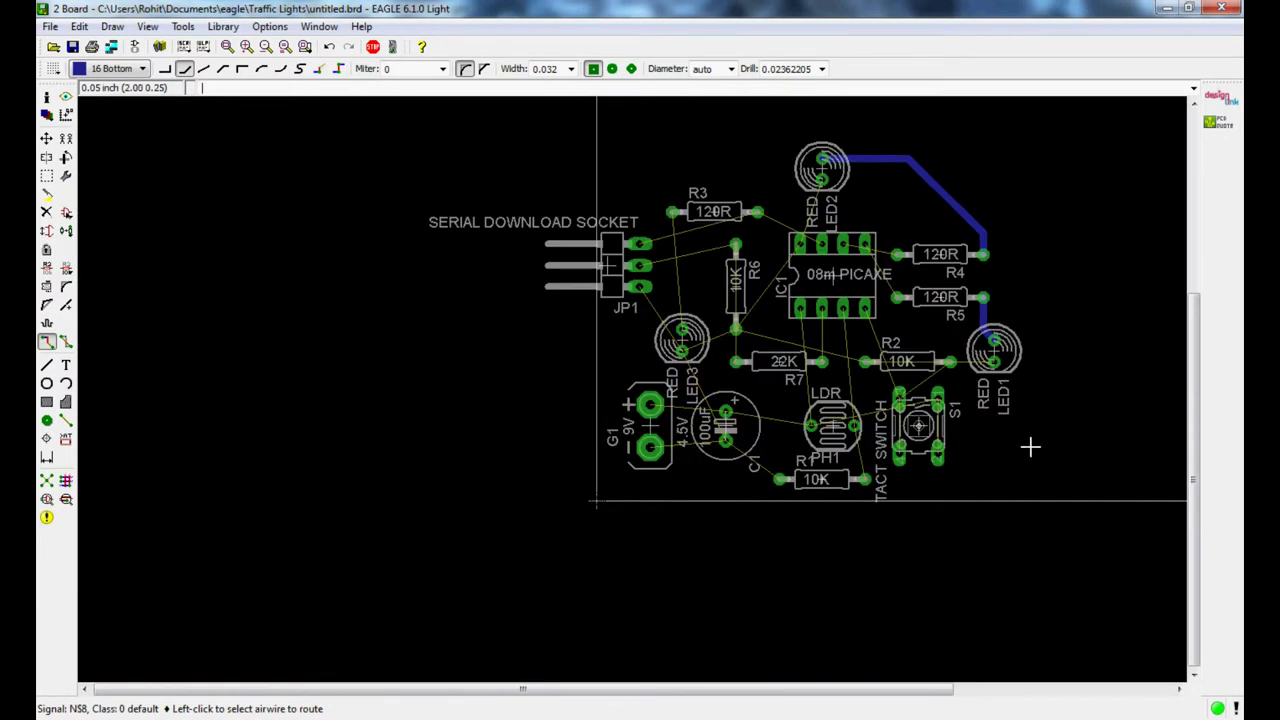
# - Route N$3 from the LED2 pad over the top of the board and down the right edge to LED1
pyautogui.scroll(3, 1030, 447)
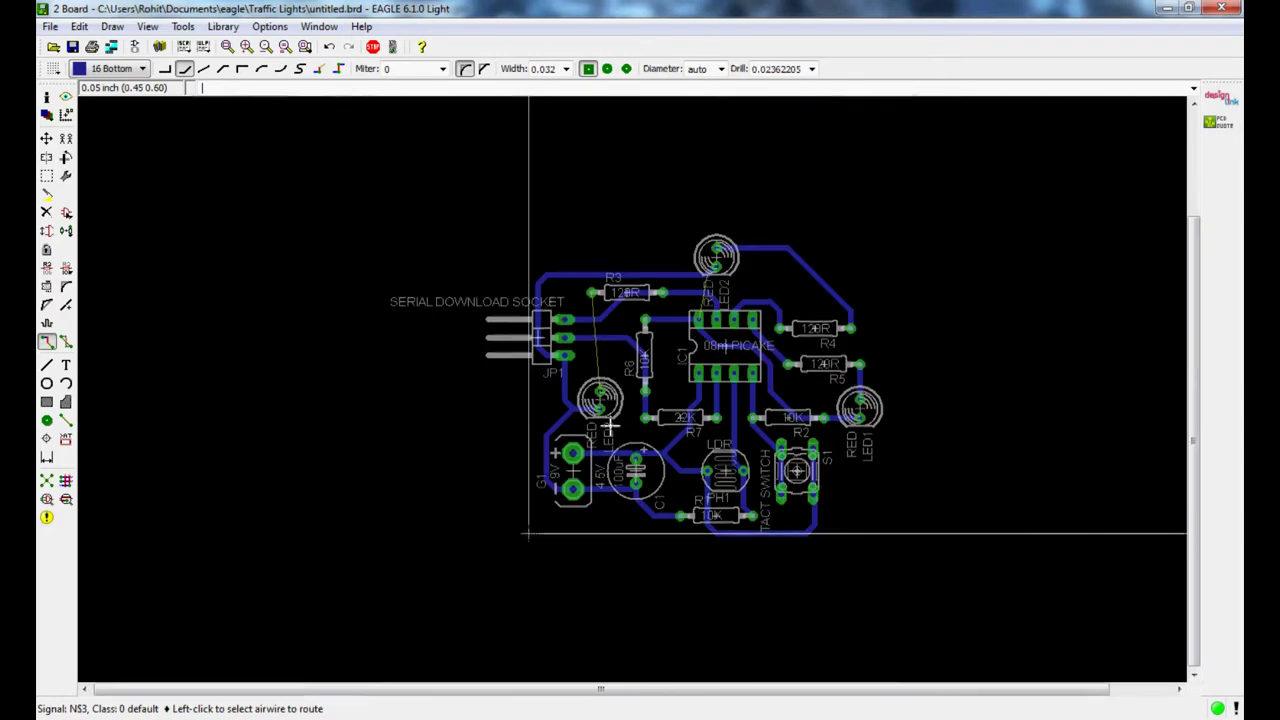
pyautogui.scroll(4, 725, 311)
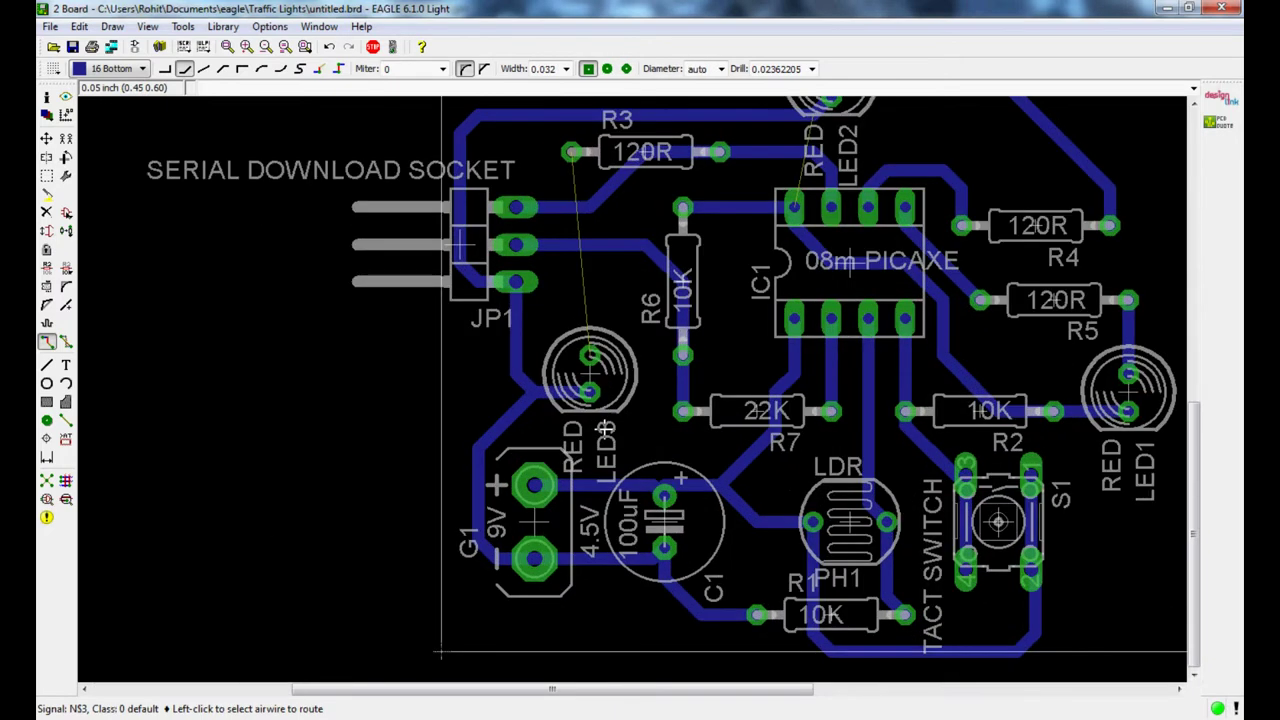
pyautogui.scroll(-1, 725, 311)
pyautogui.scroll(3, 747, 157)
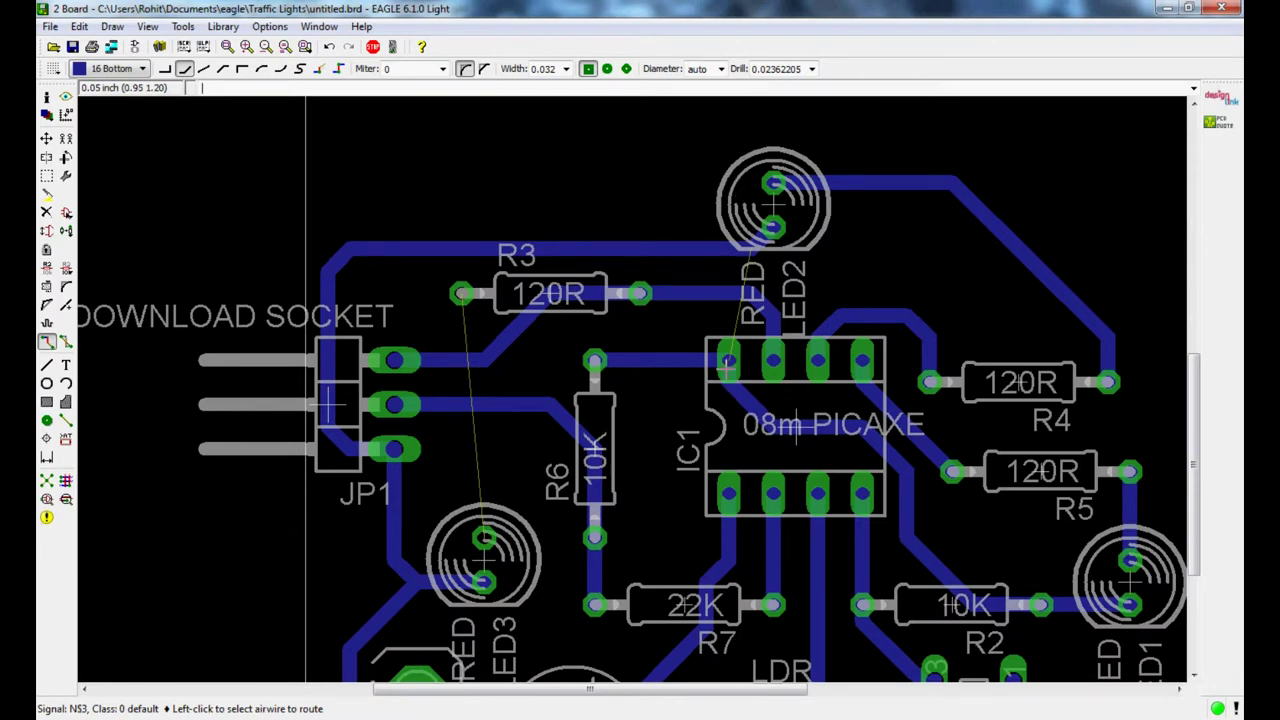
pyautogui.click(729, 363)
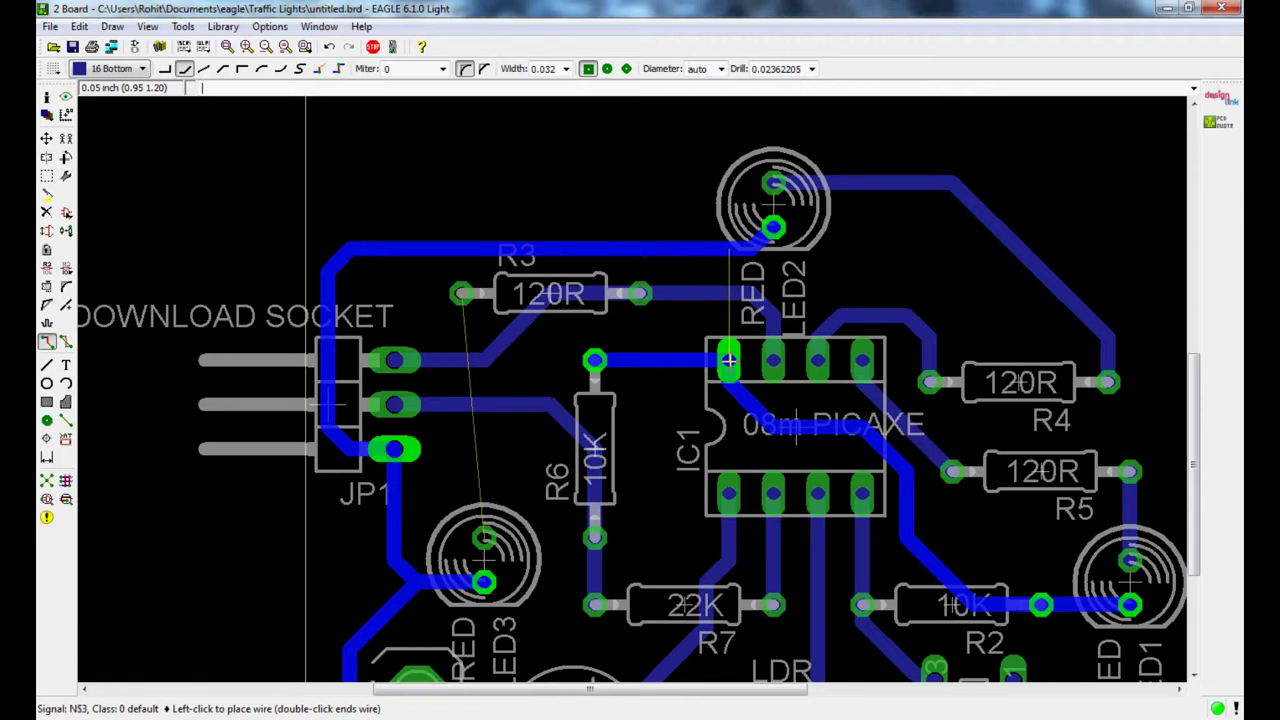
pyautogui.press('Escape')
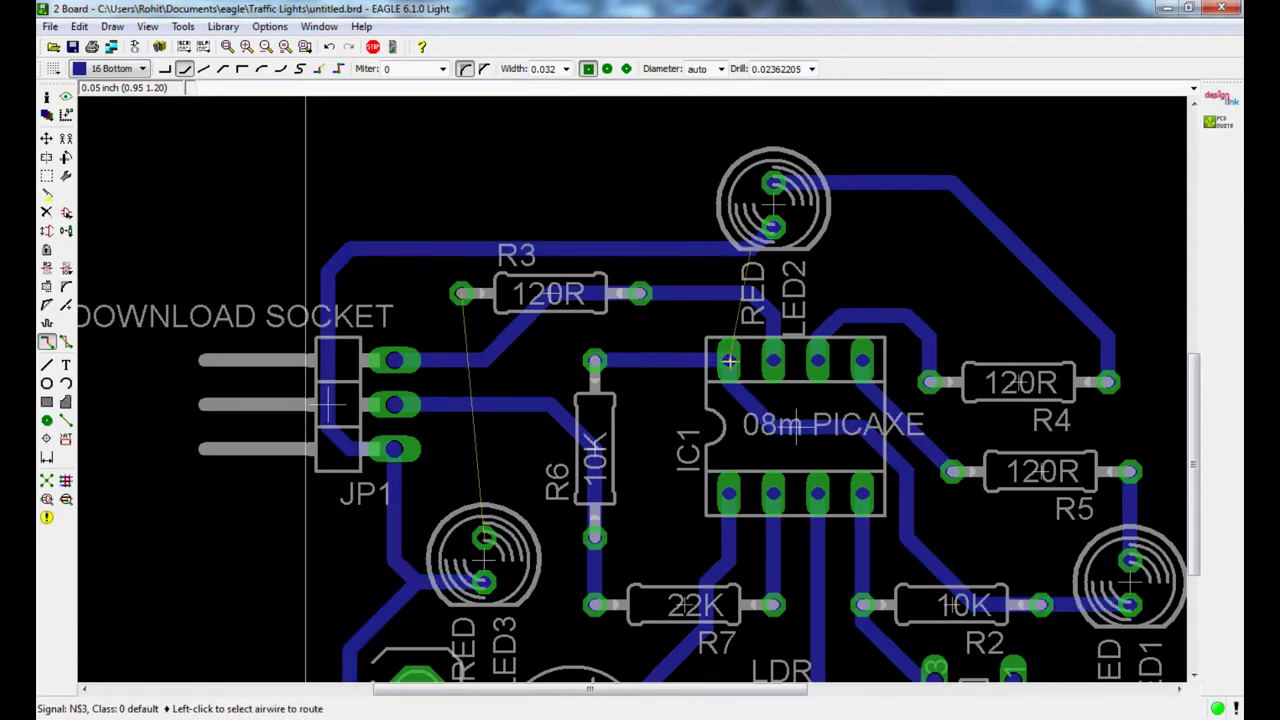
pyautogui.click(773, 229)
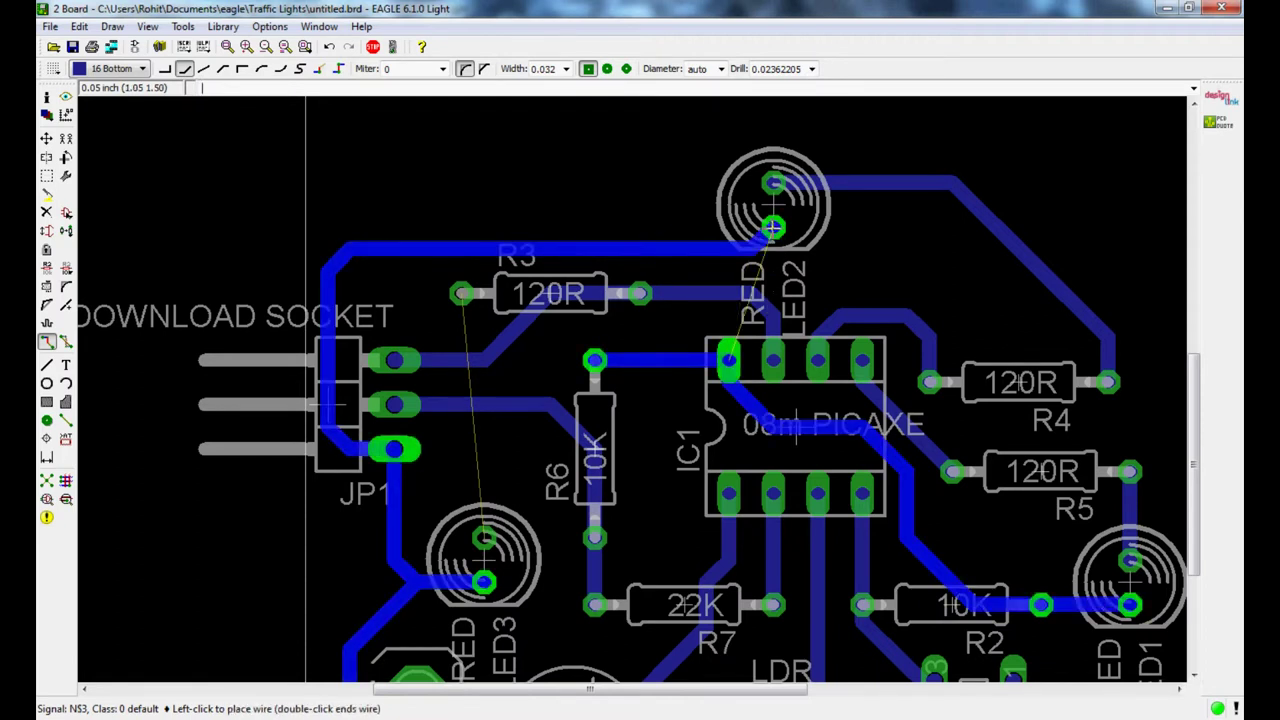
pyautogui.click(688, 245)
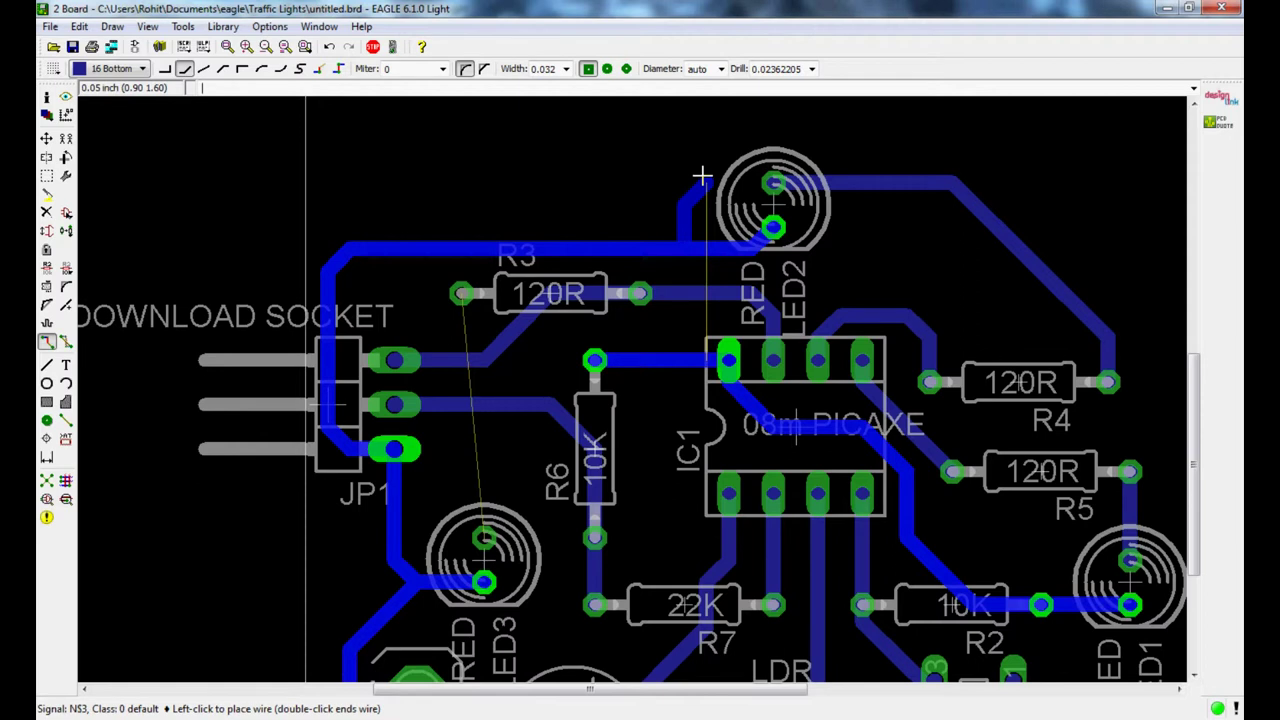
pyautogui.click(749, 119)
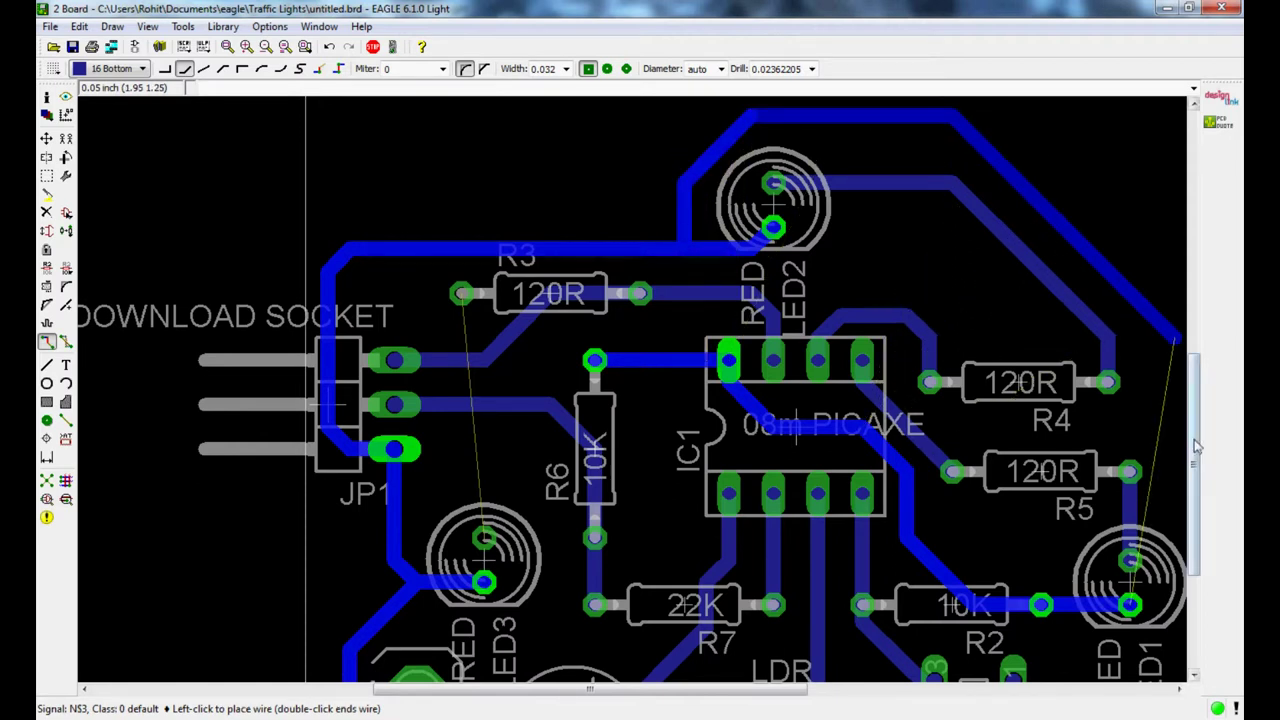
pyautogui.click(1168, 318)
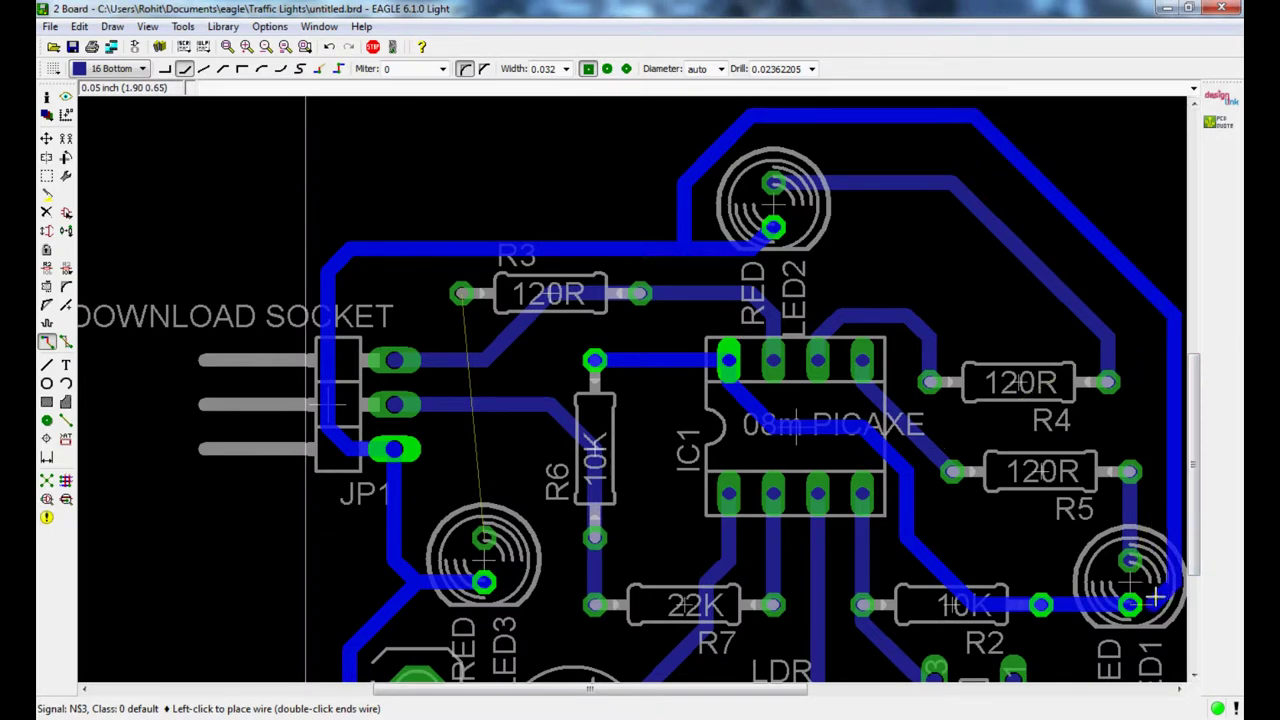
pyautogui.click(1130, 603)
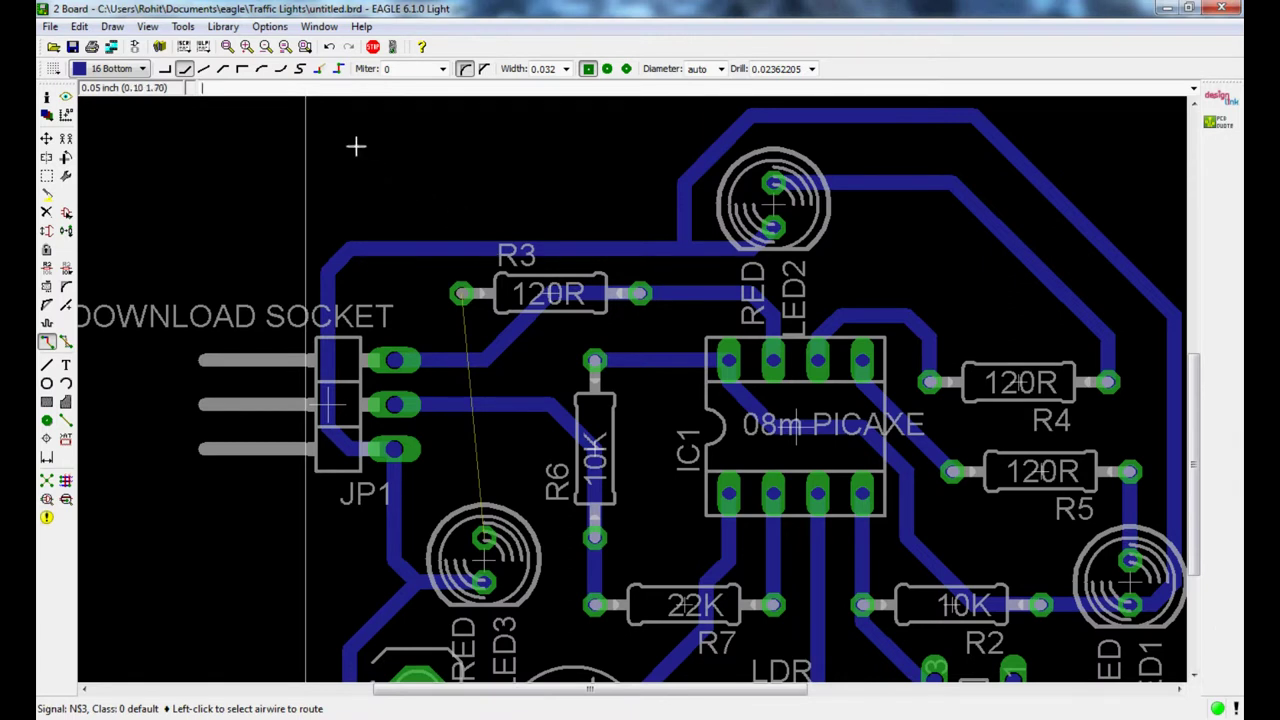
# - Undo the long detour and auto-route N$3 directly from LED2 to IC1 with Follow-me bending
pyautogui.click(329, 48)
pyautogui.click(329, 48)
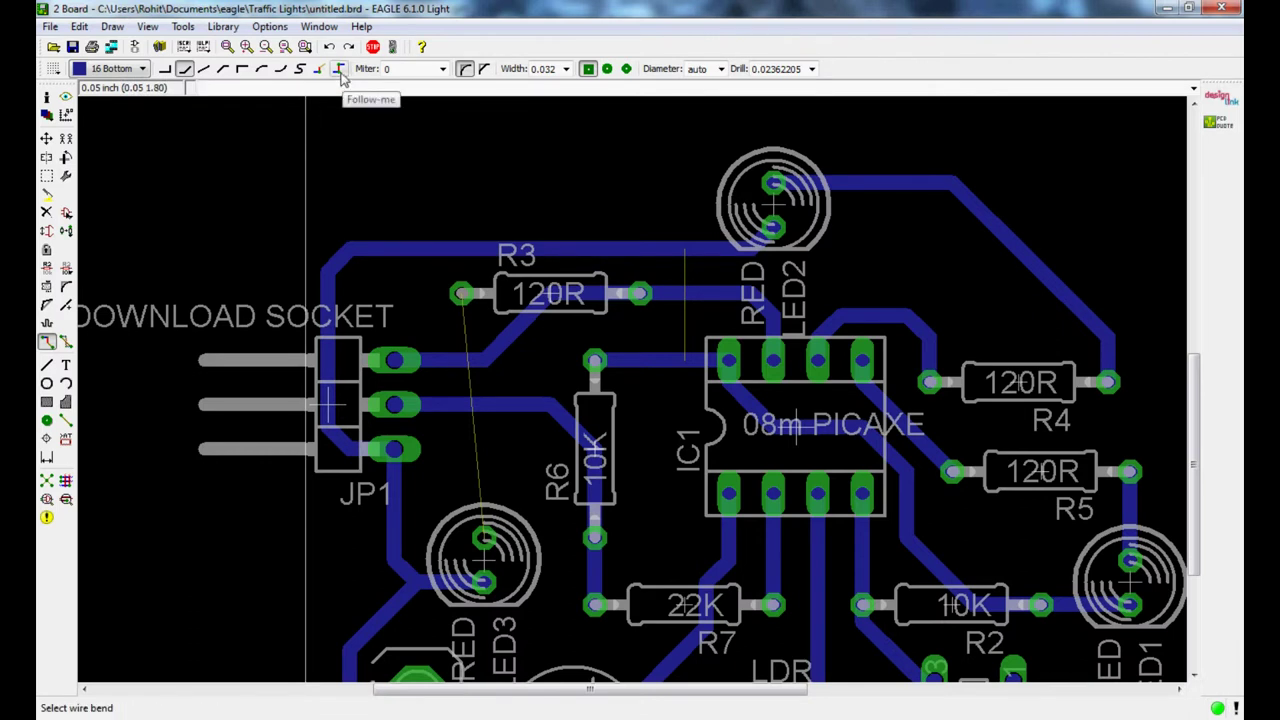
pyautogui.click(340, 71)
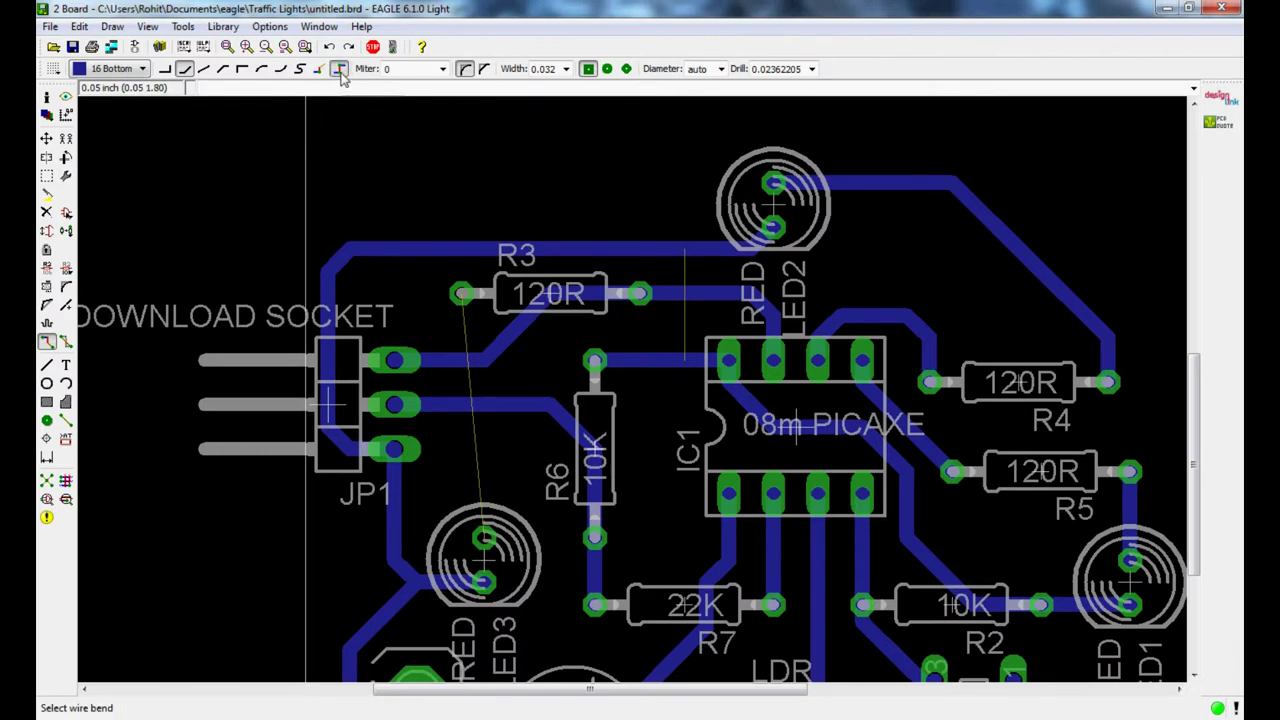
pyautogui.click(686, 252)
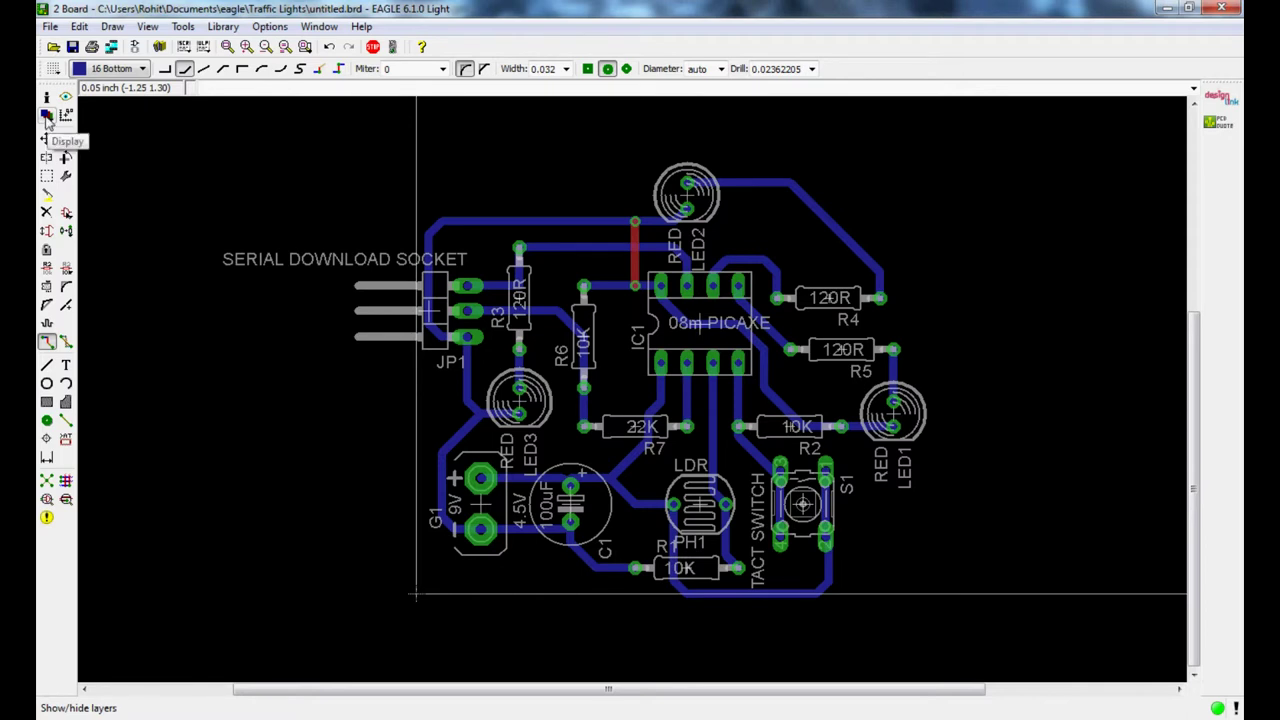
pyautogui.click(46, 117)
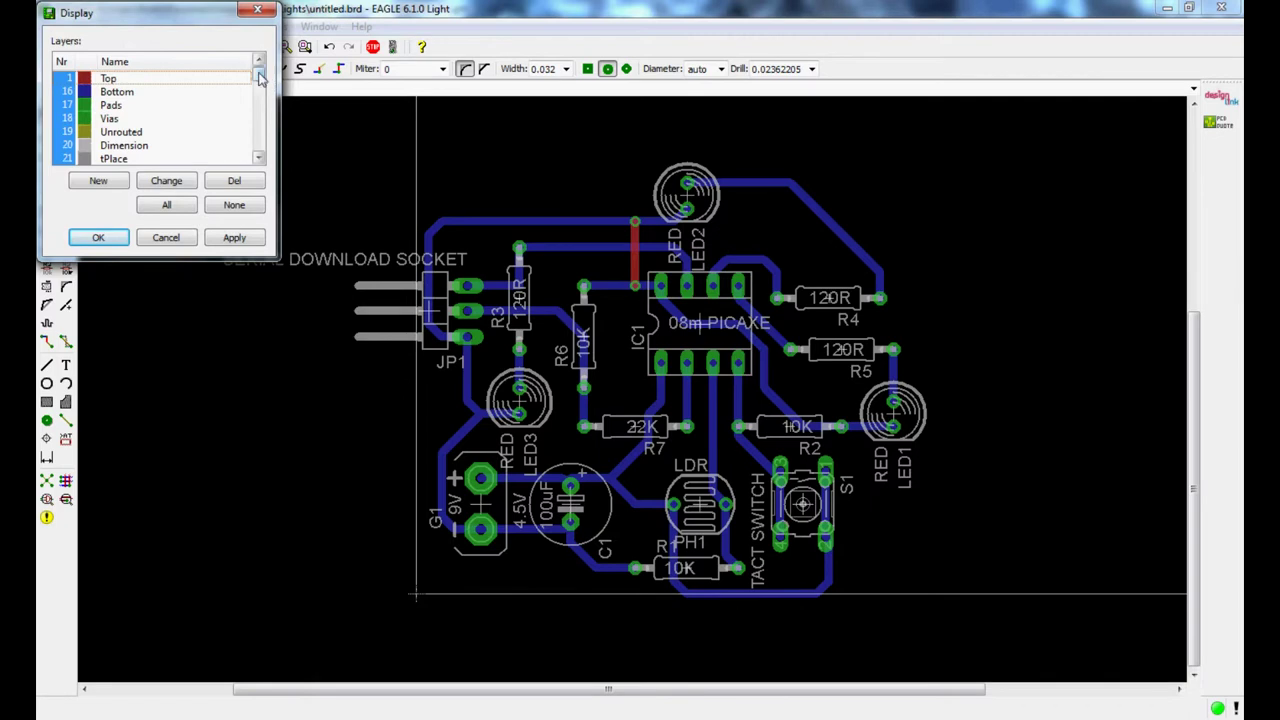
pyautogui.moveTo(259, 78)
pyautogui.mouseDown()
pyautogui.moveTo(265, 135)
pyautogui.moveTo(272, 76)
pyautogui.mouseUp()
pyautogui.click(236, 205)
pyautogui.click(70, 92)
pyautogui.keyDown('ctrl'); pyautogui.click(70, 106); pyautogui.keyUp('ctrl')
pyautogui.keyDown('ctrl'); pyautogui.click(70, 118); pyautogui.keyUp('ctrl')
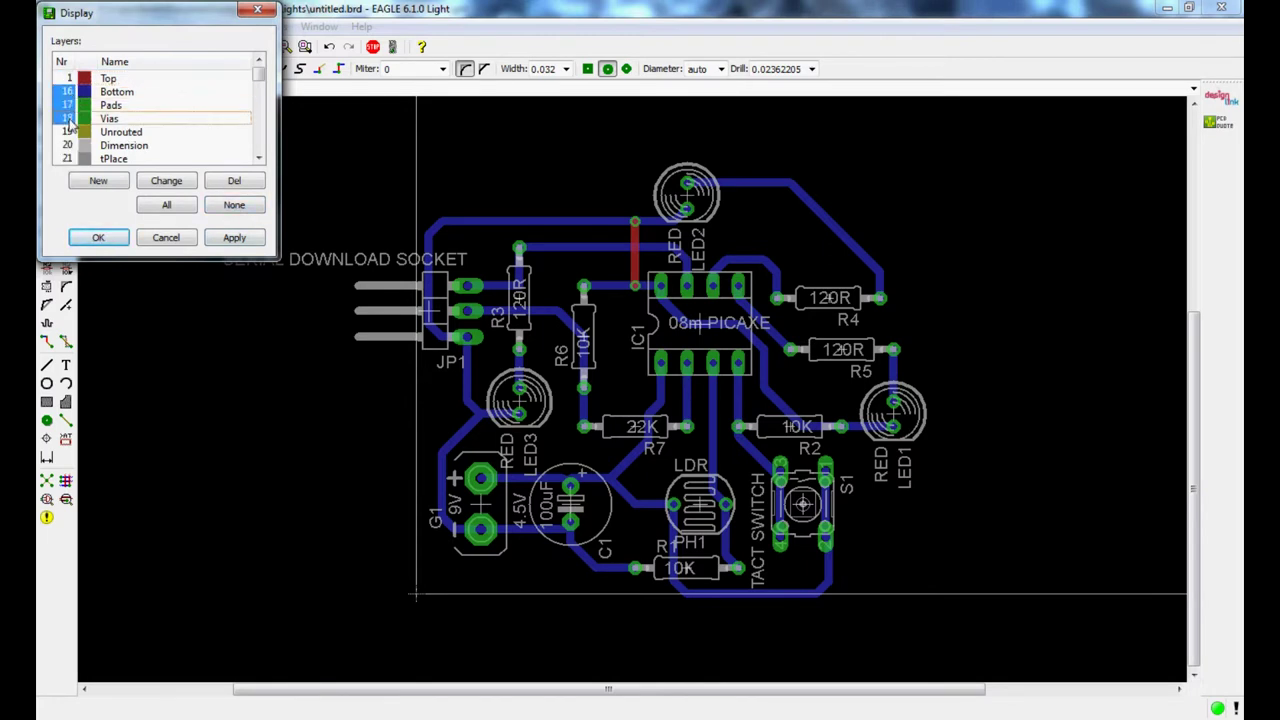
pyautogui.click(92, 242)
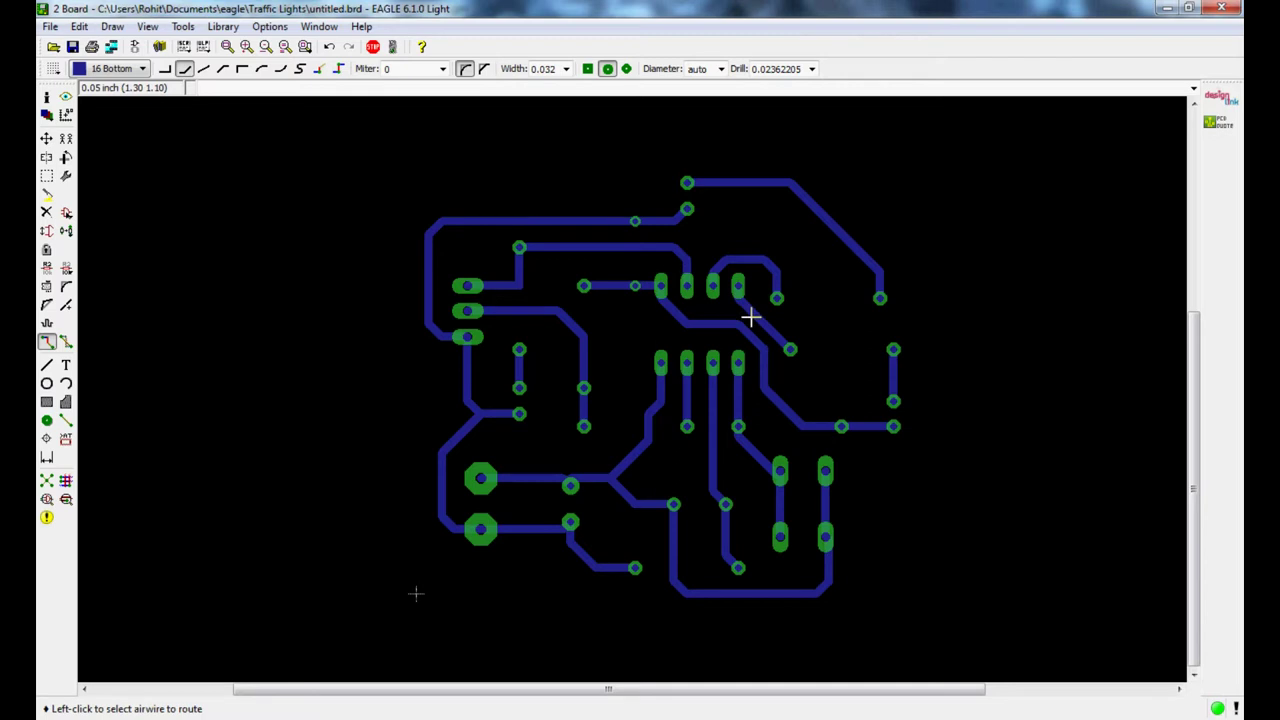
pyautogui.click(46, 114)
pyautogui.click(166, 205)
pyautogui.click(98, 237)
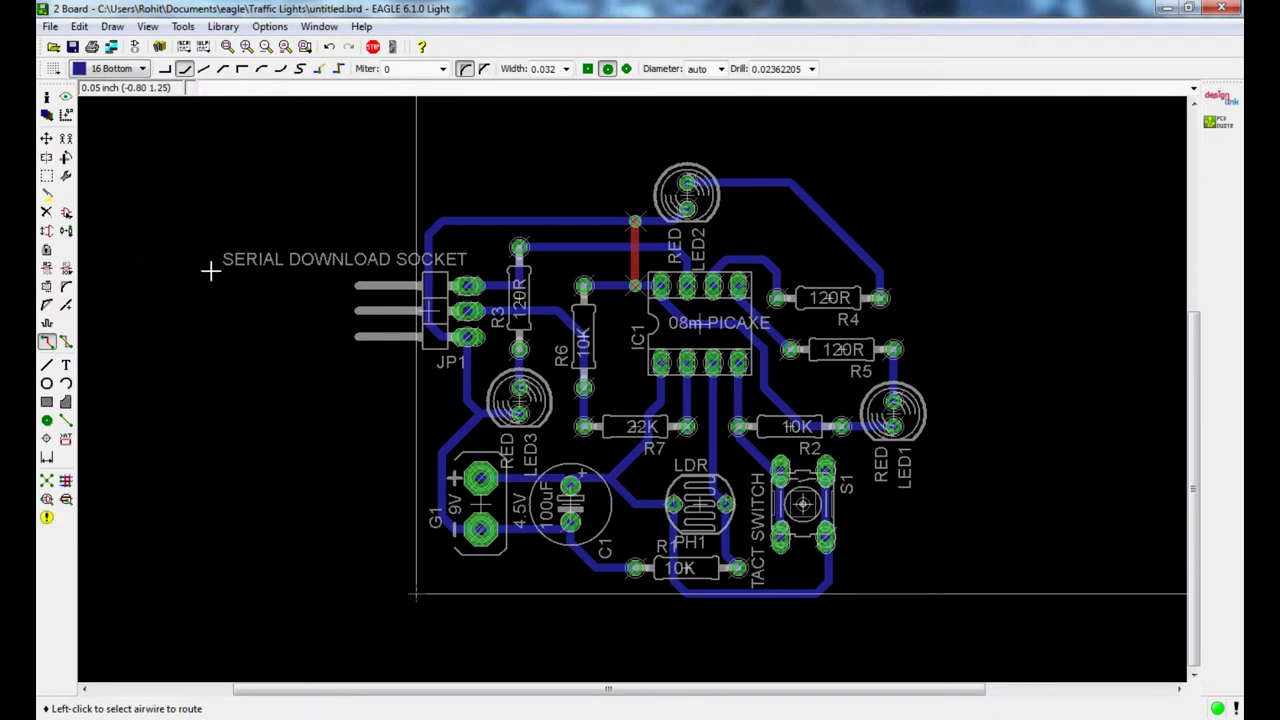
# - Create a SAFETY LIGHT text label, checking the wording against the reference PDF
pyautogui.scroll(3, 578, 558)
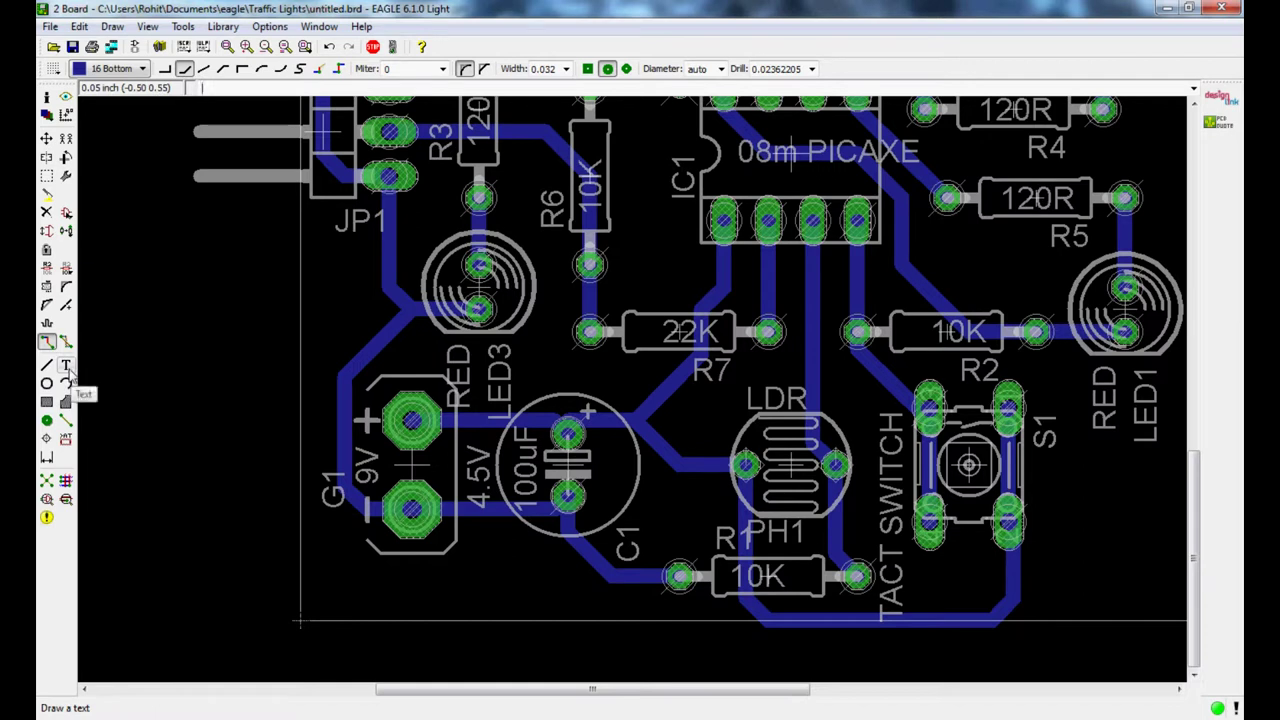
pyautogui.click(68, 368)
pyautogui.moveTo(117, 327); pyautogui.dragTo(165, 318)
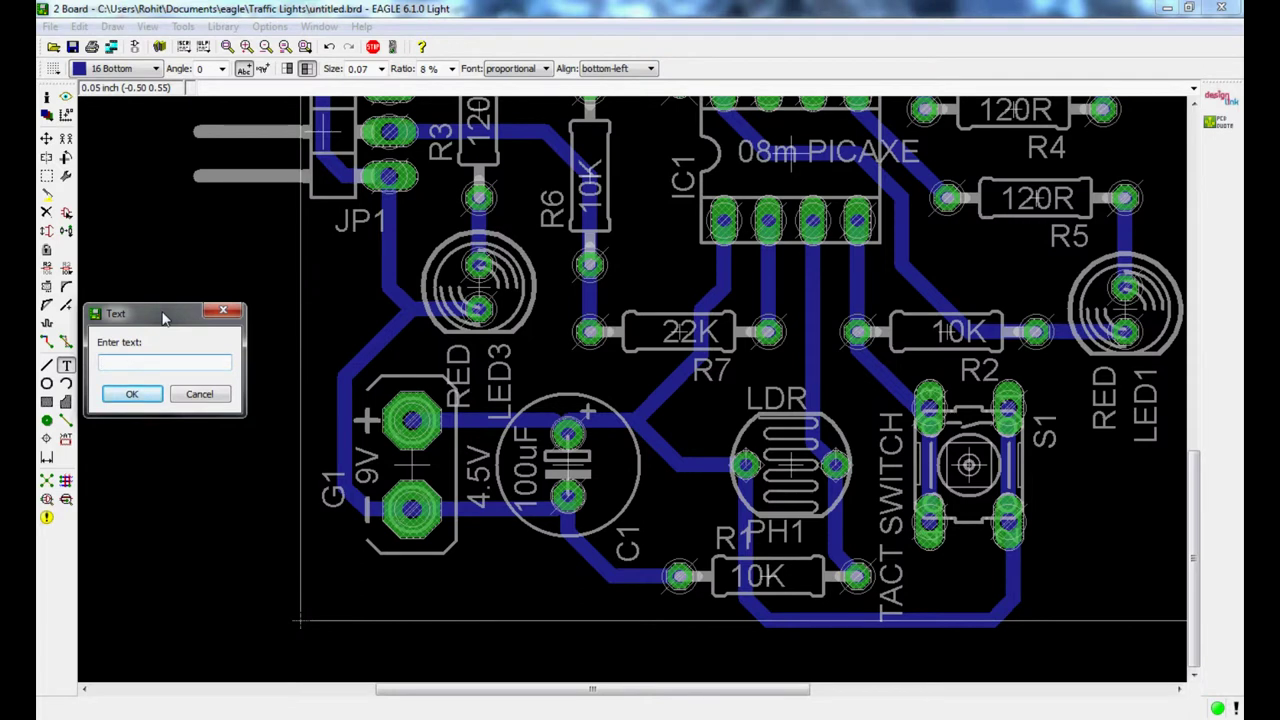
pyautogui.moveTo(474, 716)
pyautogui.click(500, 660)
pyautogui.click(128, 394)
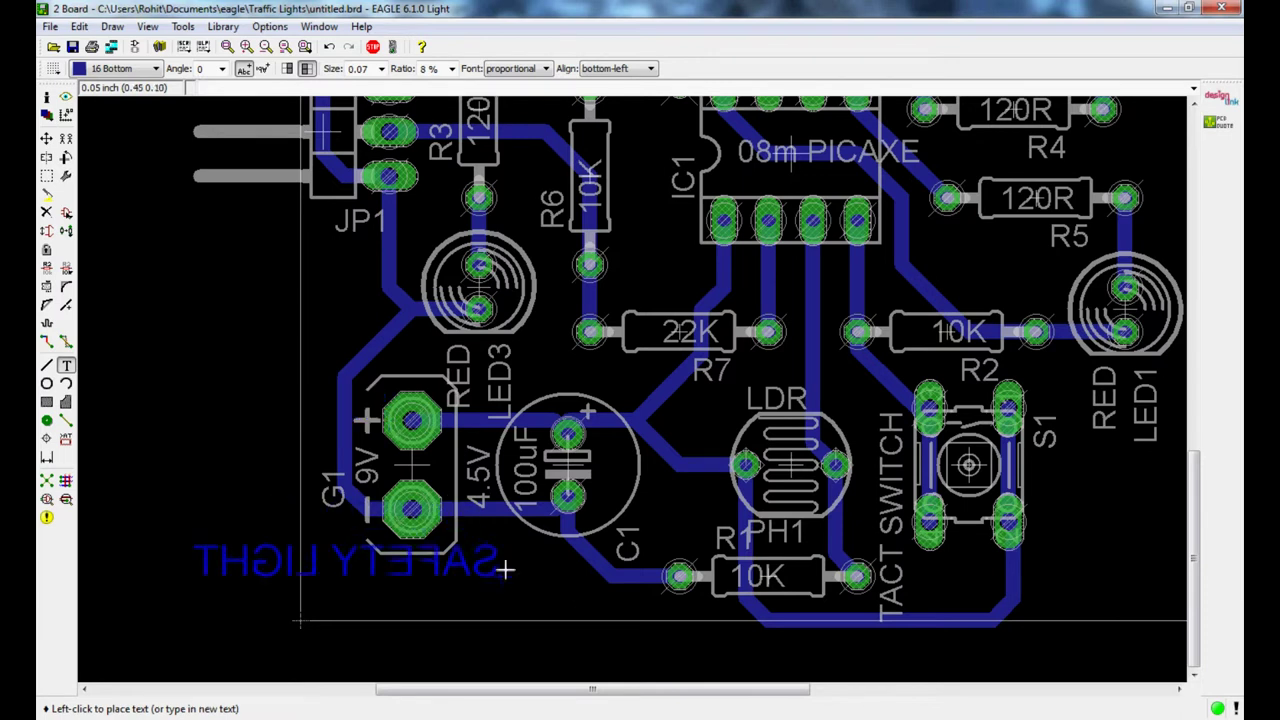
pyautogui.scroll(-4, 540, 580)
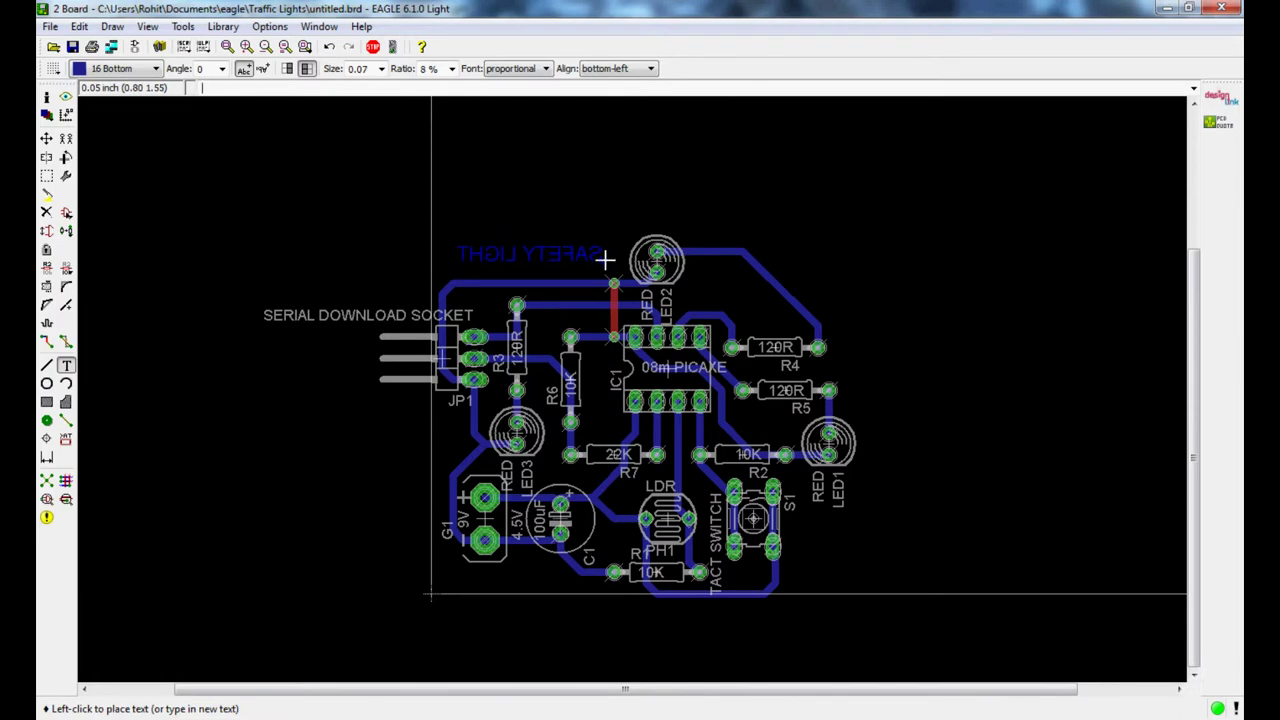
# - Place SAFETY LIGHT along the board's top edge and a + label above the battery's positive pad
pyautogui.click(605, 260)
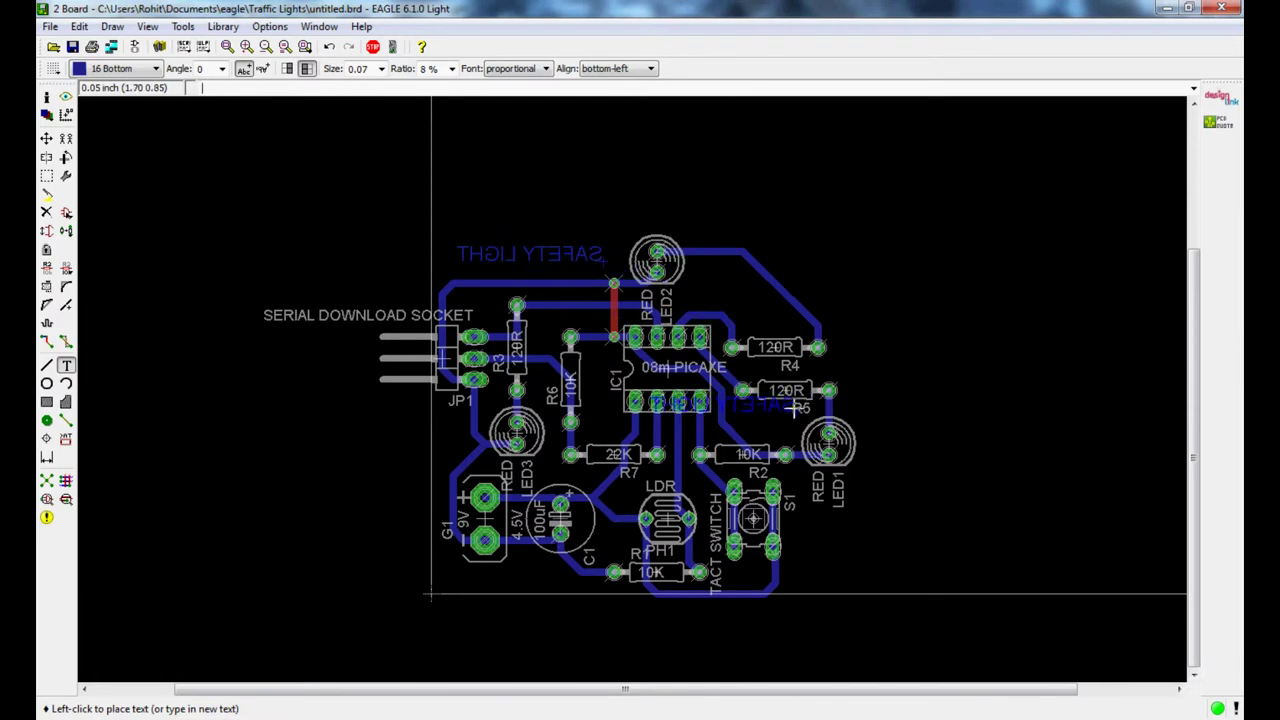
pyautogui.press('Escape')
pyautogui.press('BackSpace')
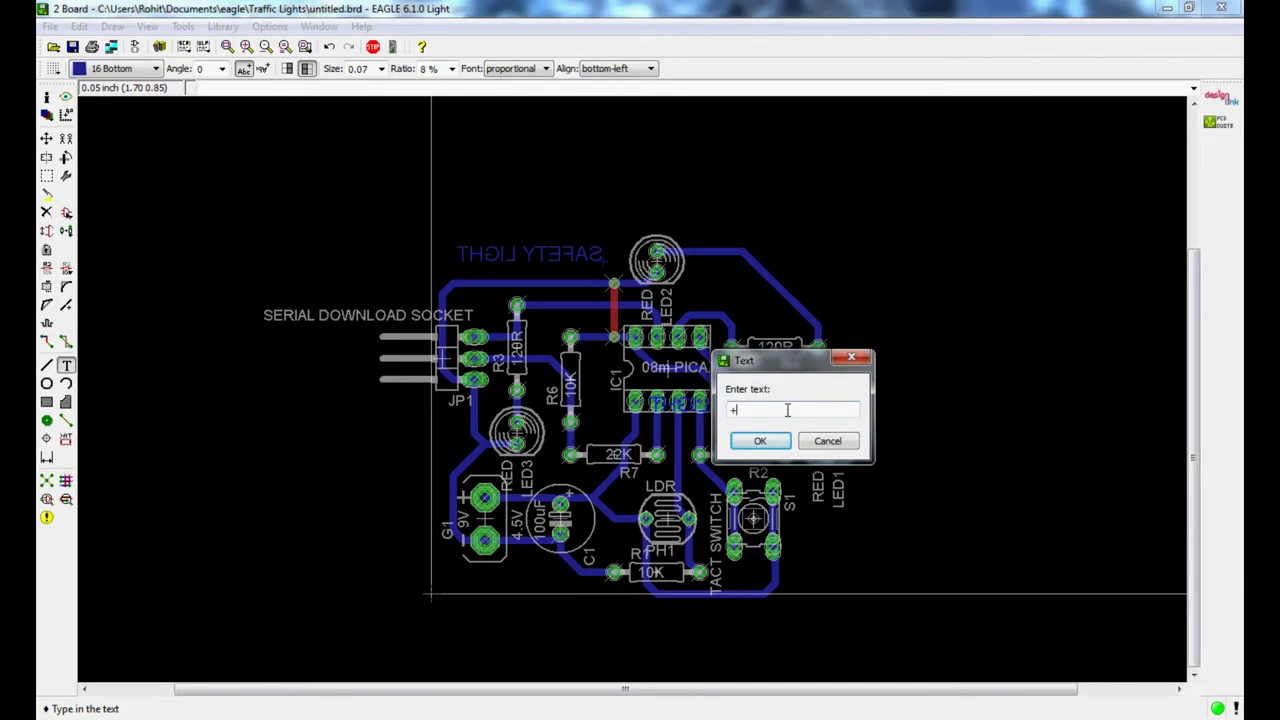
pyautogui.click(759, 441)
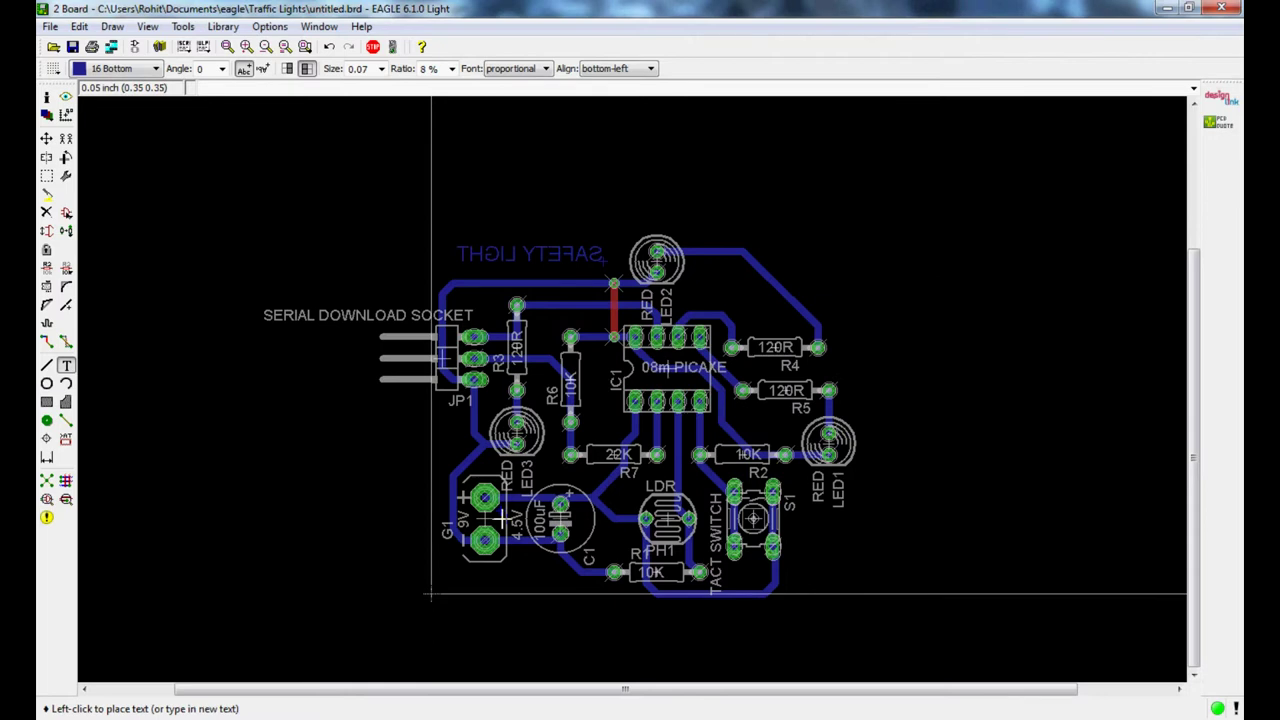
pyautogui.scroll(1, 452, 472)
pyautogui.scroll(3, 452, 472)
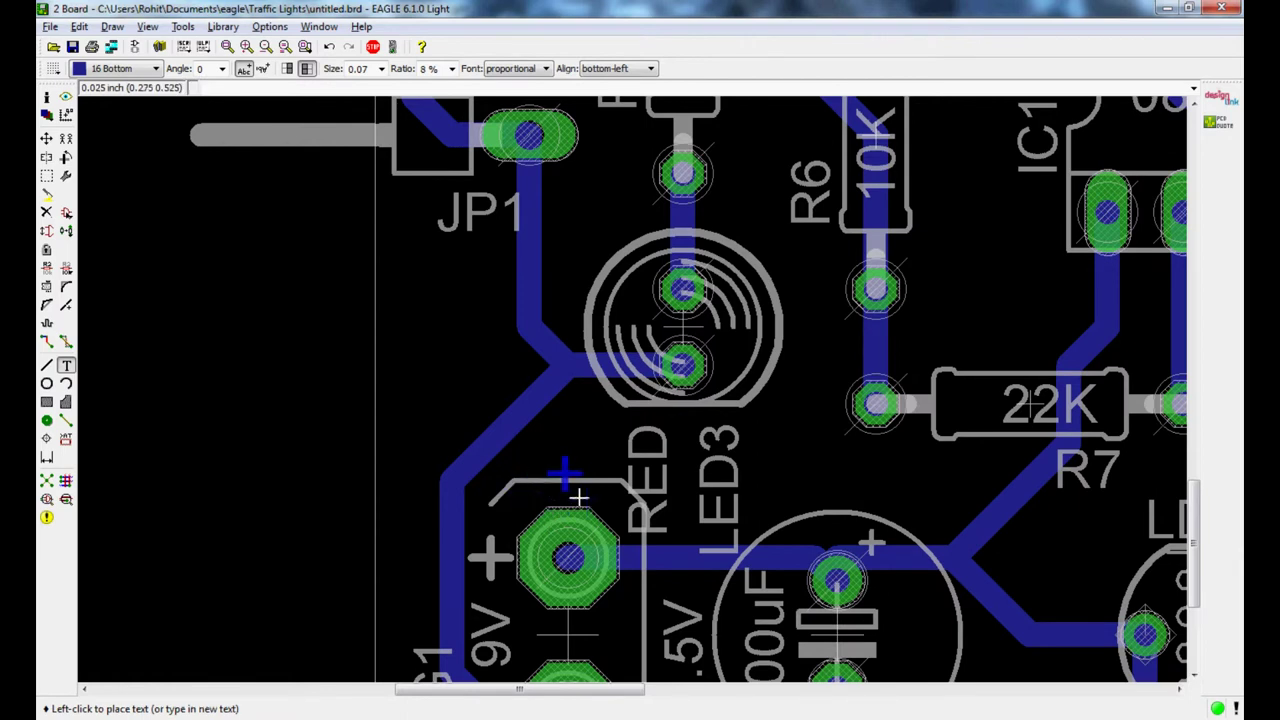
pyautogui.click(583, 498)
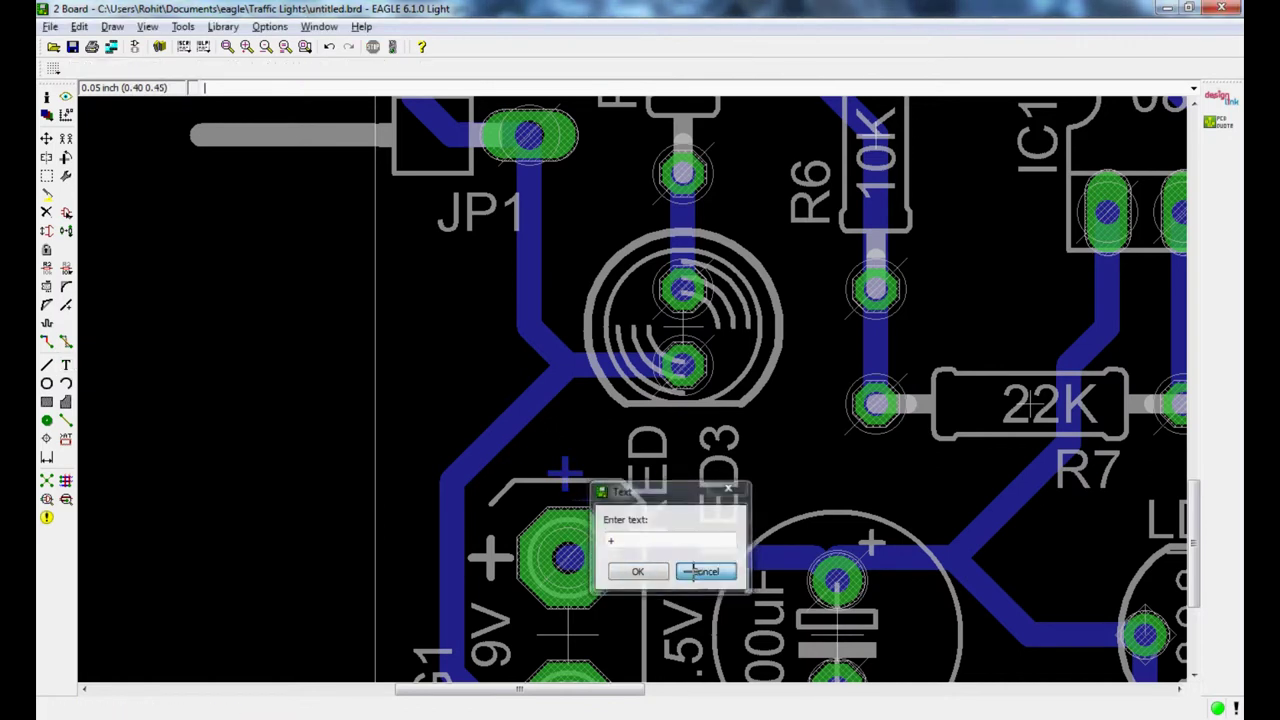
pyautogui.click(703, 573)
pyautogui.scroll(-5, 705, 578)
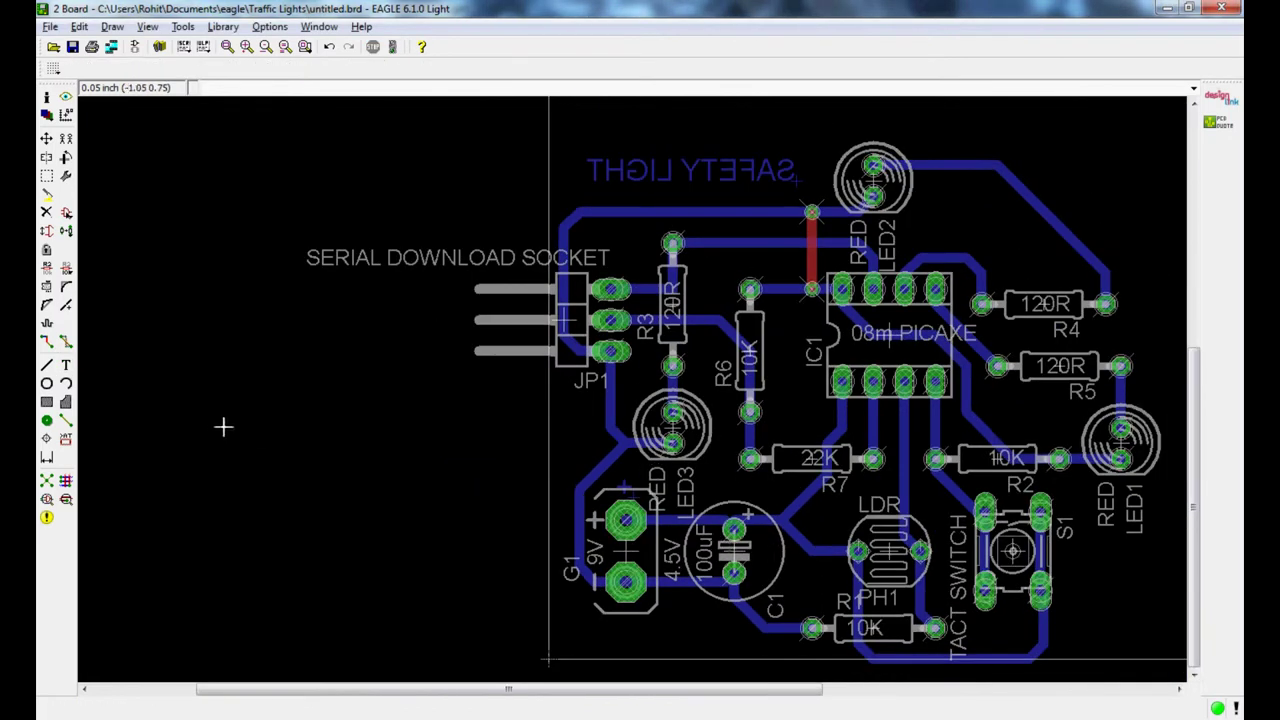
# - Enter further + and - text labels for the battery pads
pyautogui.click(65, 365)
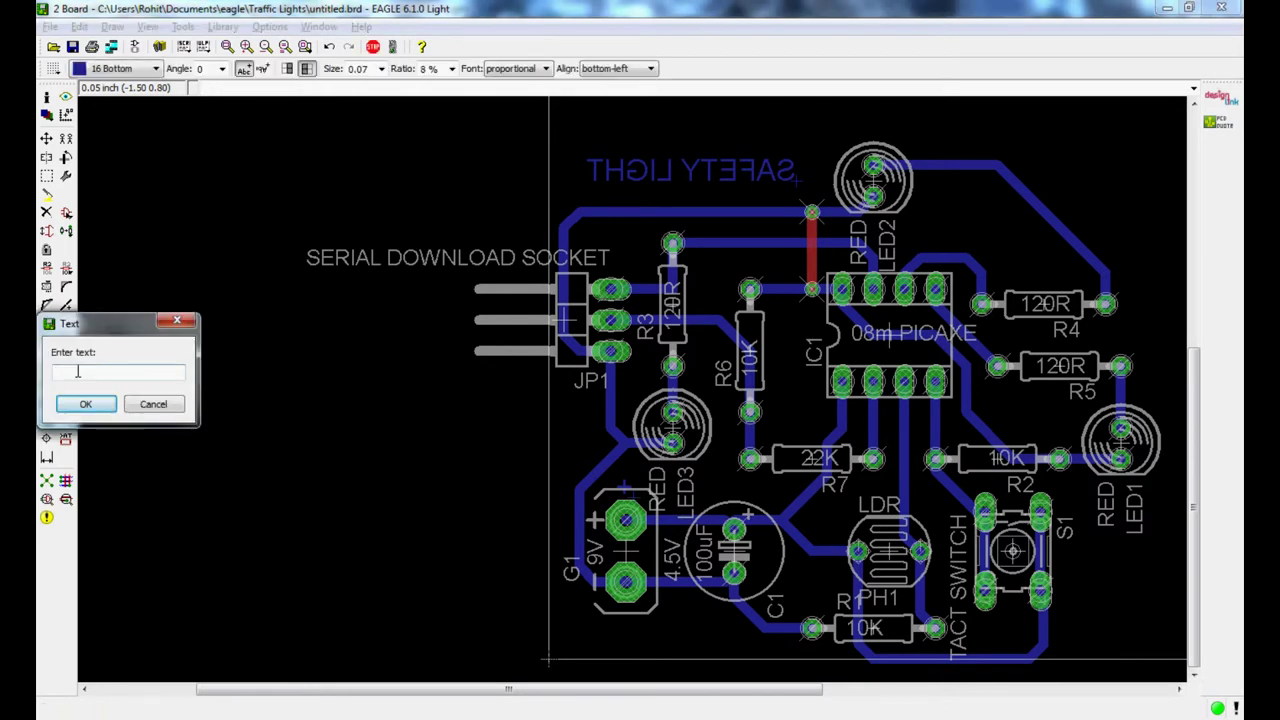
pyautogui.write('+')
pyautogui.click(86, 404)
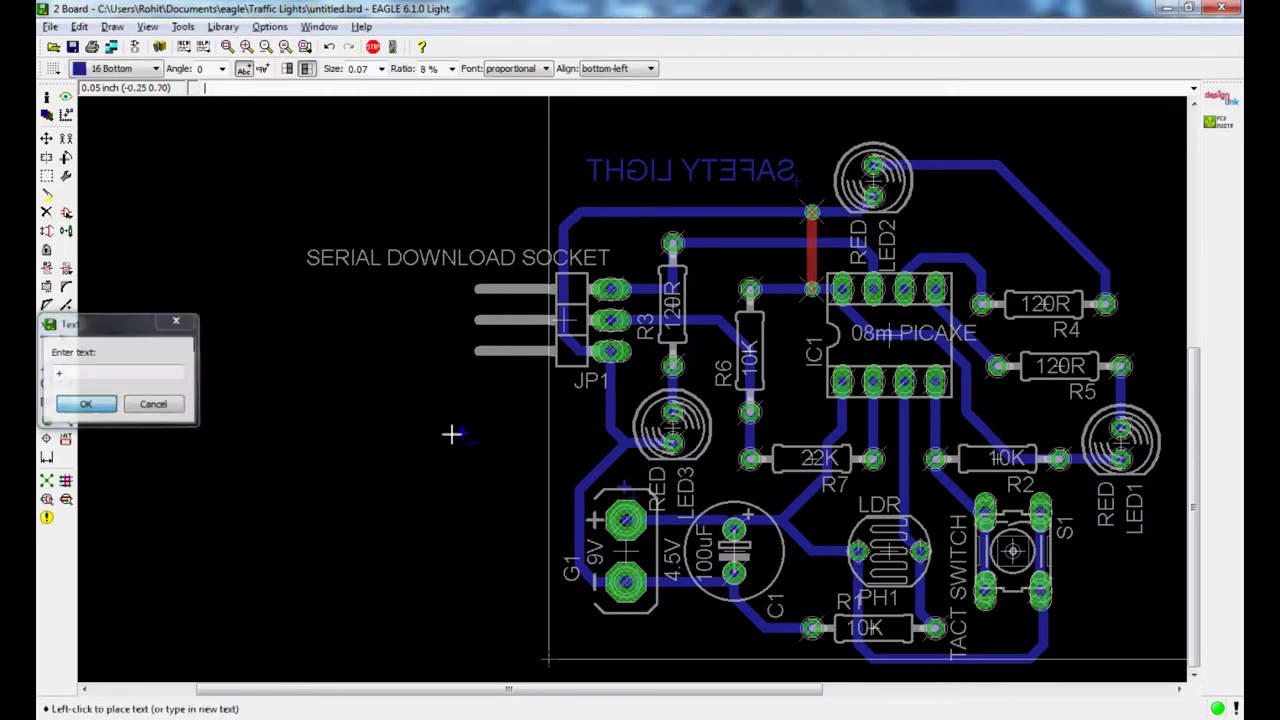
pyautogui.scroll(4, 748, 491)
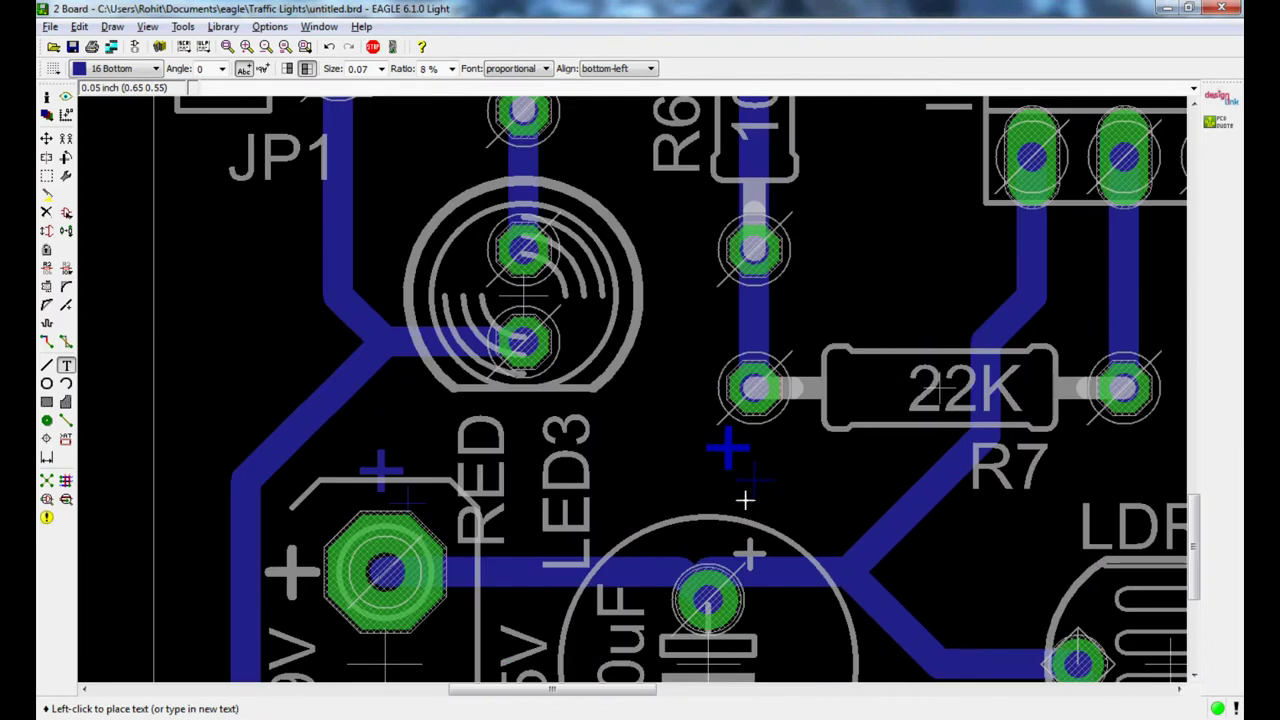
pyautogui.scroll(-4, 770, 505)
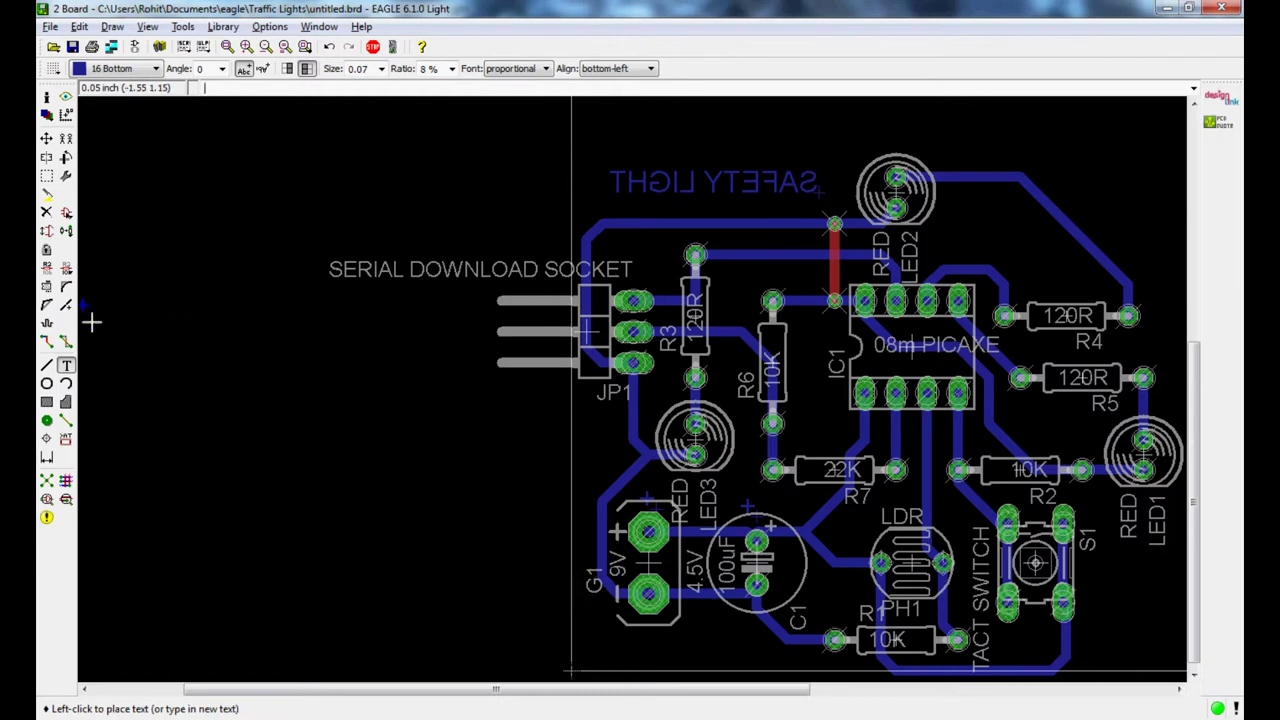
pyautogui.click(97, 363)
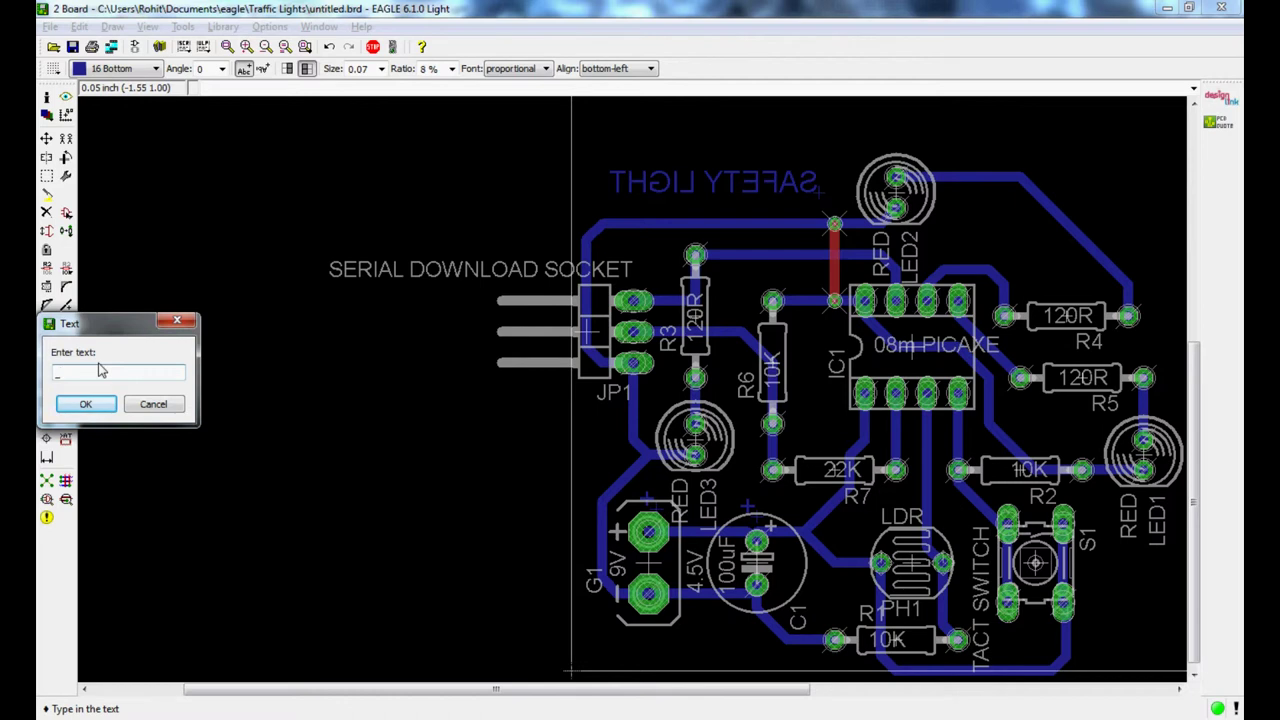
pyautogui.write('-')
pyautogui.click(86, 404)
pyautogui.scroll(4, 645, 634)
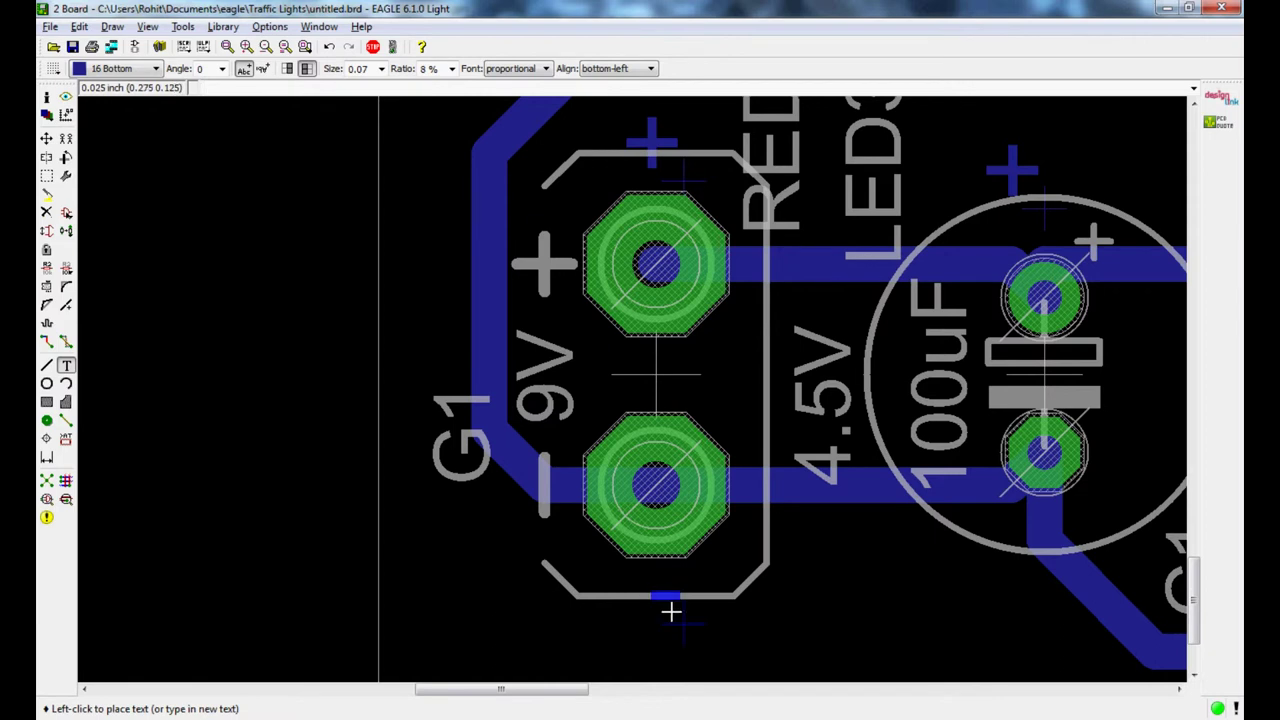
pyautogui.scroll(-4, 670, 611)
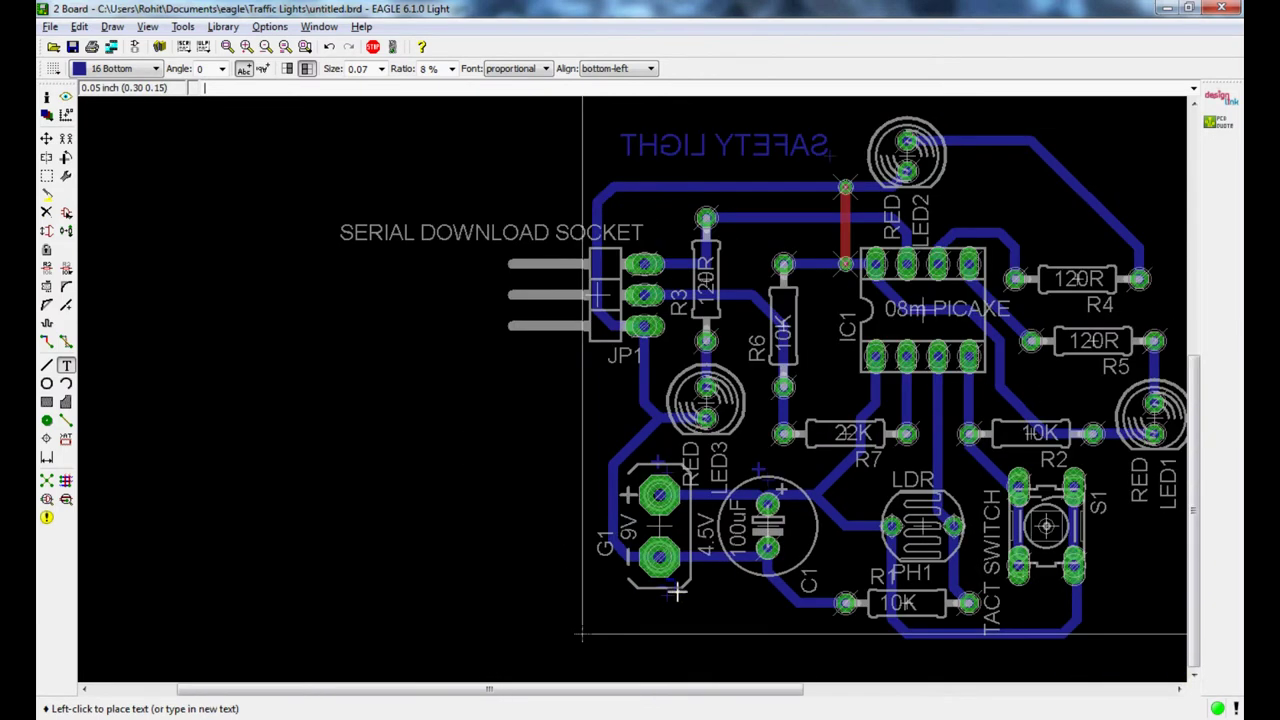
# - End text placement and zoom in and out to review the labelled board
pyautogui.press('Escape')
pyautogui.scroll(-1, 660, 298)
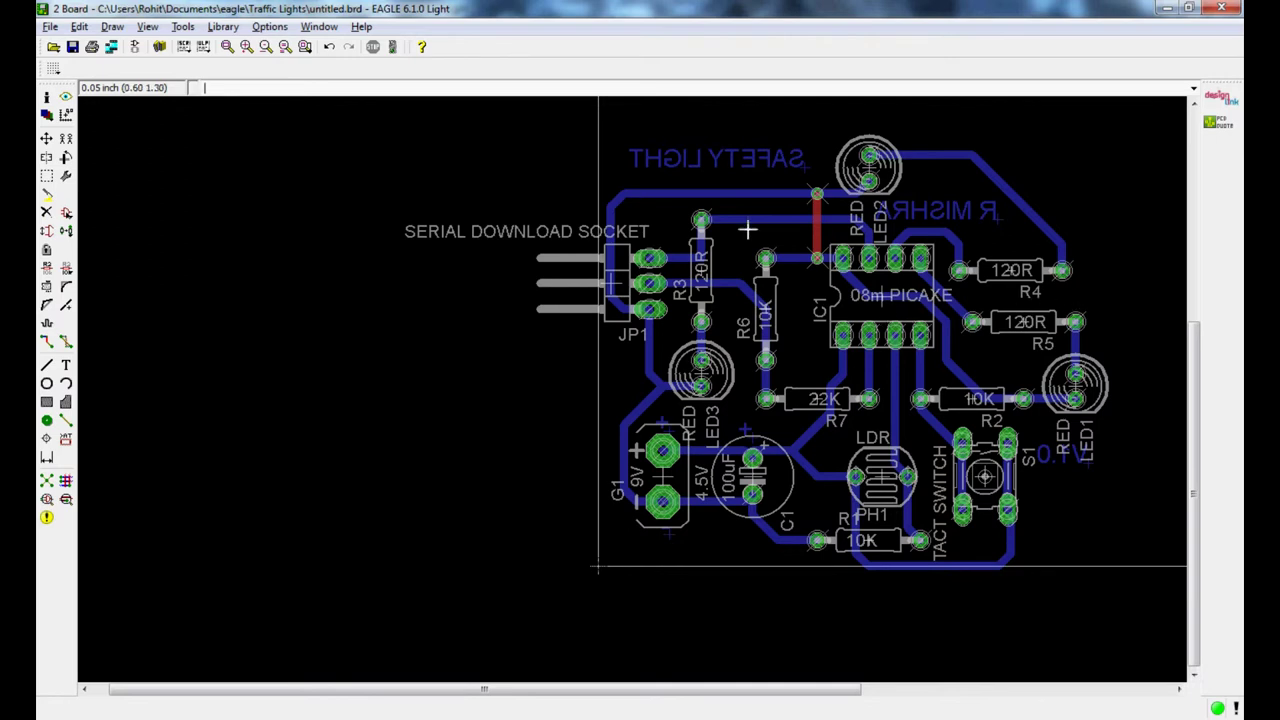
pyautogui.scroll(4, 706, 222)
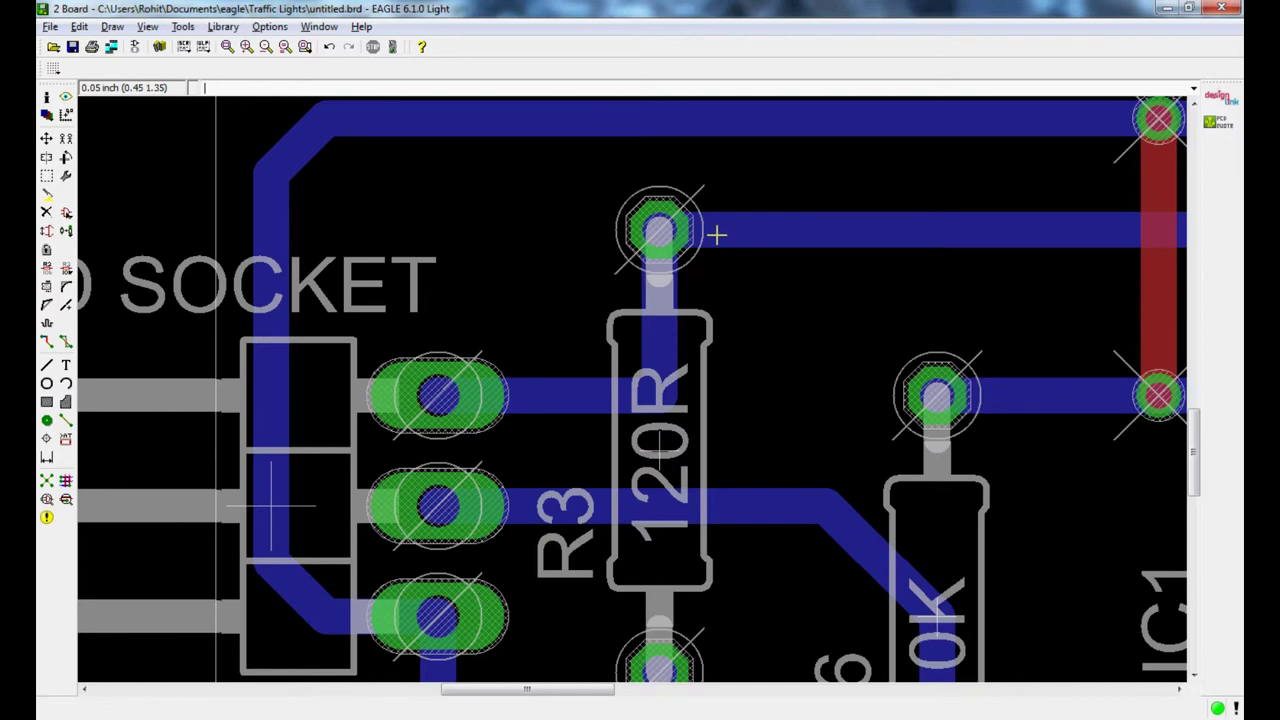
pyautogui.scroll(-4, 716, 235)
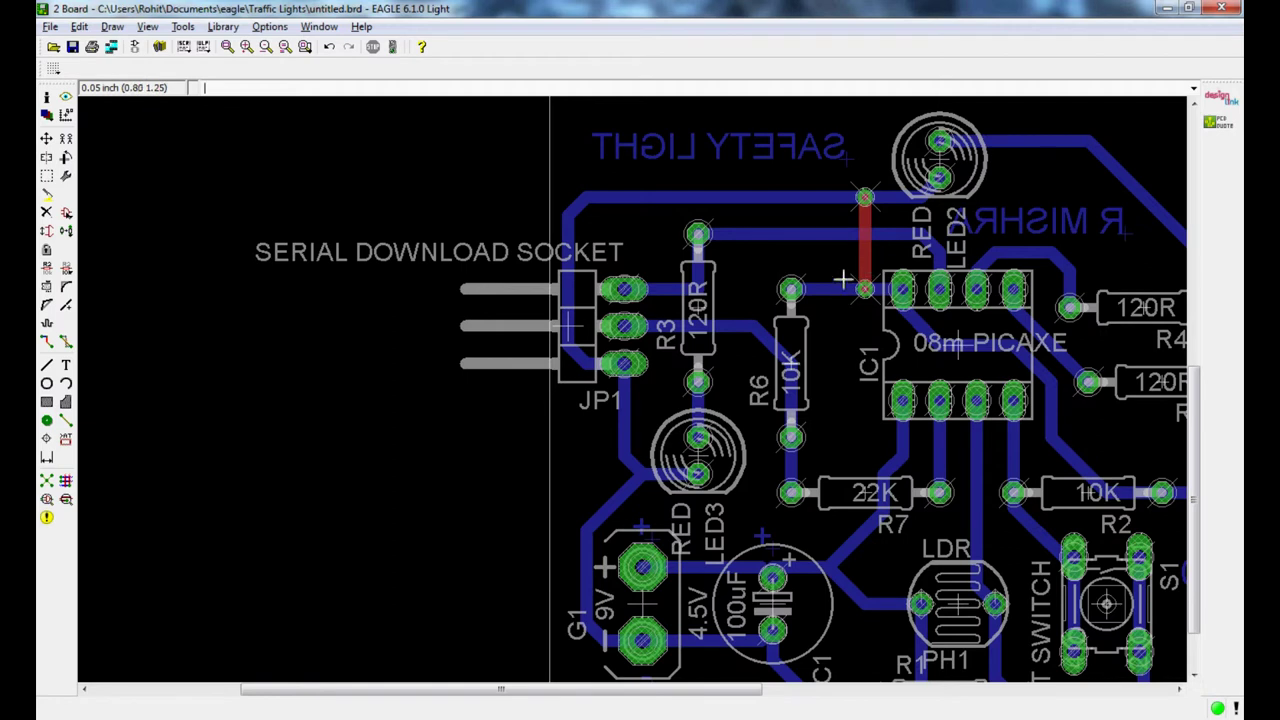
pyautogui.scroll(-1, 830, 285)
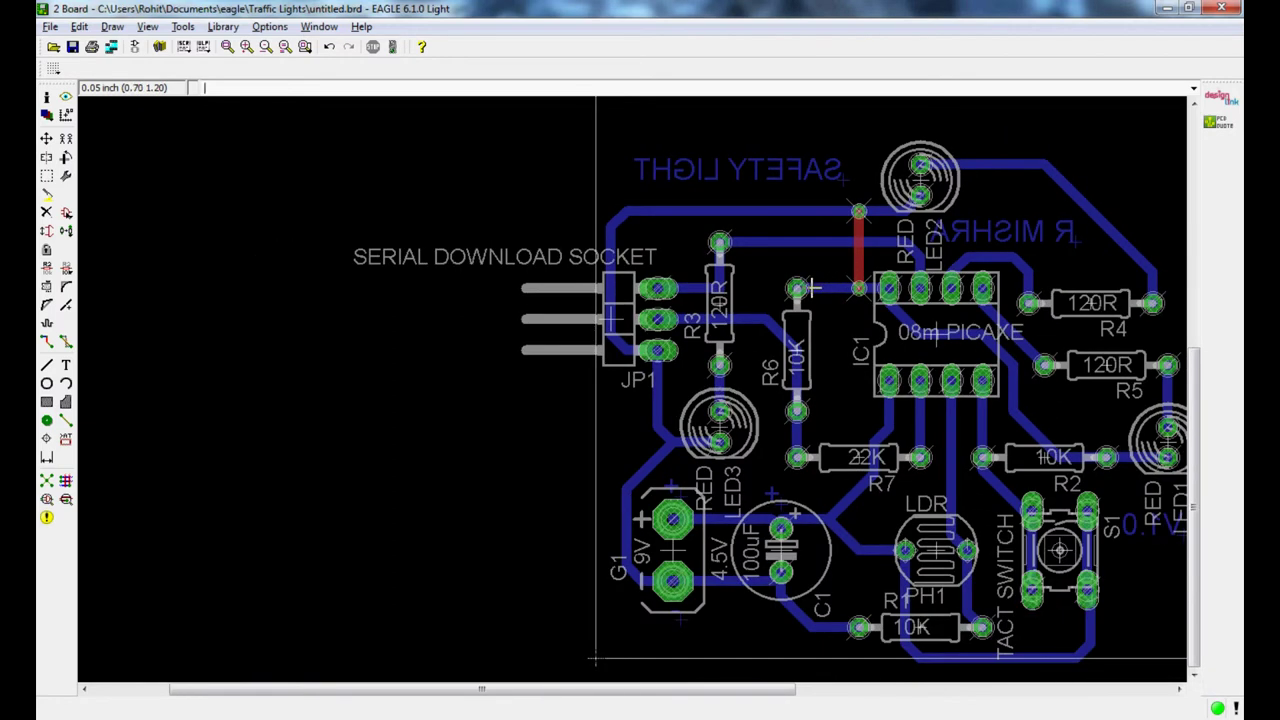
pyautogui.scroll(-2, 812, 289)
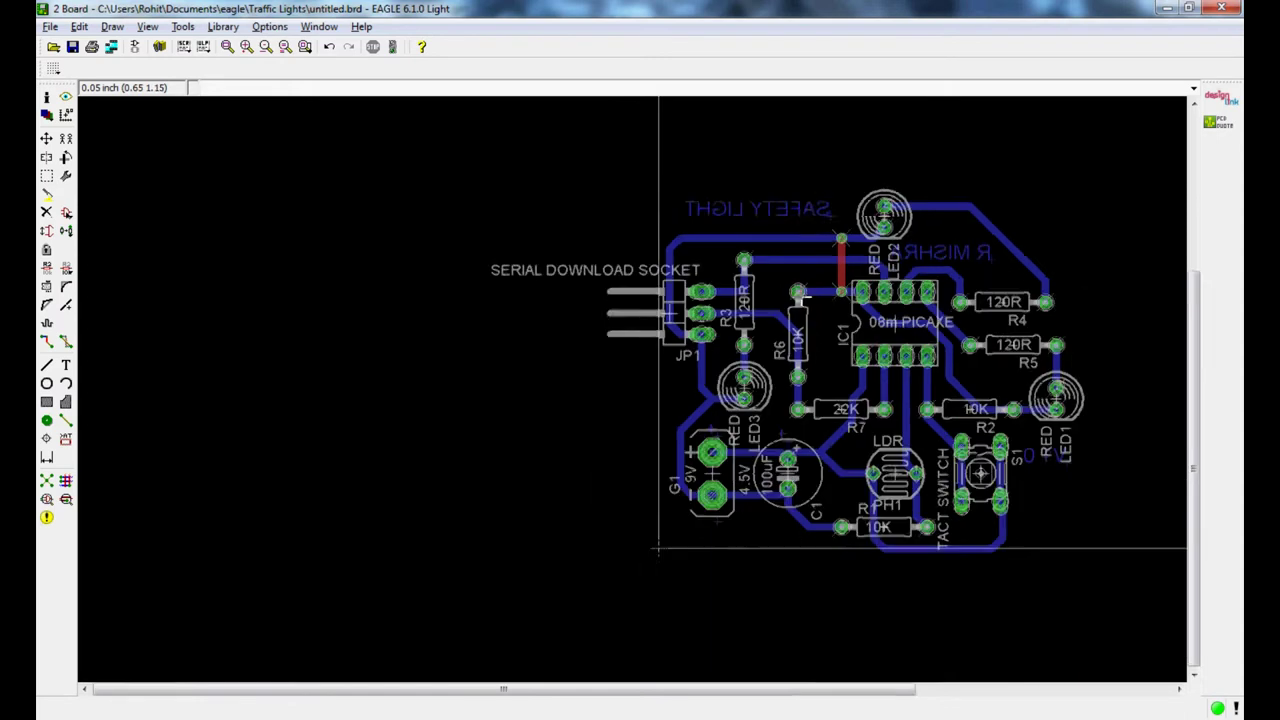
pyautogui.scroll(4, 1046, 349)
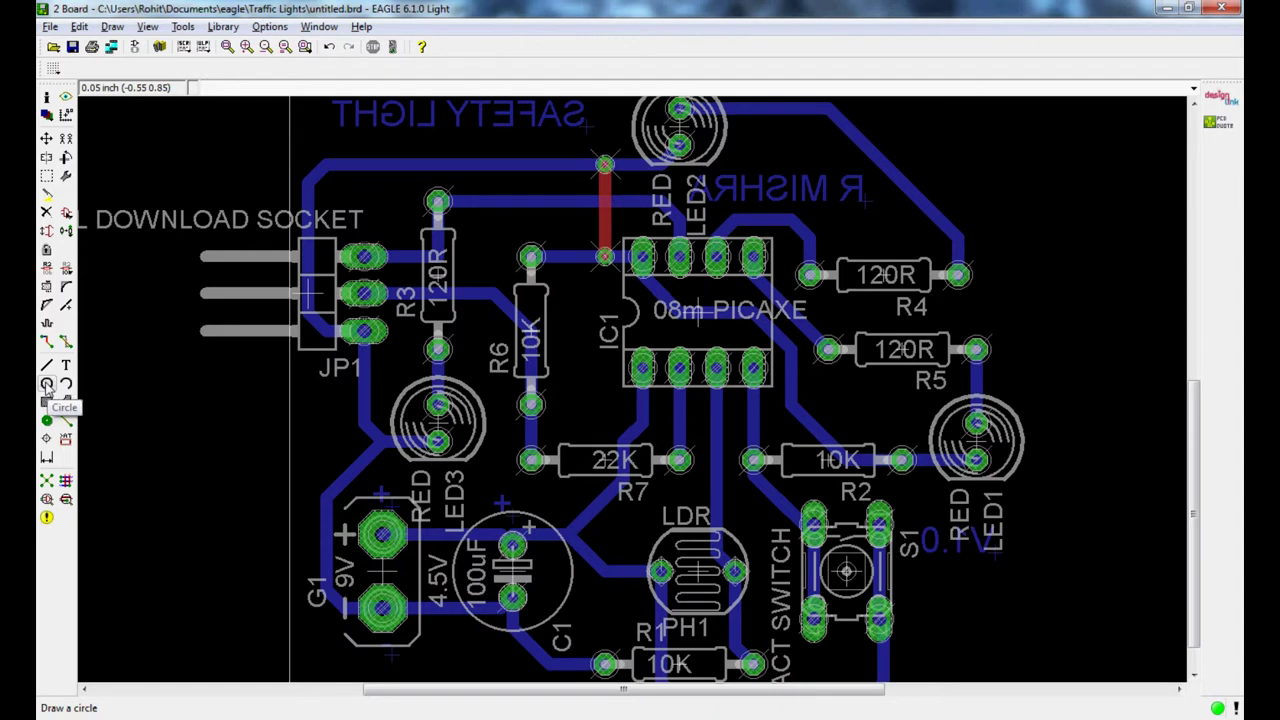
# - Draw a solid width-0 copper circle around R3's top pad
pyautogui.click(47, 385)
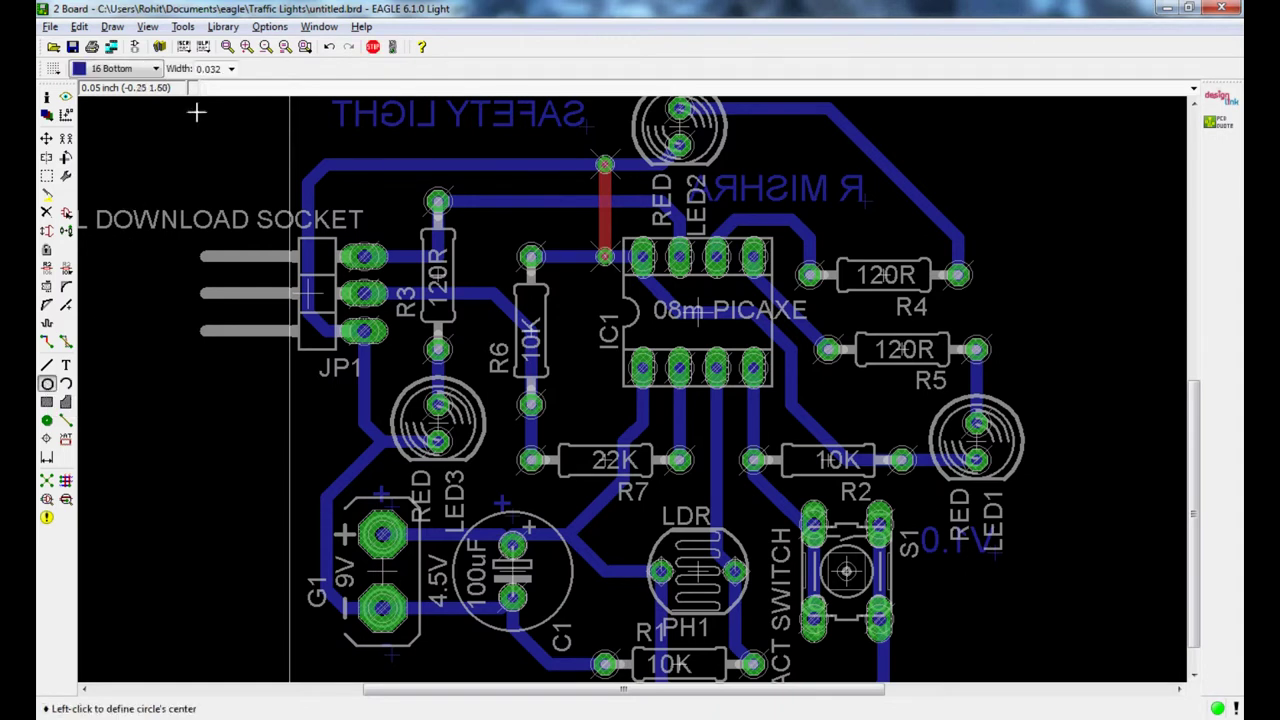
pyautogui.click(231, 69)
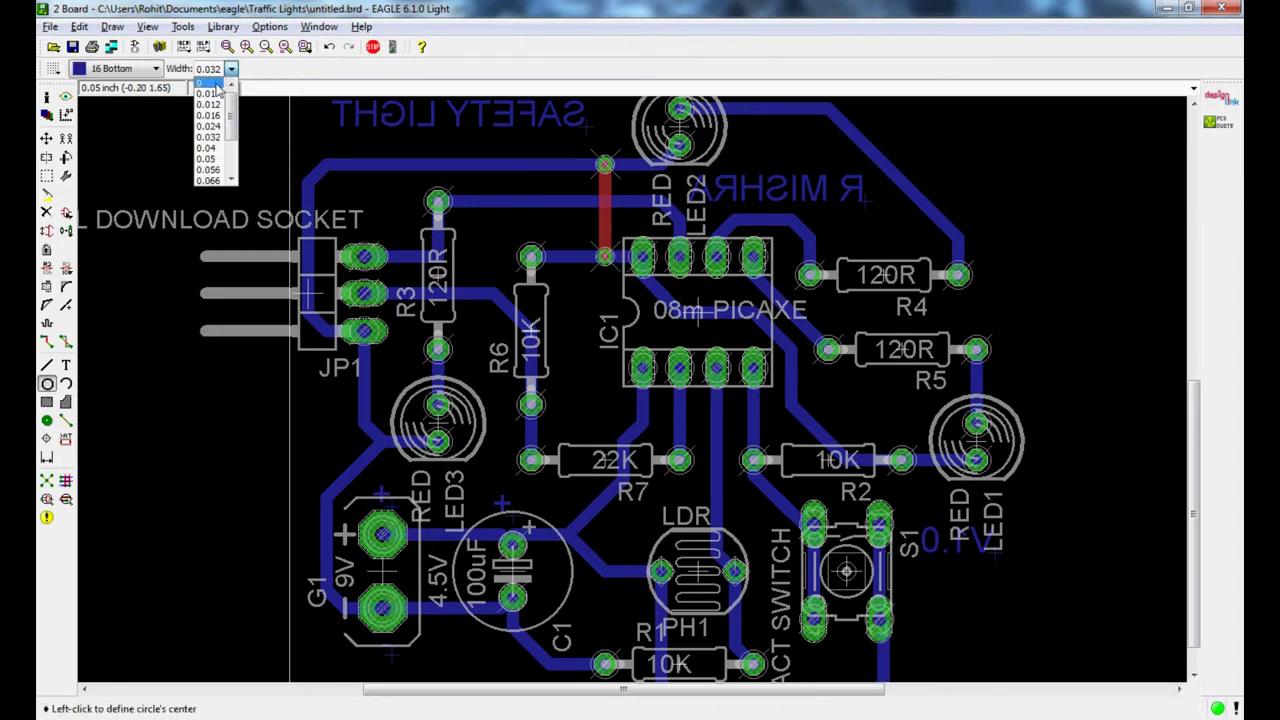
pyautogui.click(205, 106)
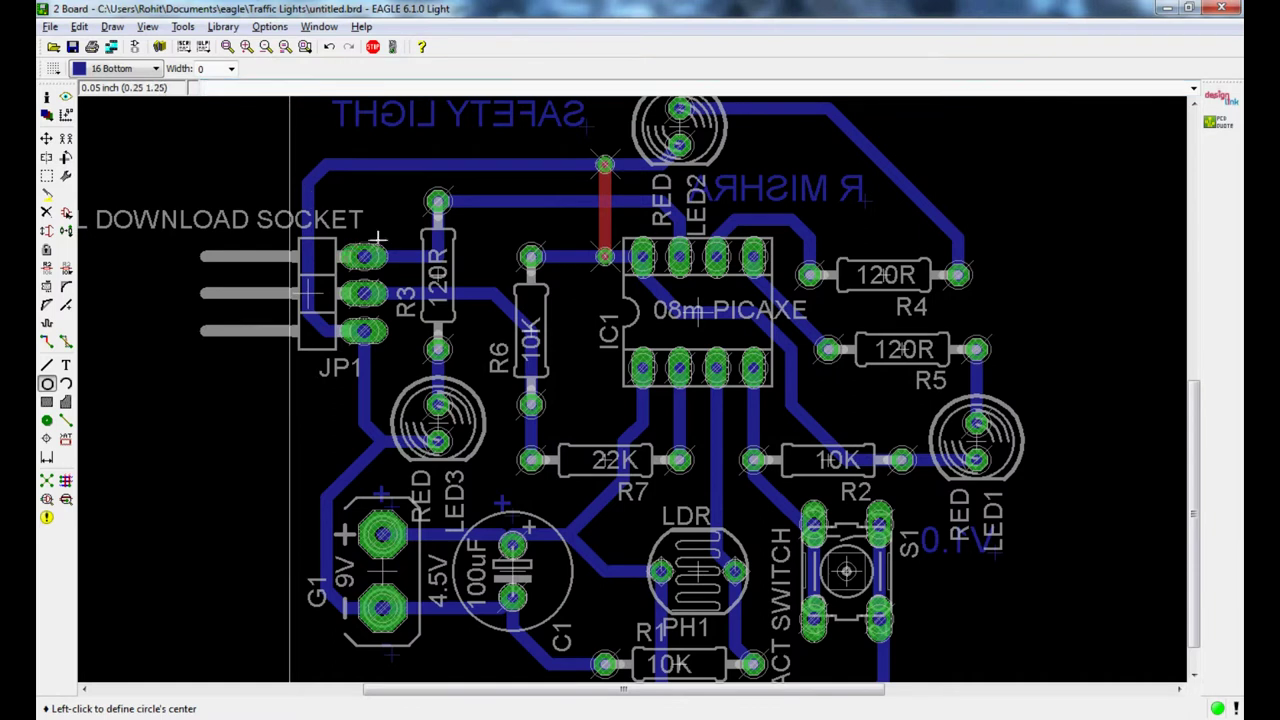
pyautogui.scroll(4, 441, 150)
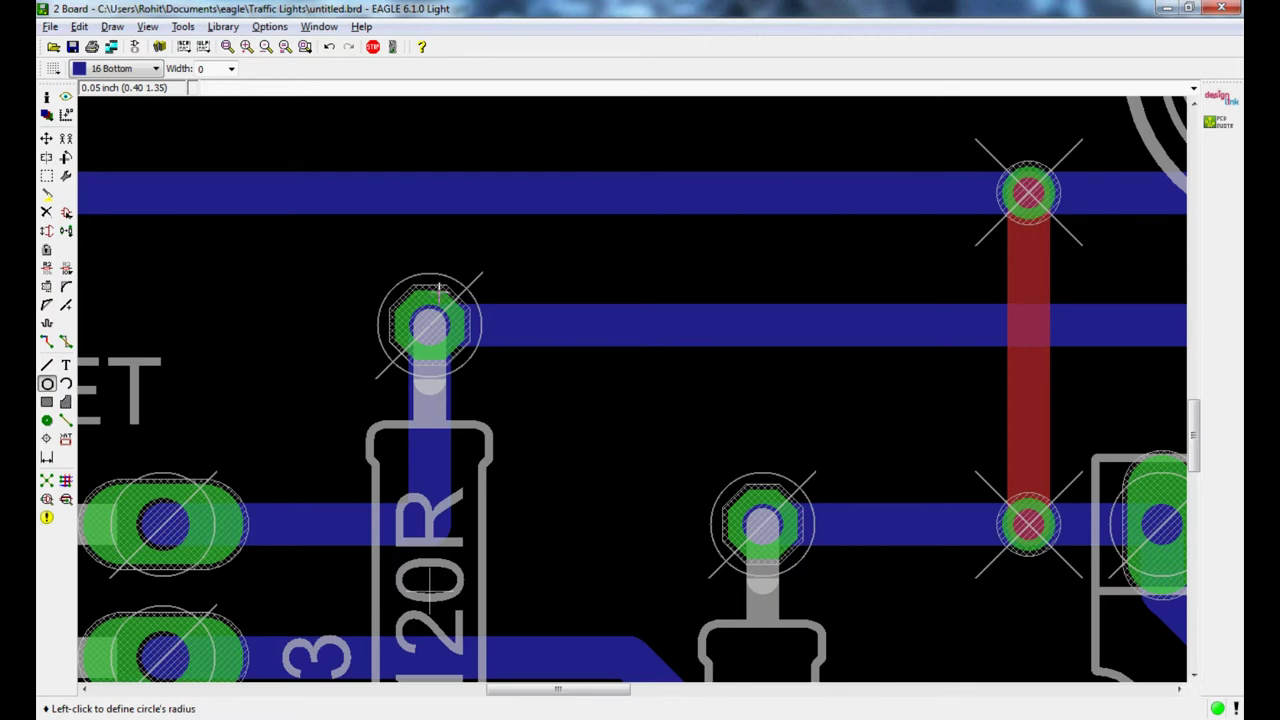
pyautogui.click(440, 291)
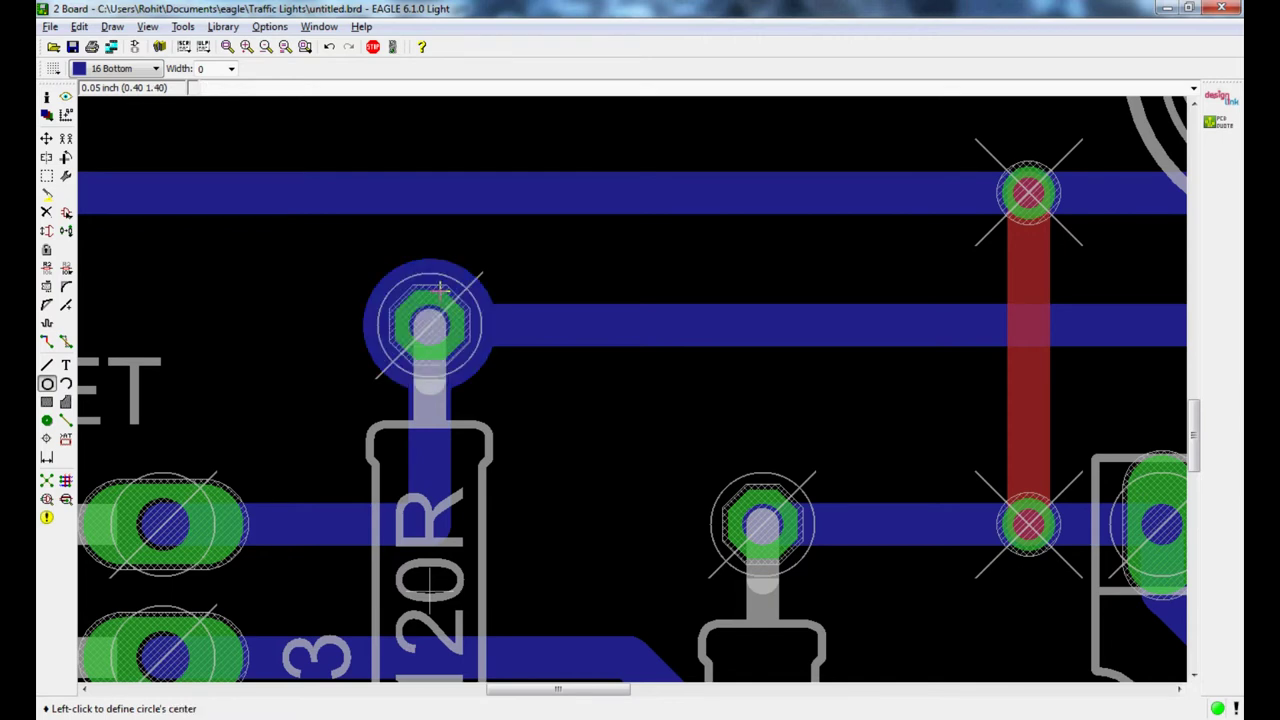
pyautogui.scroll(-3, 370, 258)
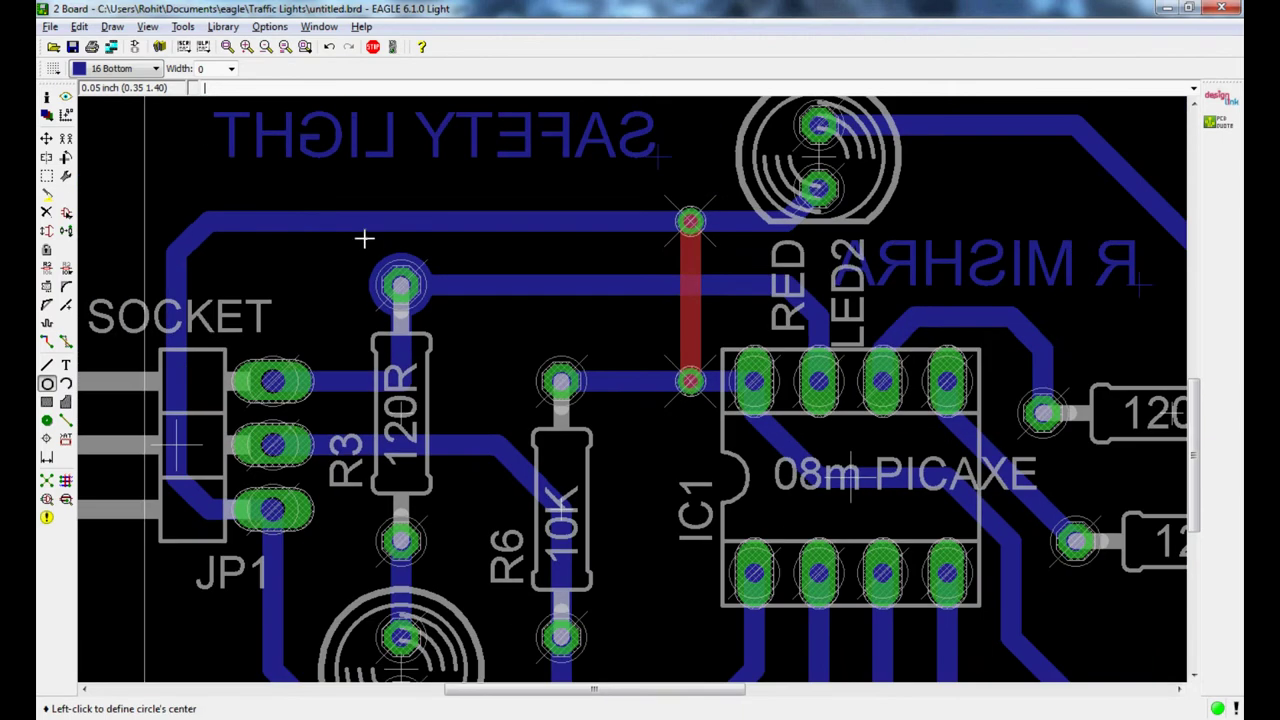
# - Copy the pad disc onto the link pads and R3's lower pad, then circle an LED pad
pyautogui.click(65, 139)
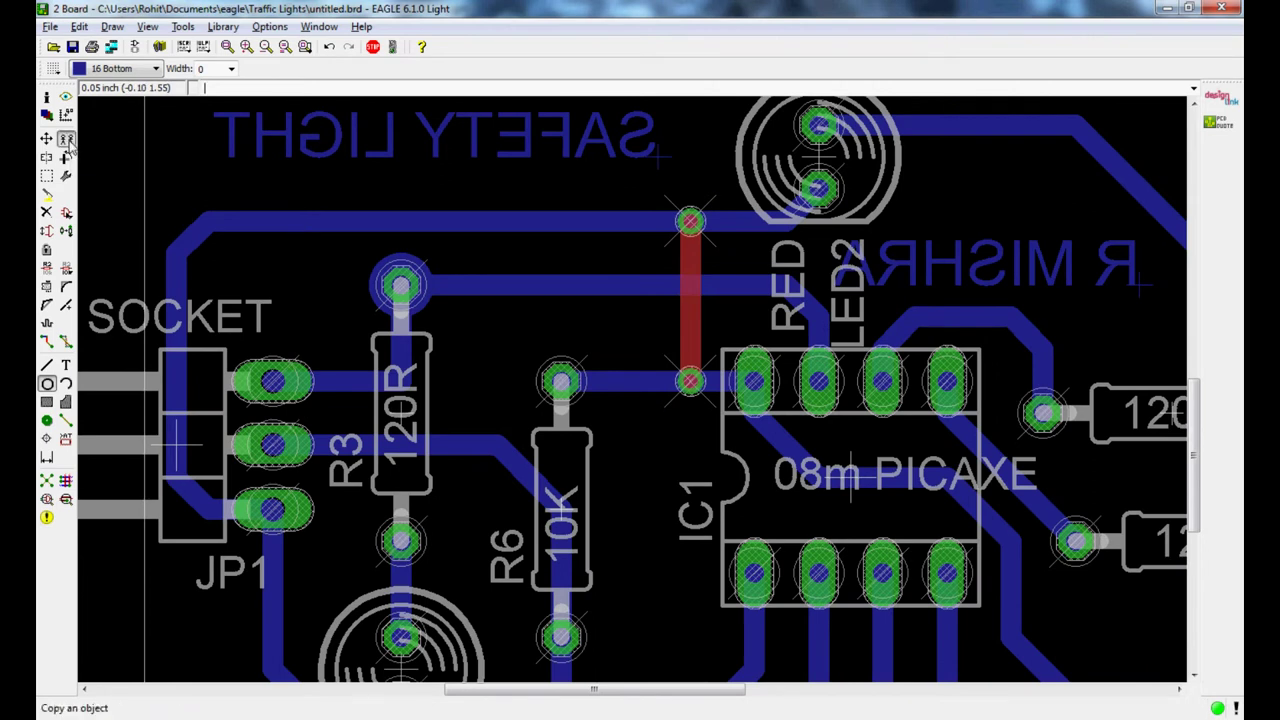
pyautogui.click(427, 313)
pyautogui.click(583, 403)
pyautogui.click(583, 403)
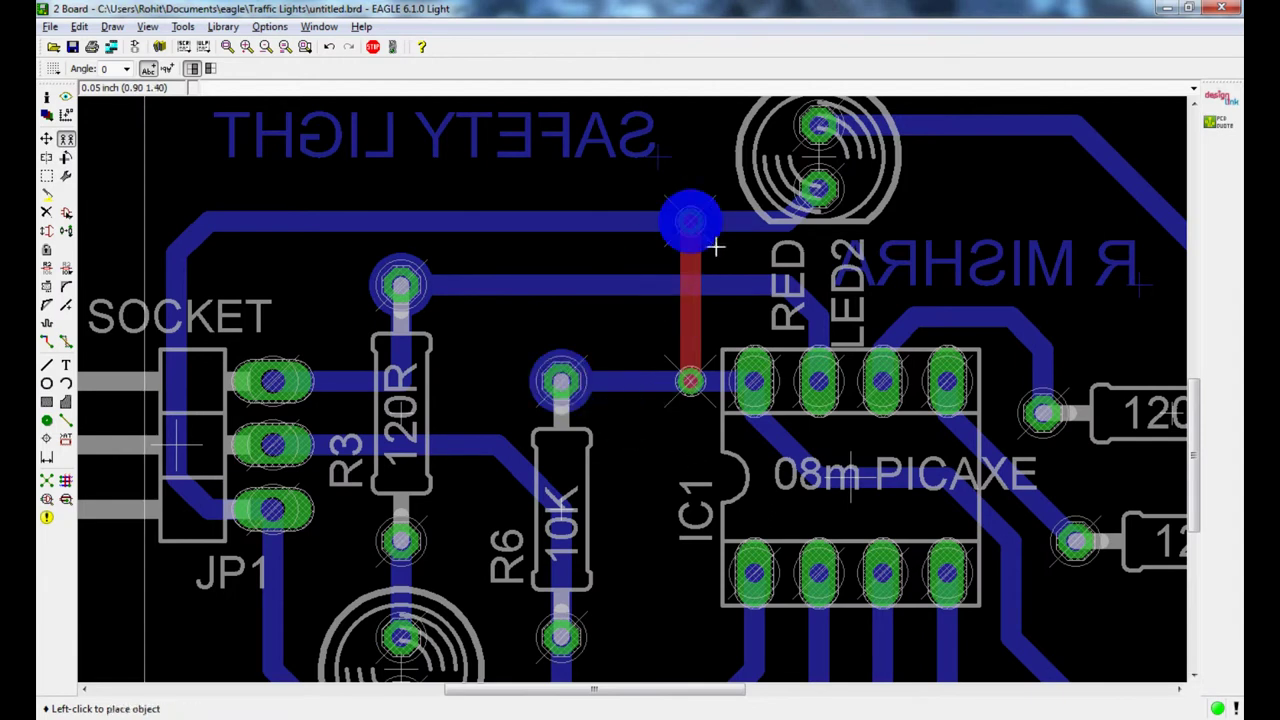
pyautogui.click(690, 220)
pyautogui.click(690, 381)
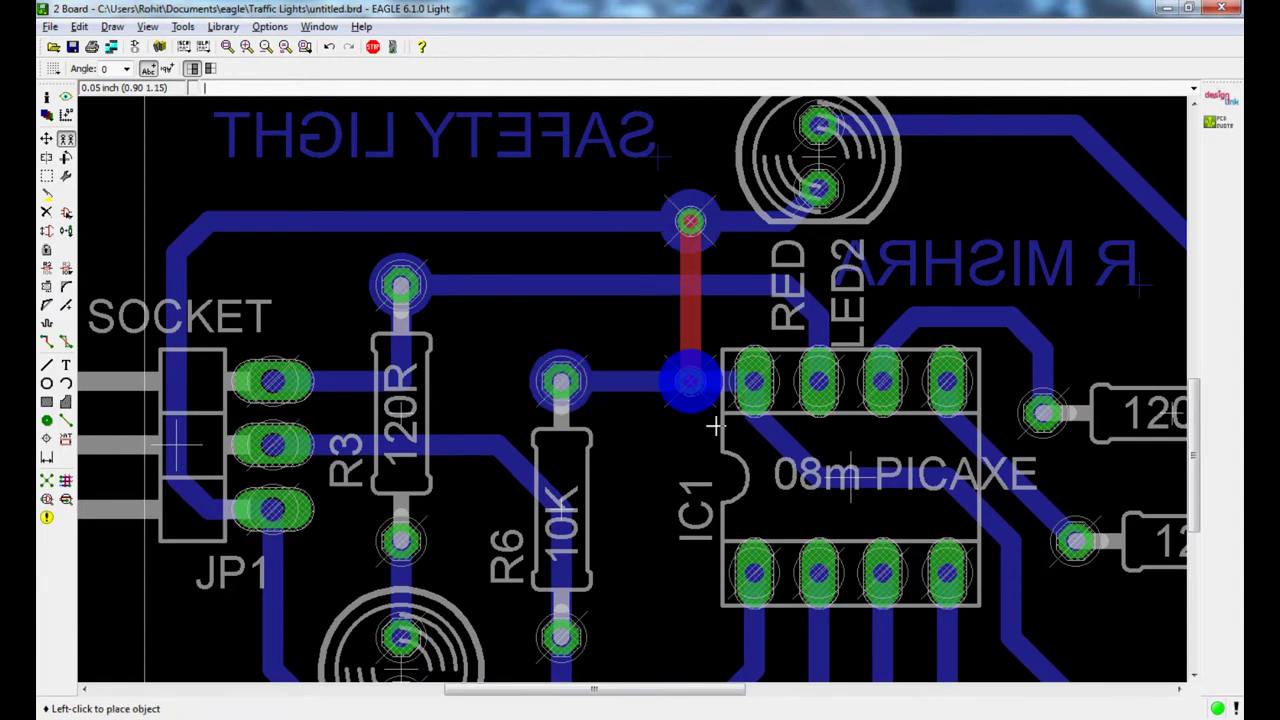
pyautogui.click(440, 560)
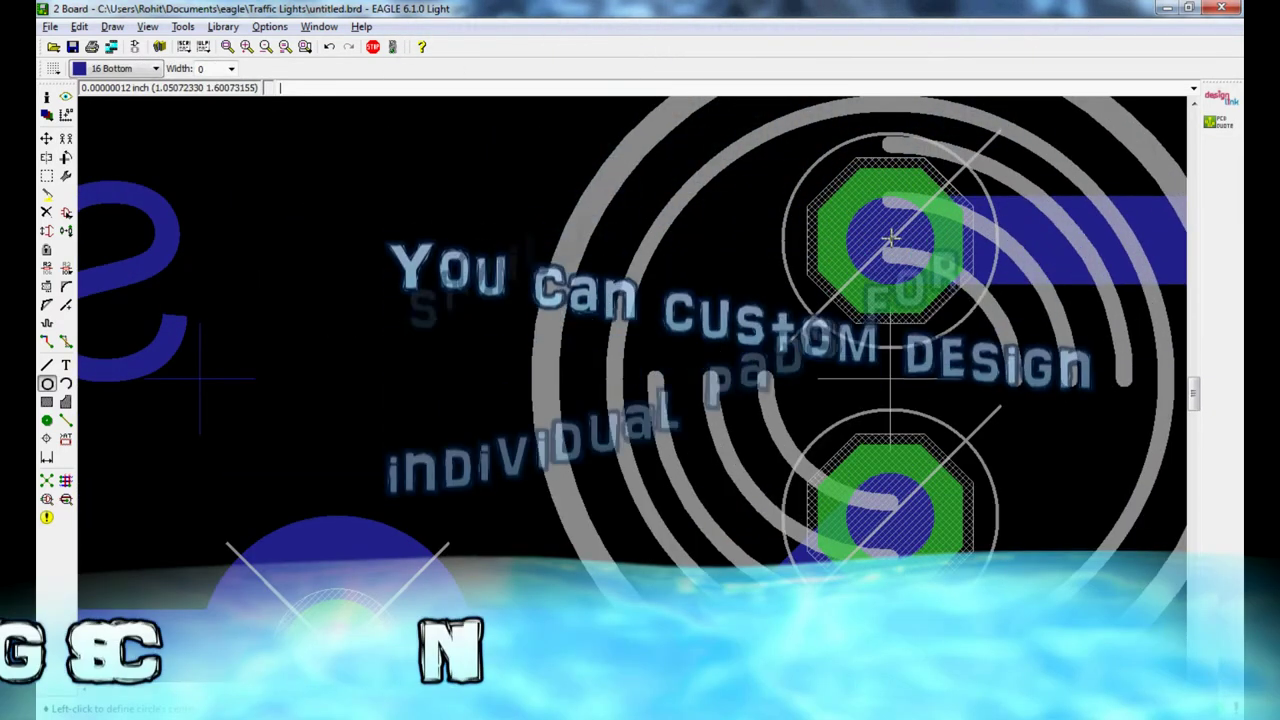
pyautogui.click(890, 237)
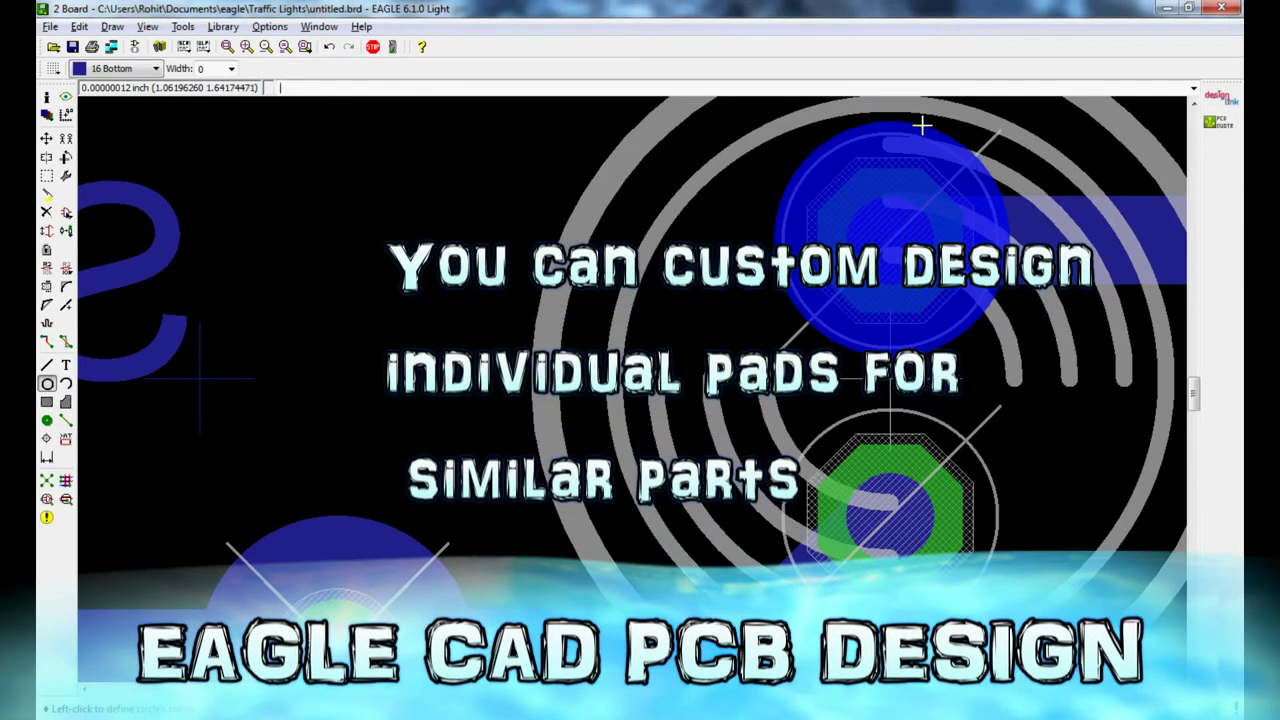
pyautogui.click(922, 125)
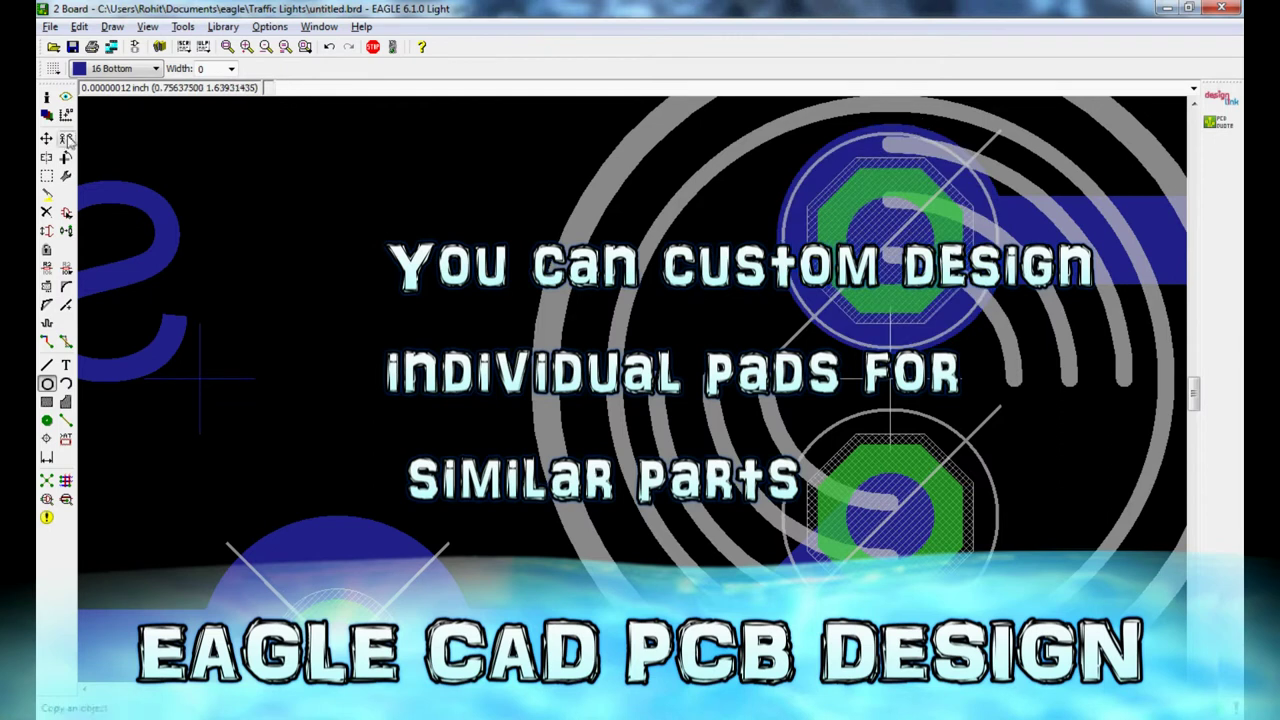
# - Switch the grid and alternate grid to Finest and draw a copper disc around a PICAXE pad
pyautogui.click(53, 68)
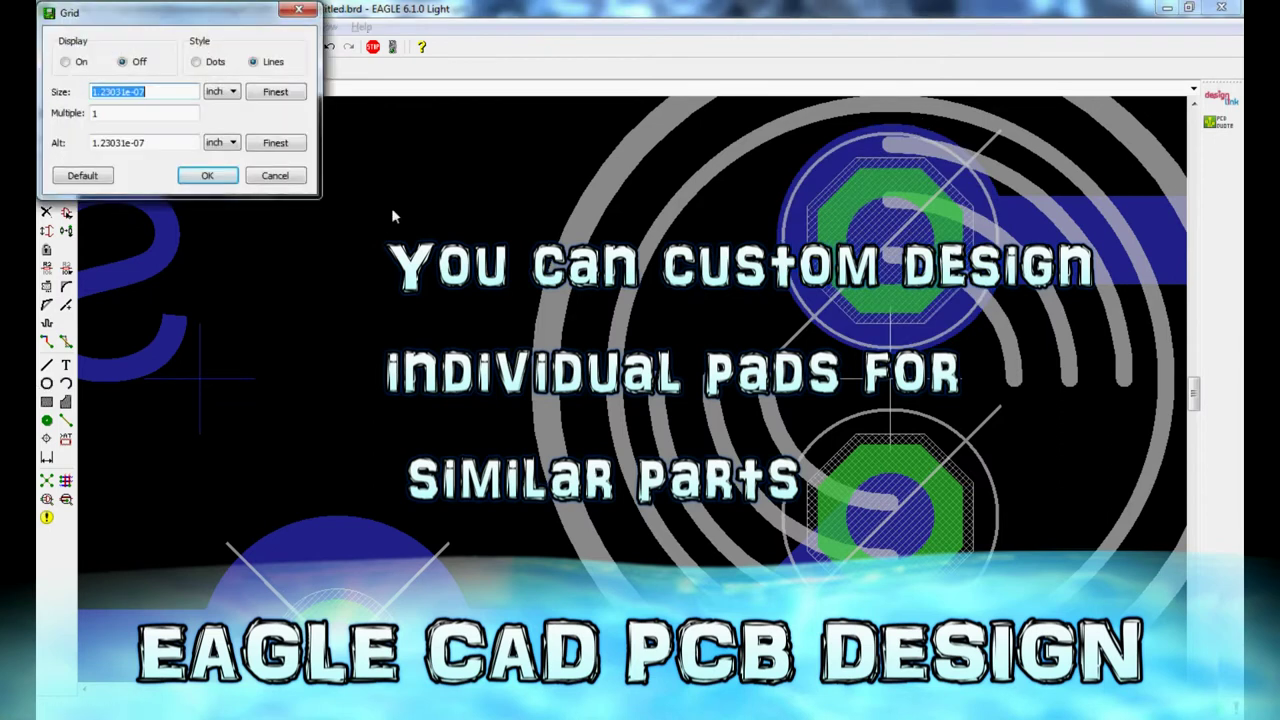
pyautogui.click(98, 178)
pyautogui.click(200, 176)
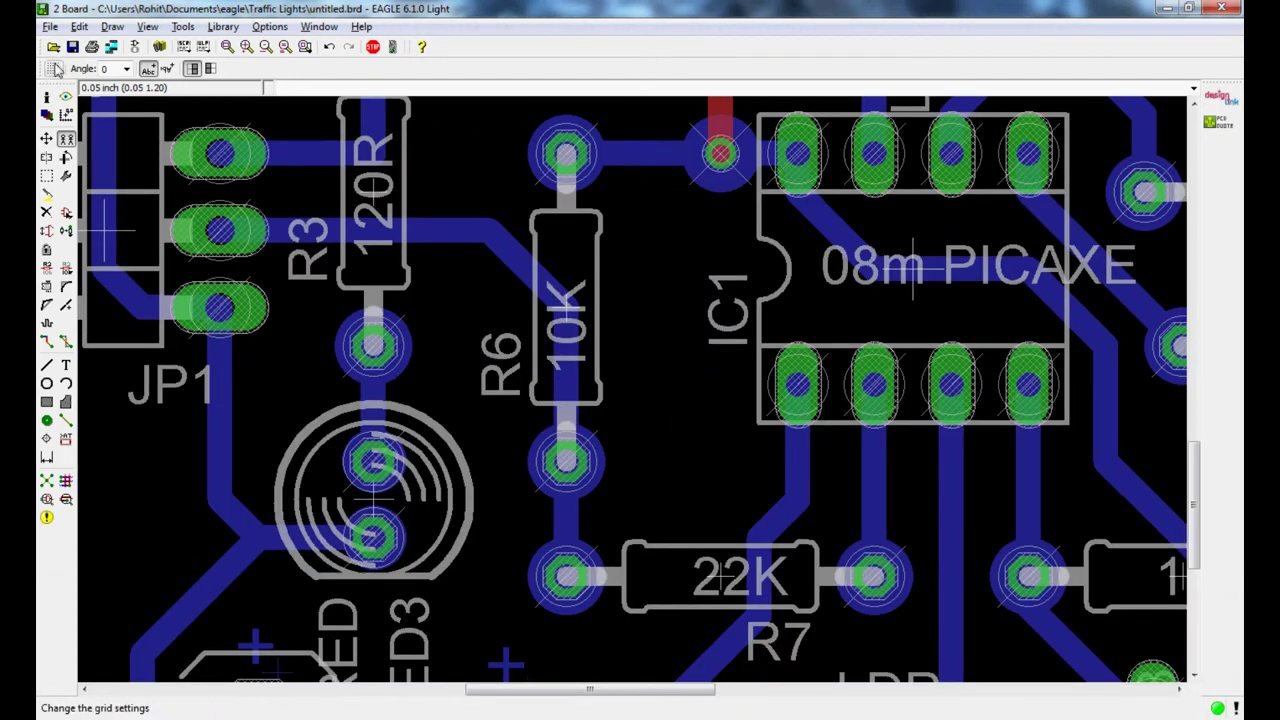
pyautogui.click(53, 68)
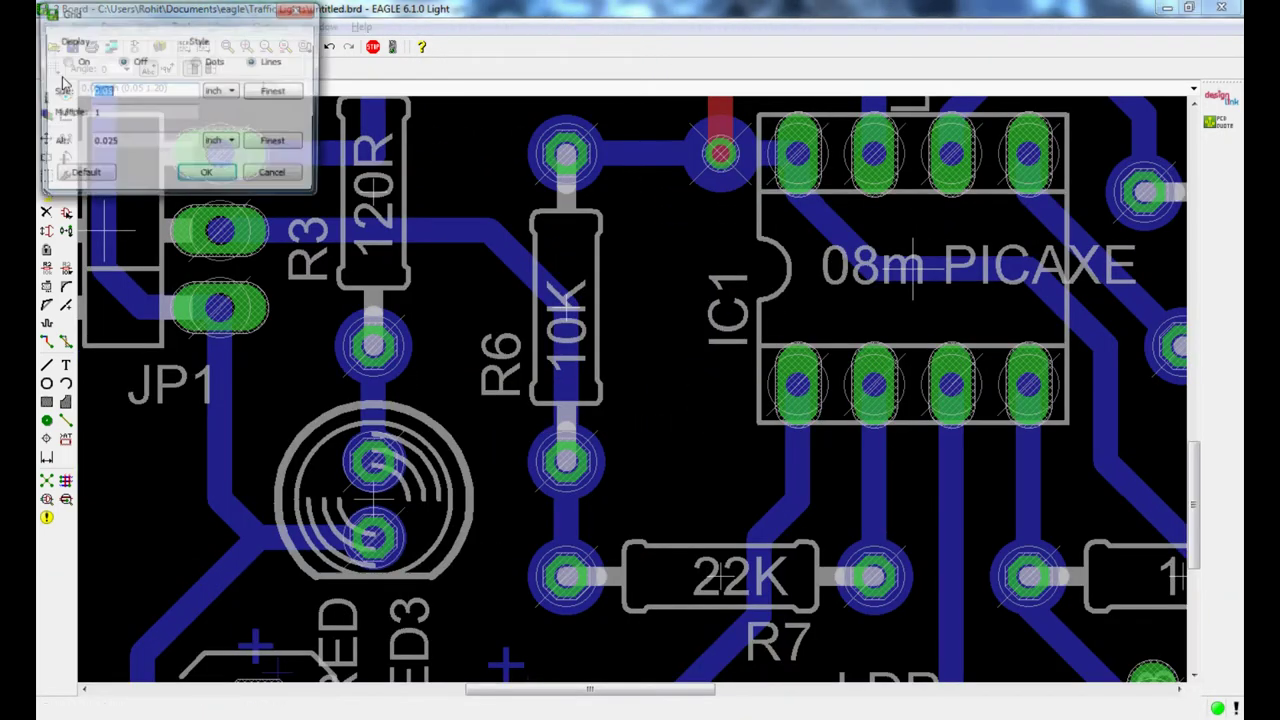
pyautogui.click(275, 91)
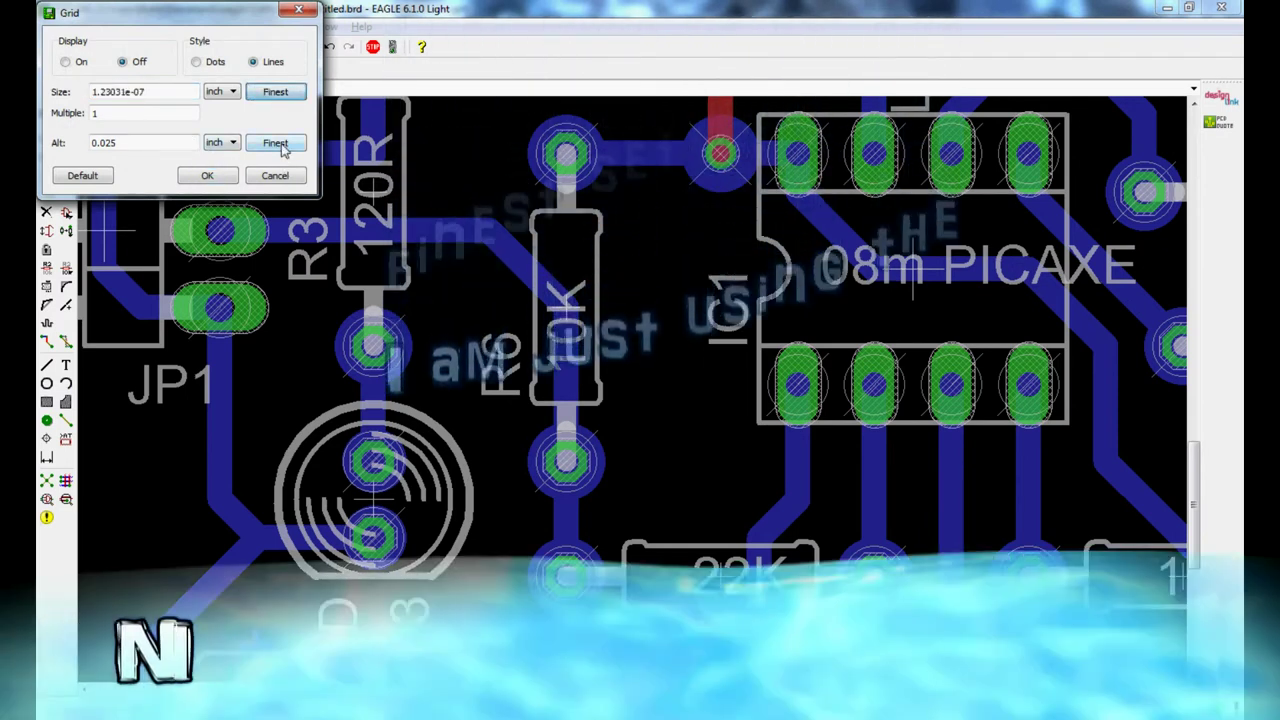
pyautogui.click(275, 143)
pyautogui.click(207, 175)
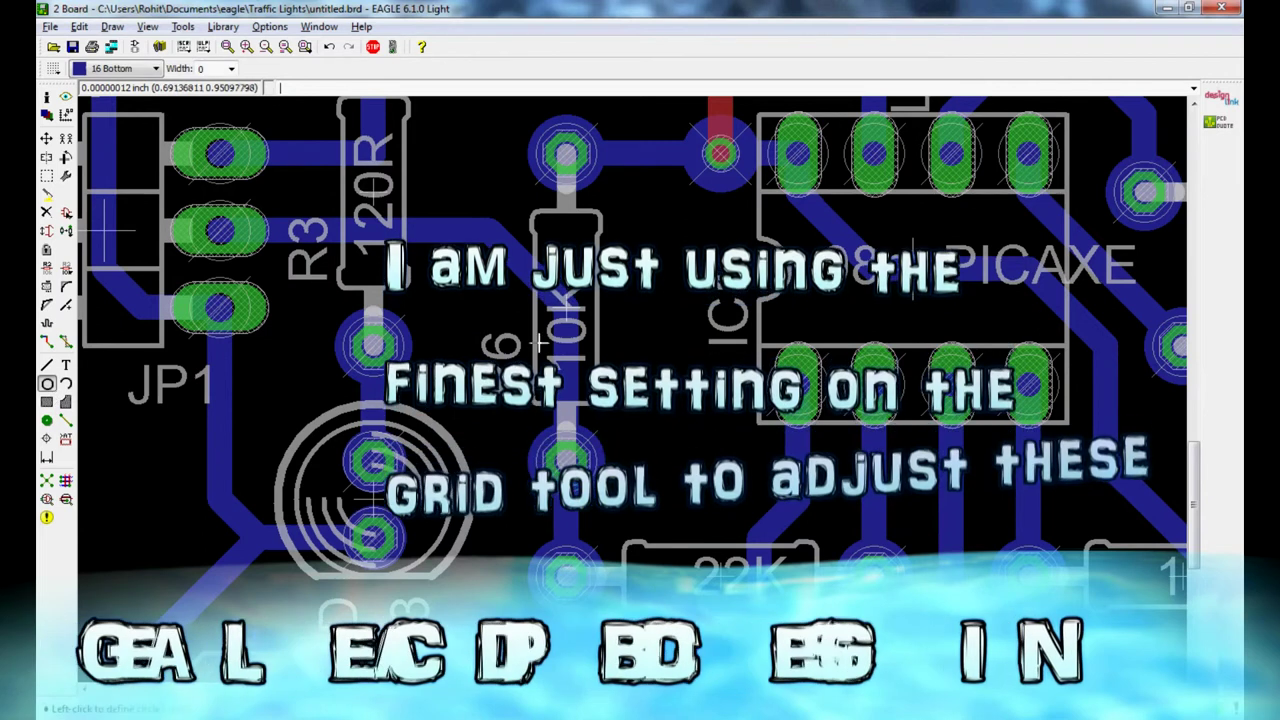
pyautogui.scroll(5, 756, 364)
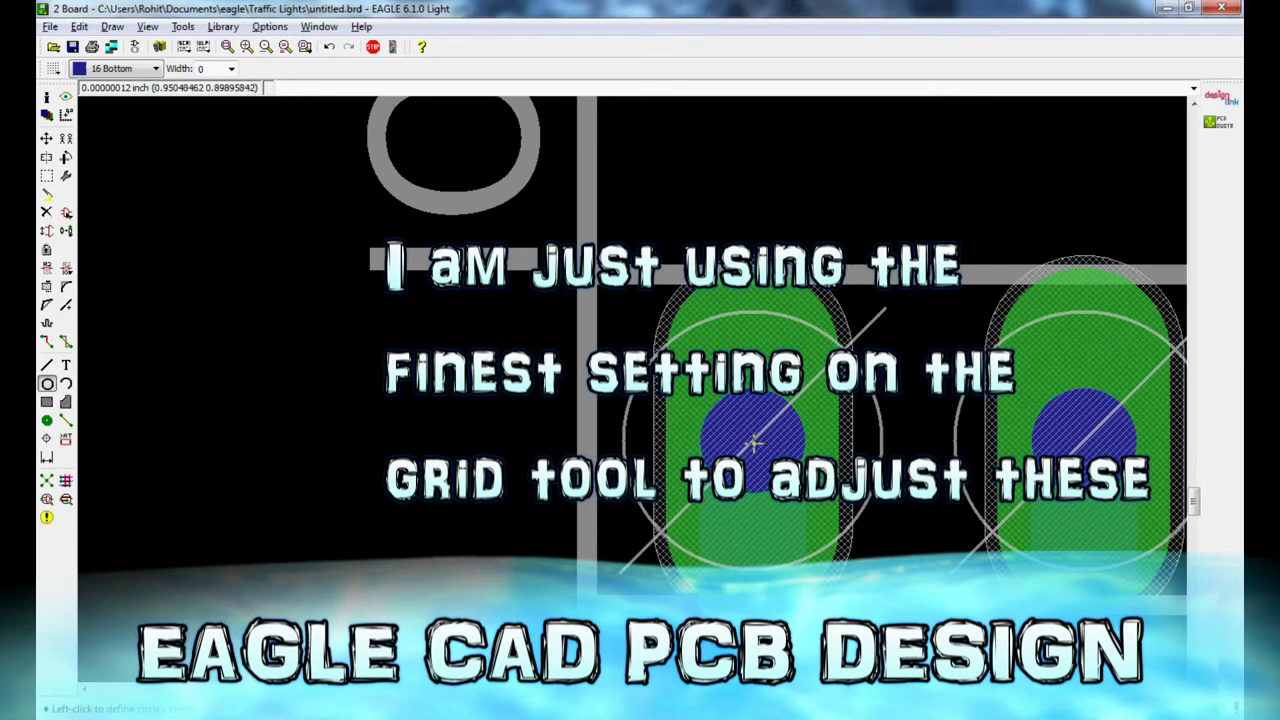
pyautogui.click(751, 440)
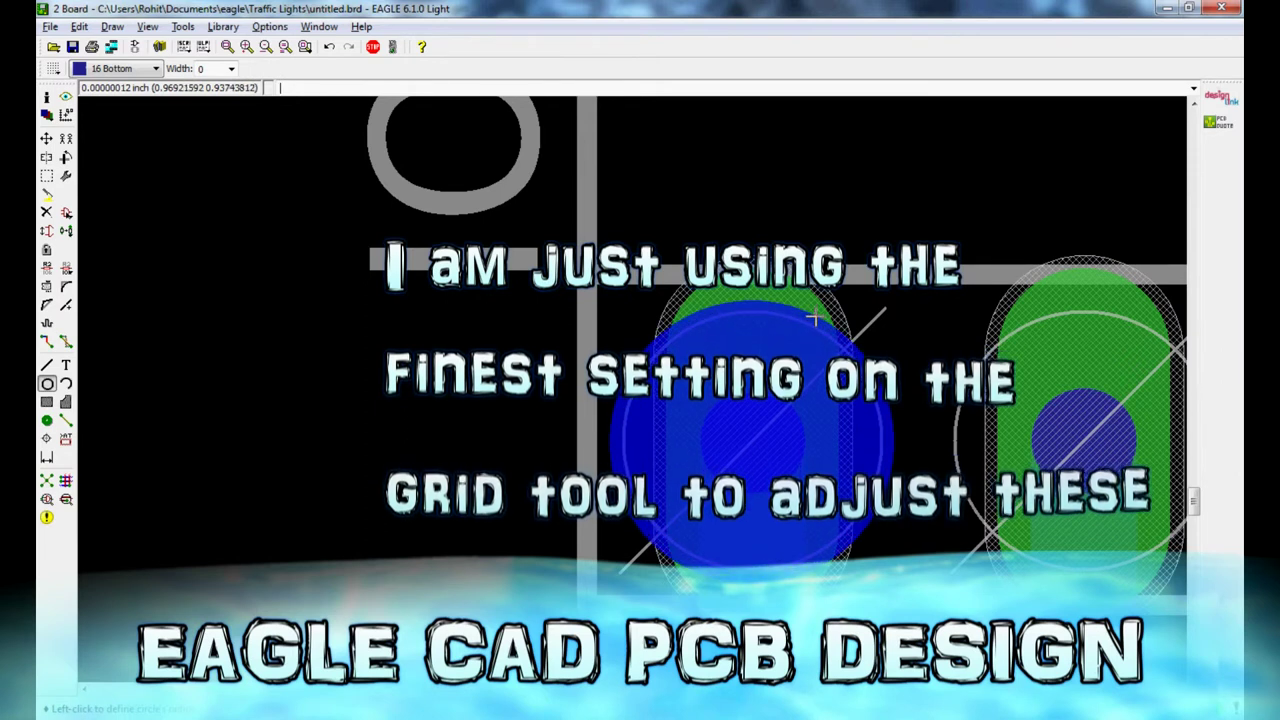
pyautogui.click(815, 318)
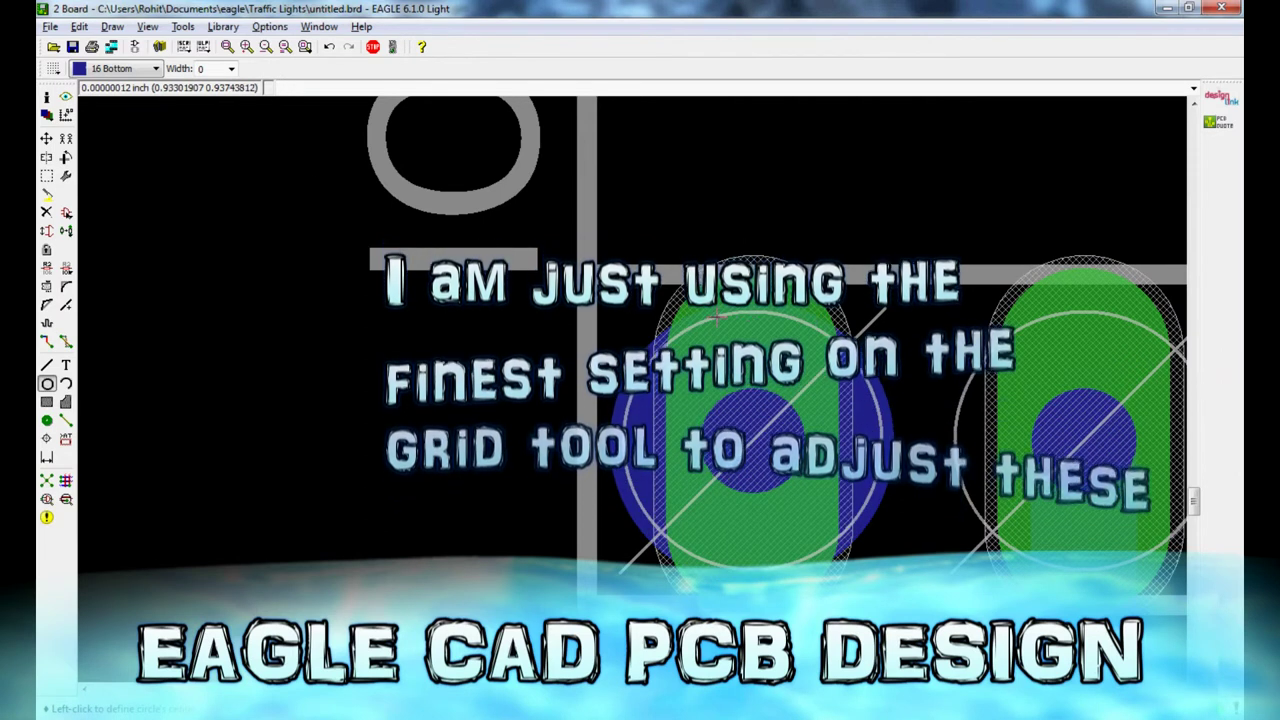
# - Restore the default 0.05-inch grid with its 0.025-inch alternate
pyautogui.click(66, 138)
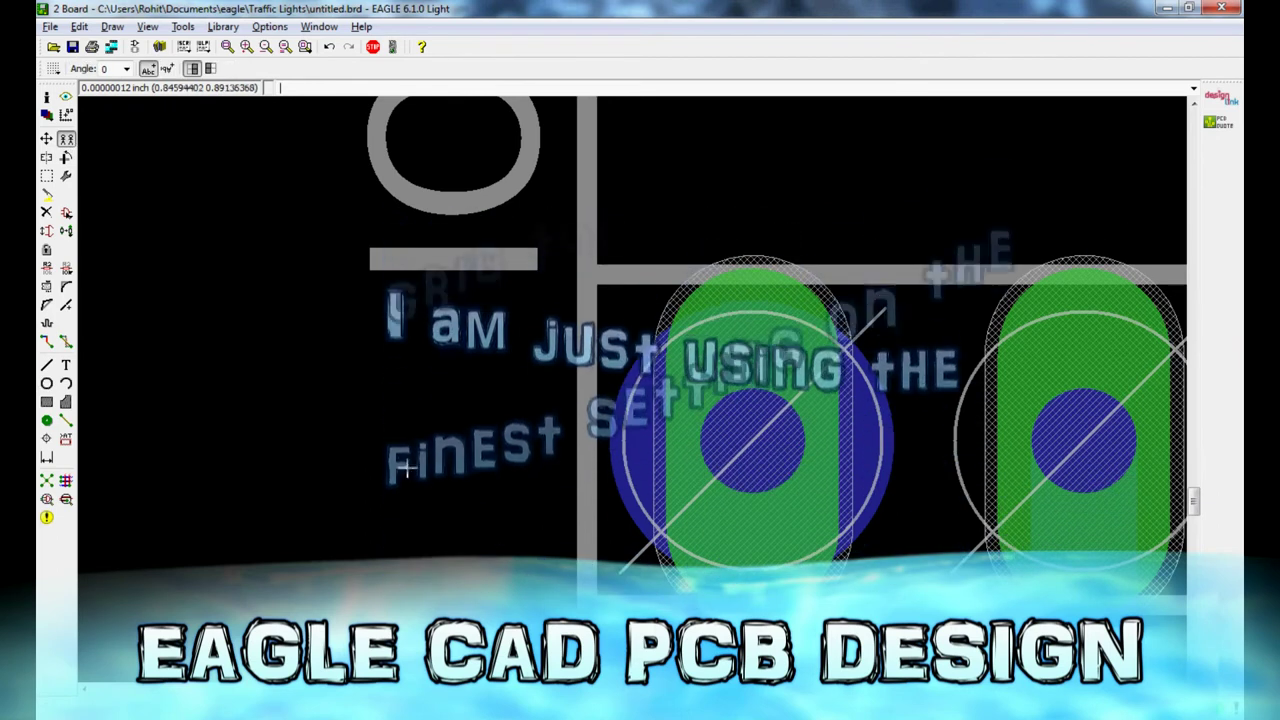
pyautogui.click(53, 68)
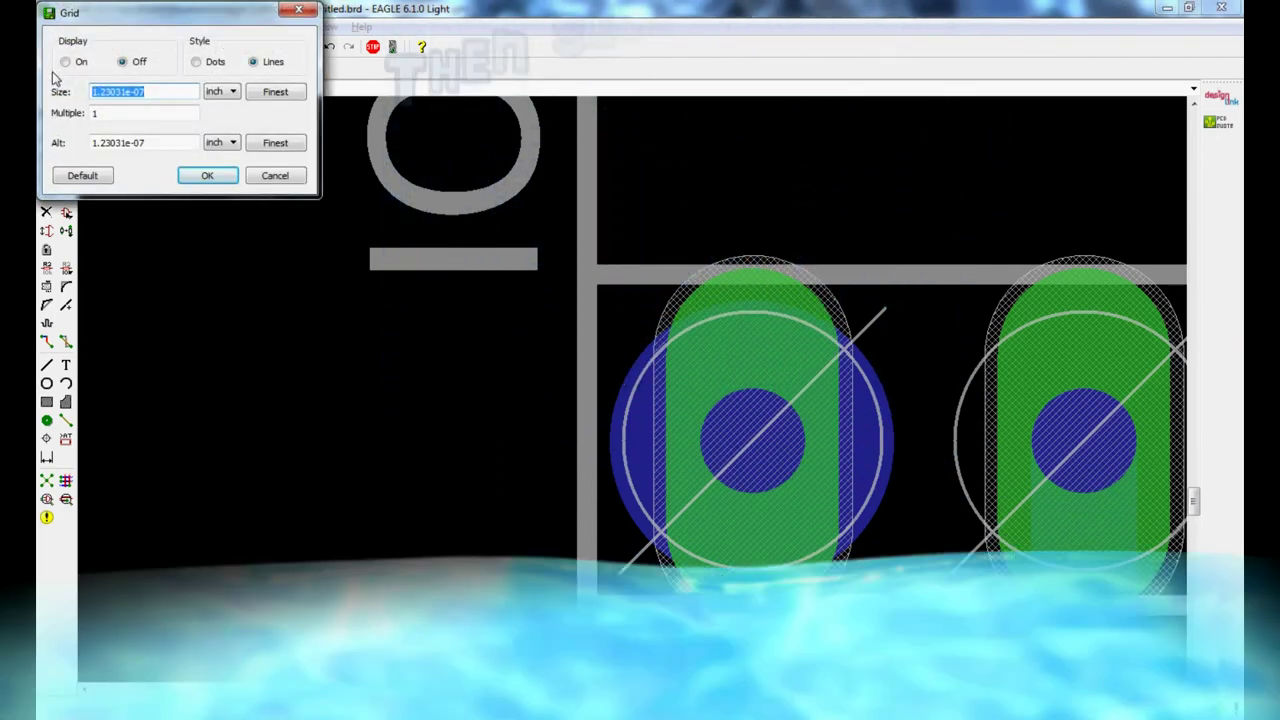
pyautogui.click(72, 176)
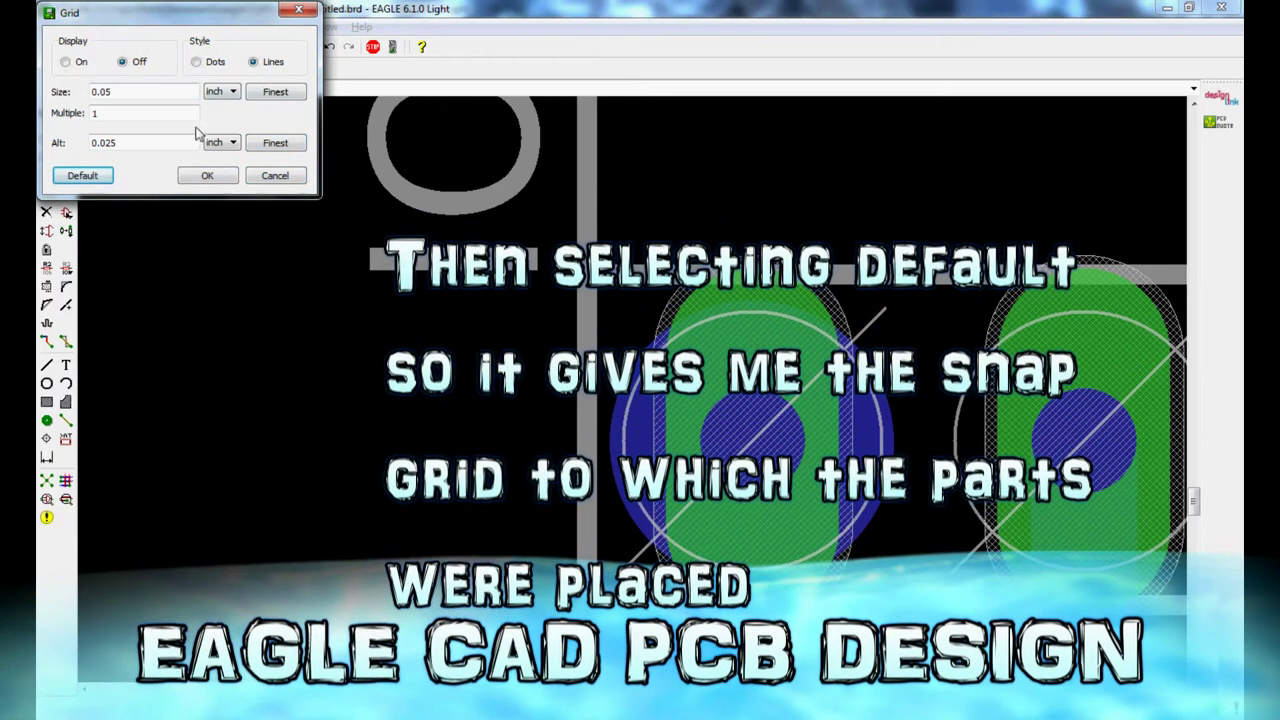
pyautogui.click(207, 176)
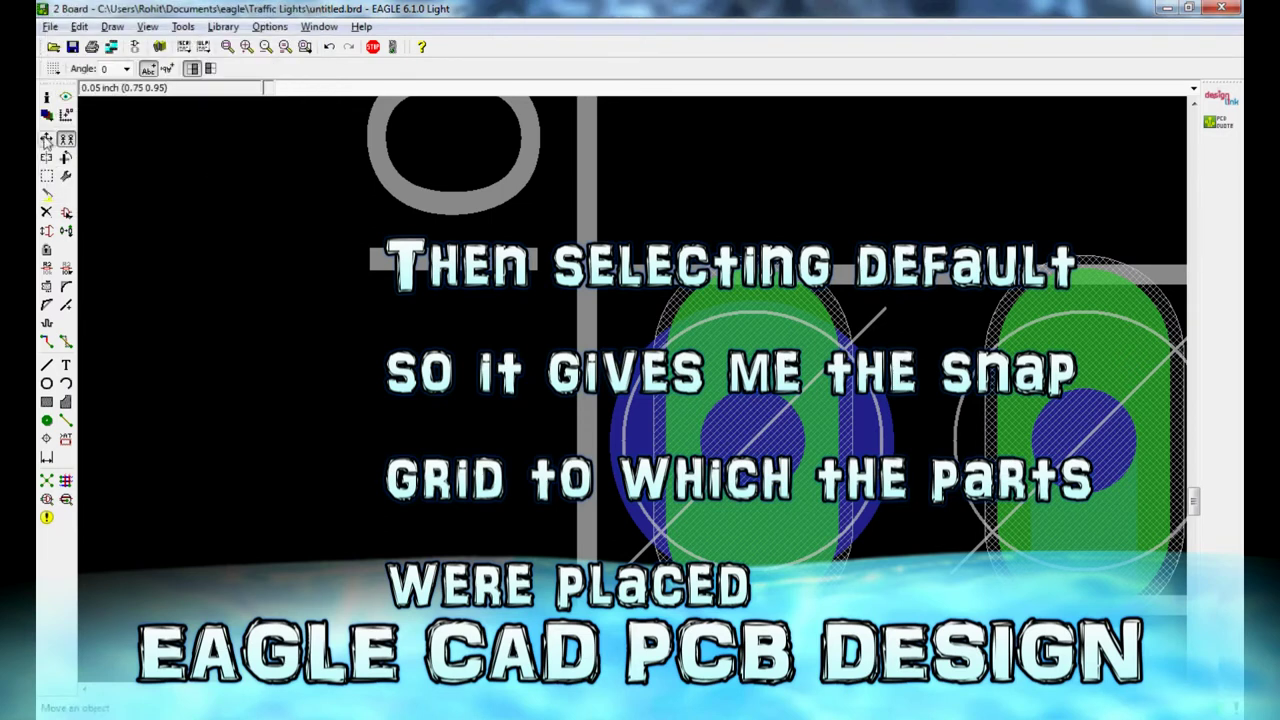
pyautogui.click(65, 139)
pyautogui.scroll(-4, 873, 421)
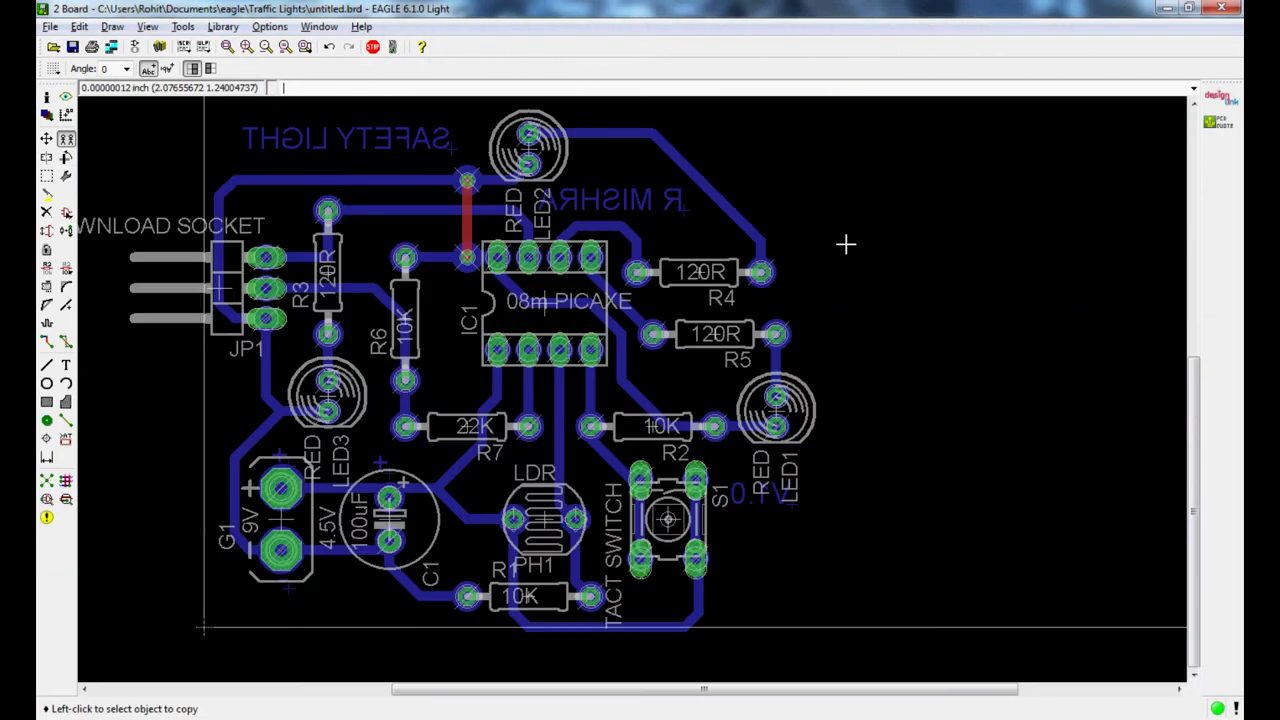
# - Draw a 0.032-wide wire frame from the board's top-left corner to the bottom-right and back
pyautogui.scroll(-2, 846, 244)
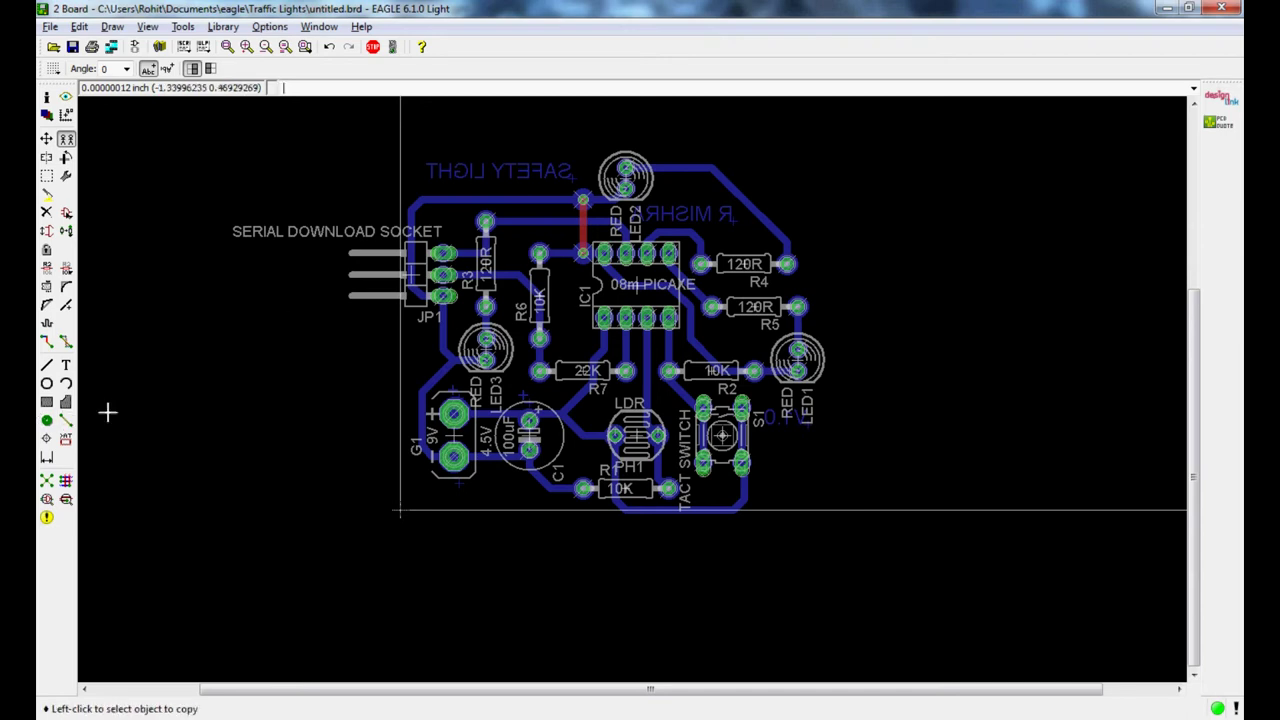
pyautogui.click(47, 365)
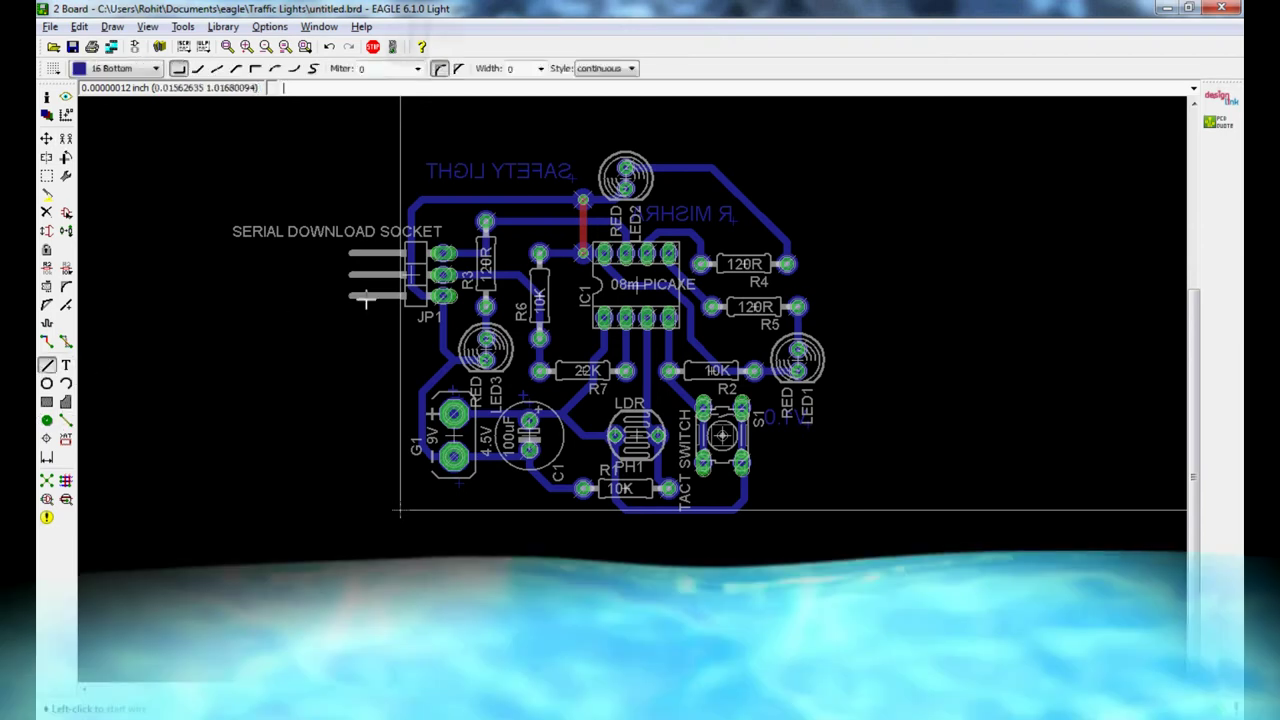
pyautogui.click(540, 68)
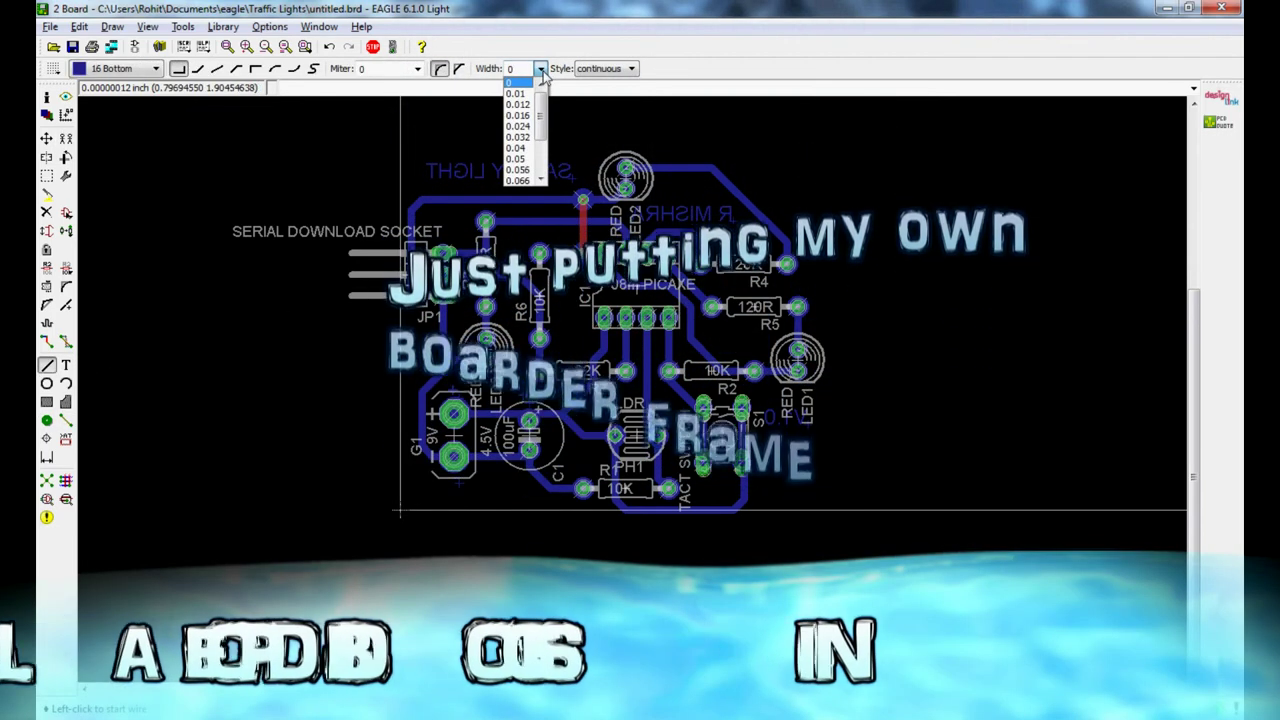
pyautogui.click(517, 137)
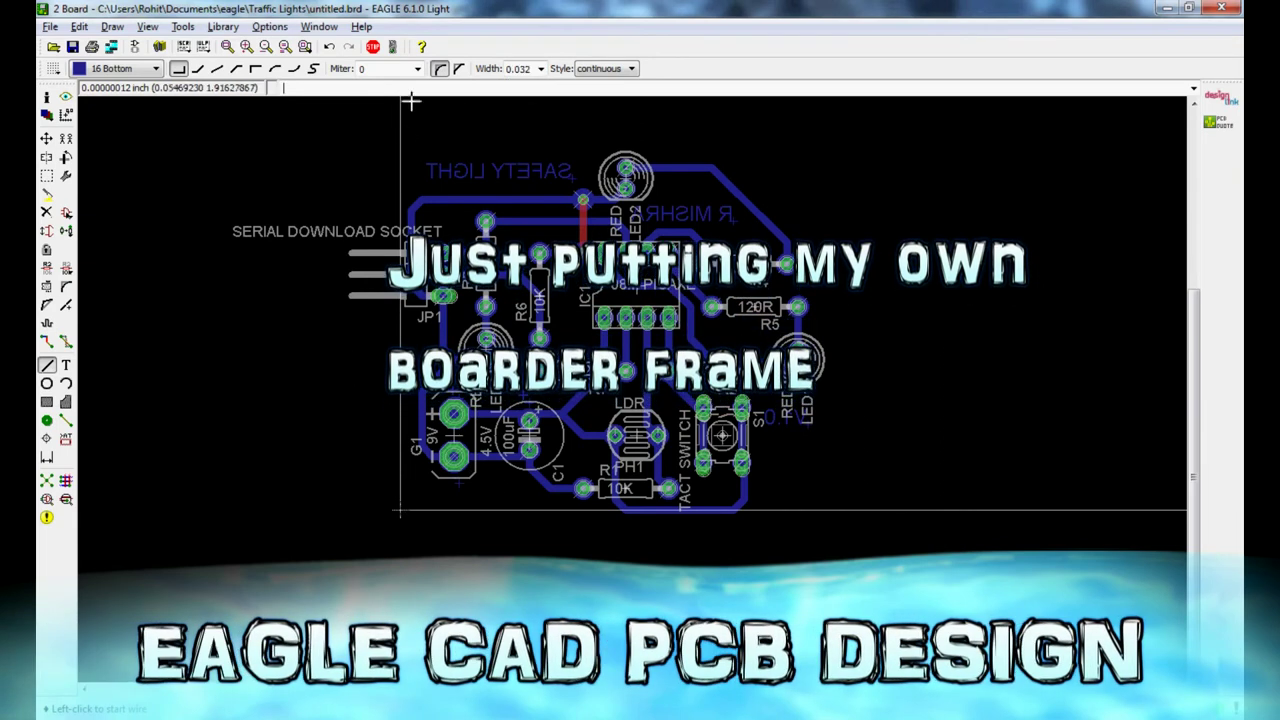
pyautogui.click(400, 141)
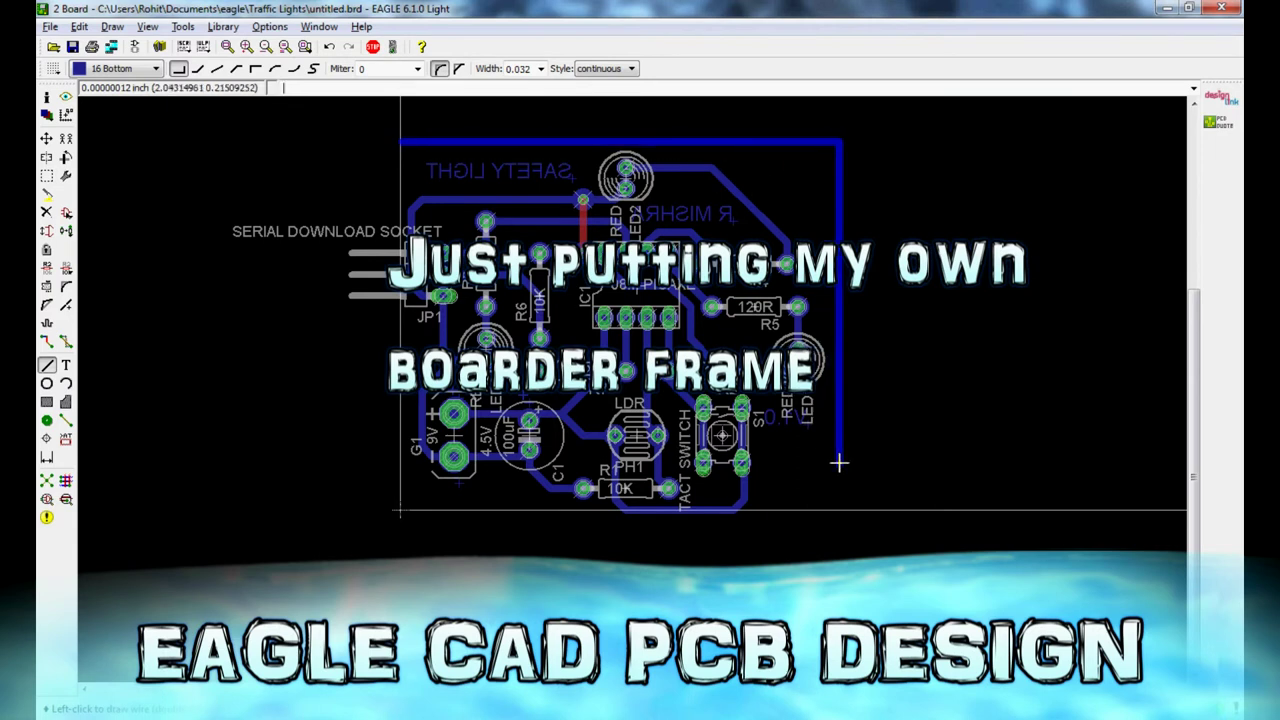
pyautogui.click(834, 515)
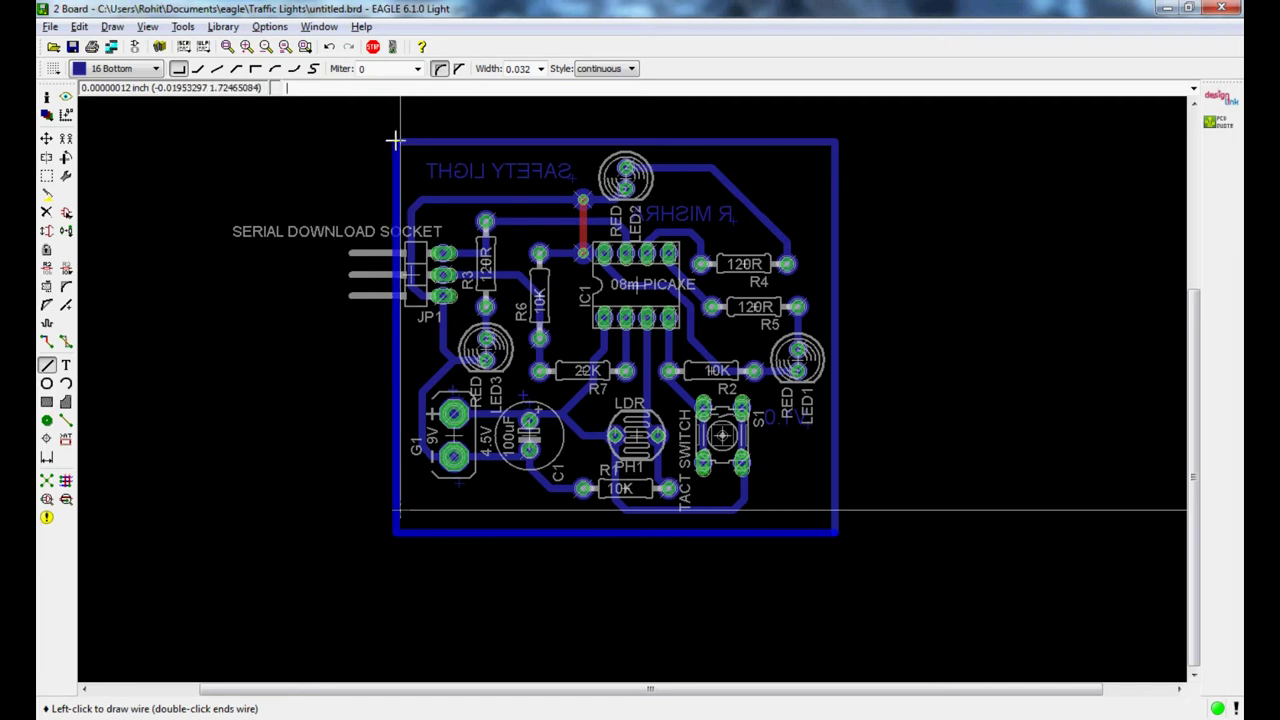
pyautogui.click(407, 142)
pyautogui.doubleClick(460, 149)
pyautogui.scroll(-2, 600, 232)
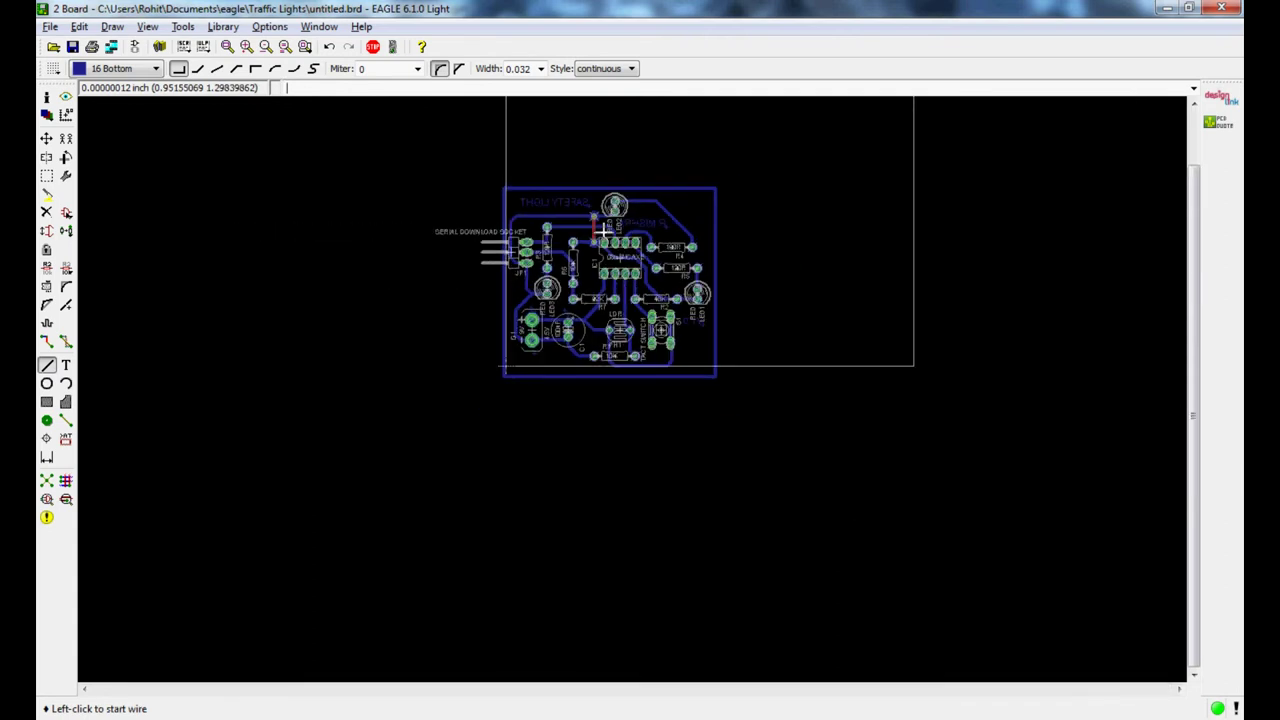
pyautogui.scroll(1, 600, 232)
pyautogui.scroll(-2, 600, 232)
pyautogui.scroll(3, 612, 256)
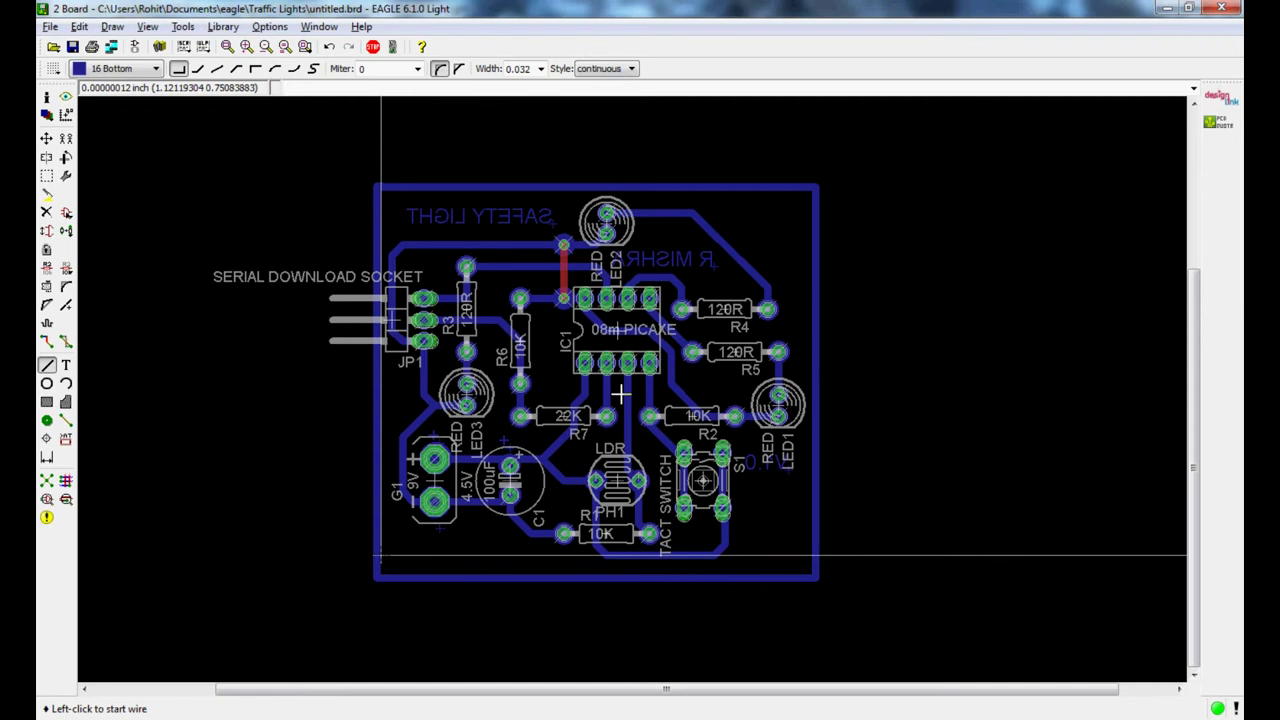
# - Hide all layers except Bottom, Pads and Vias
pyautogui.click(46, 116)
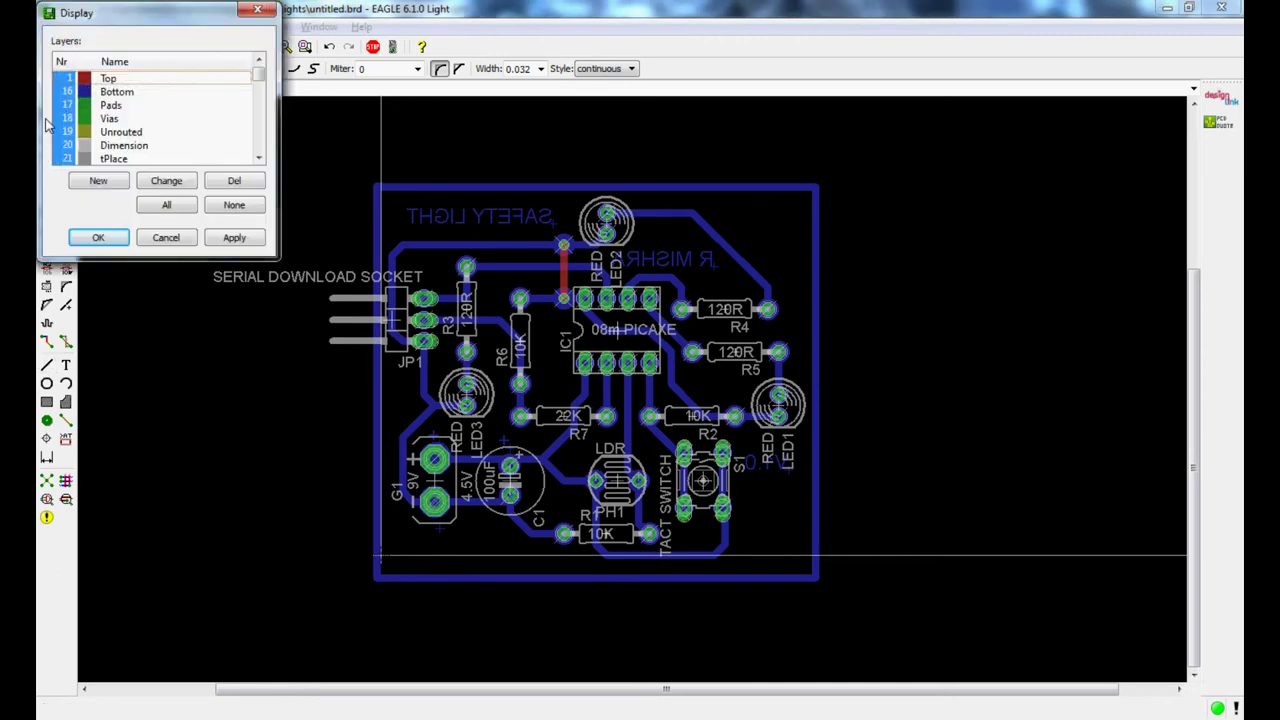
pyautogui.click(230, 208)
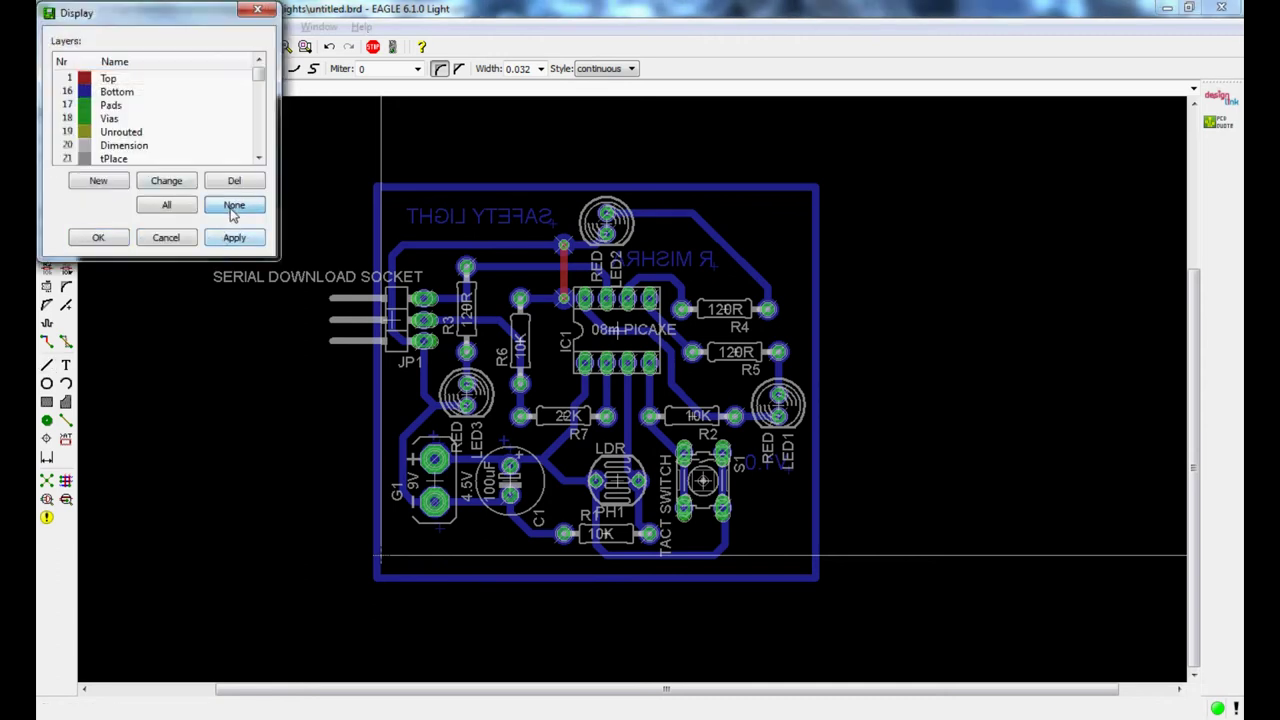
pyautogui.click(69, 92)
pyautogui.click(68, 108)
pyautogui.click(69, 119)
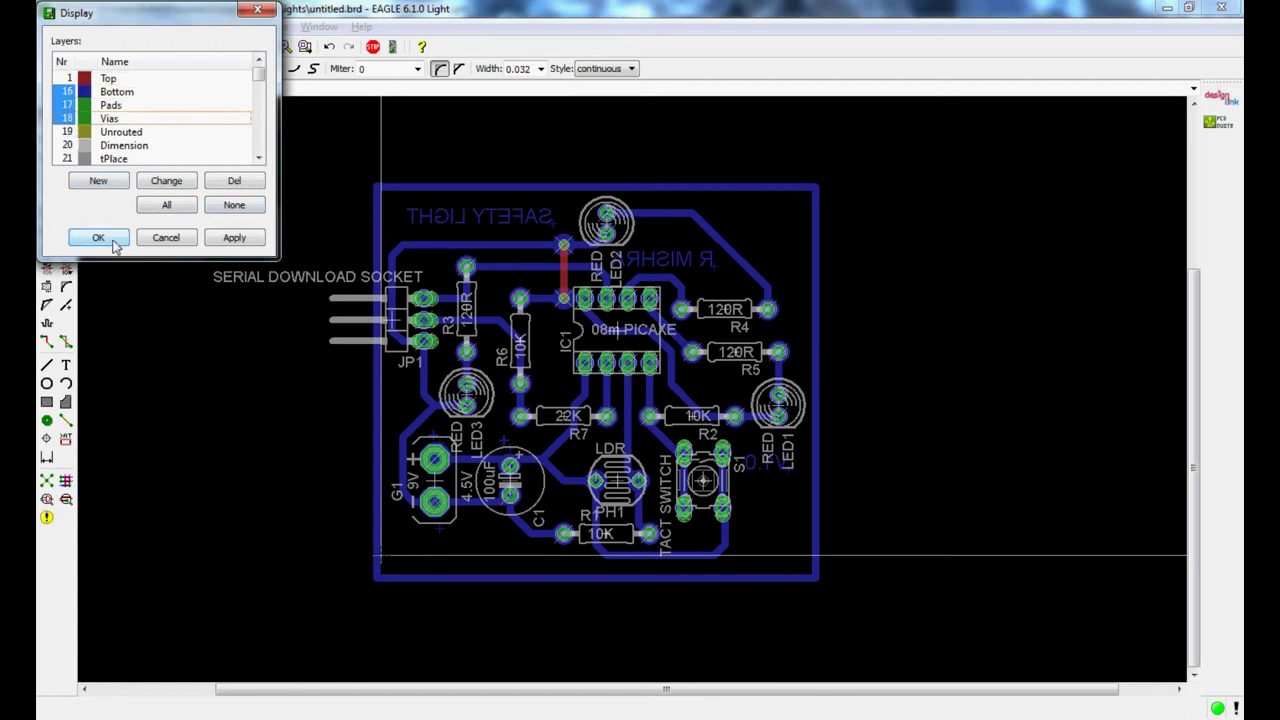
pyautogui.click(113, 242)
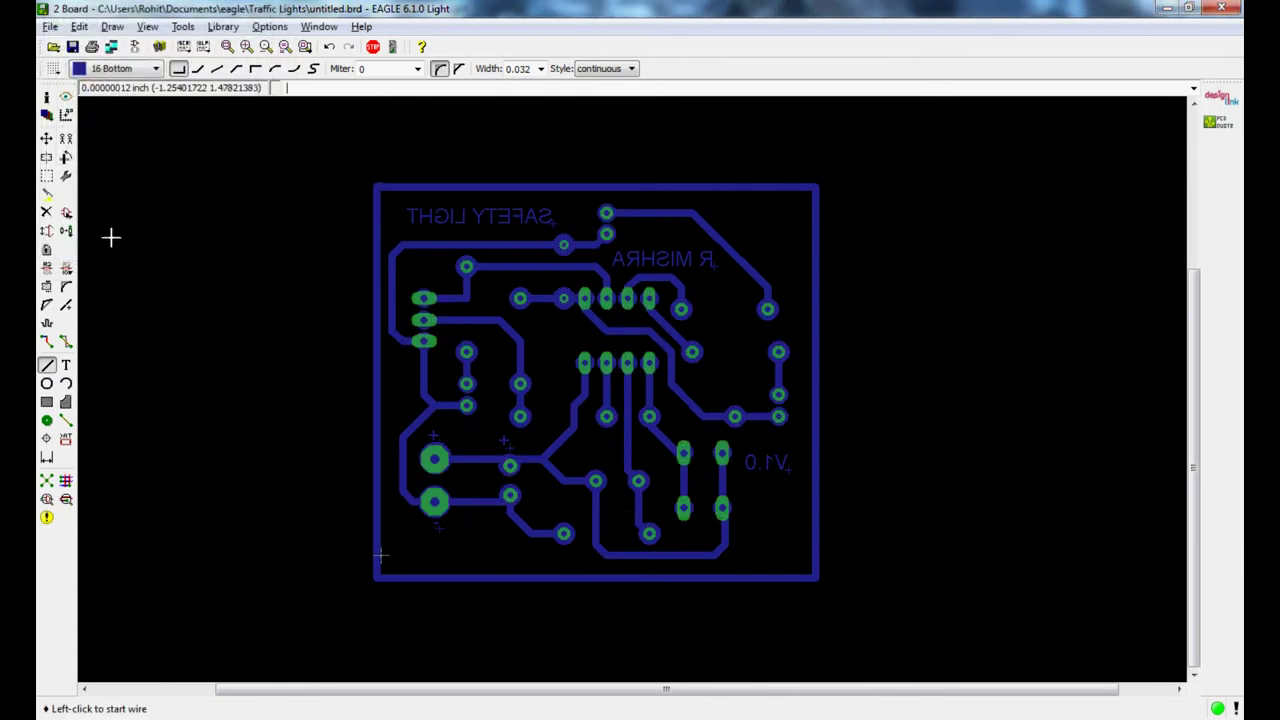
pyautogui.scroll(-2, 566, 255)
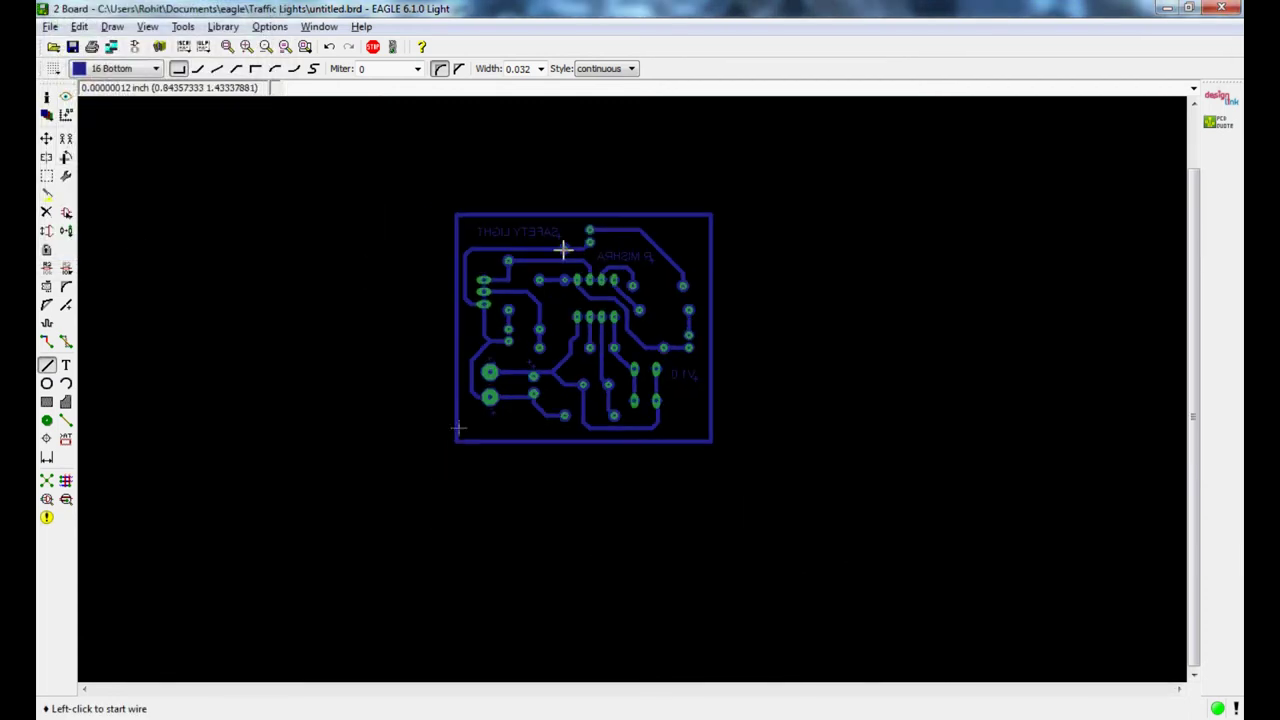
pyautogui.scroll(1, 599, 432)
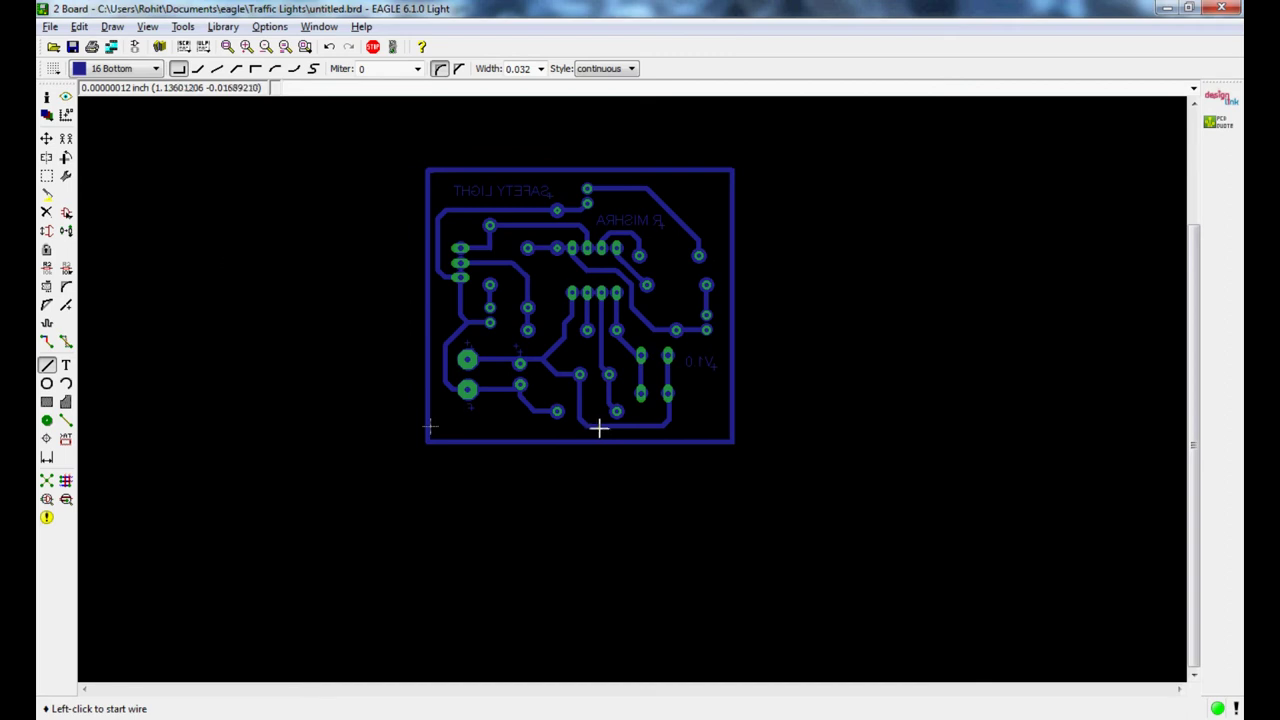
# - Box-select the whole board as a group, then dismiss the context menu unused
pyautogui.click(47, 177)
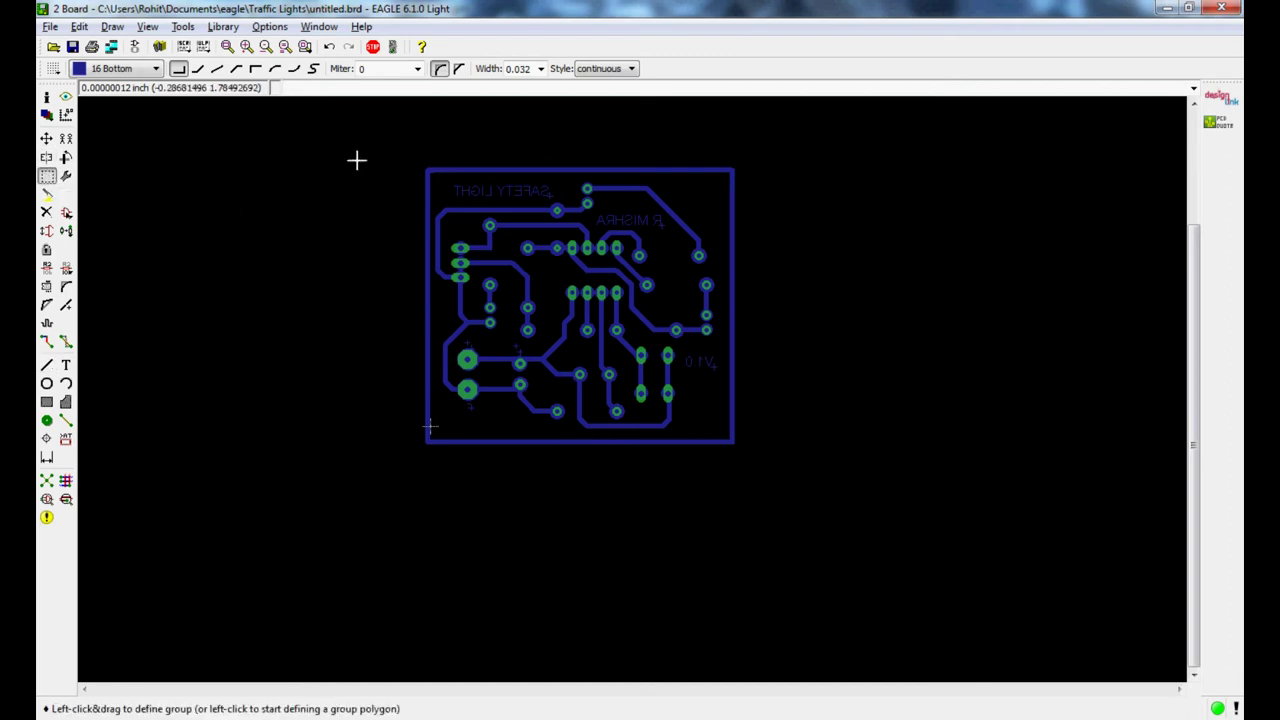
pyautogui.moveTo(409, 151)
pyautogui.mouseDown()
pyautogui.moveTo(454, 494)
pyautogui.moveTo(686, 506)
pyautogui.moveTo(752, 489)
pyautogui.mouseUp()
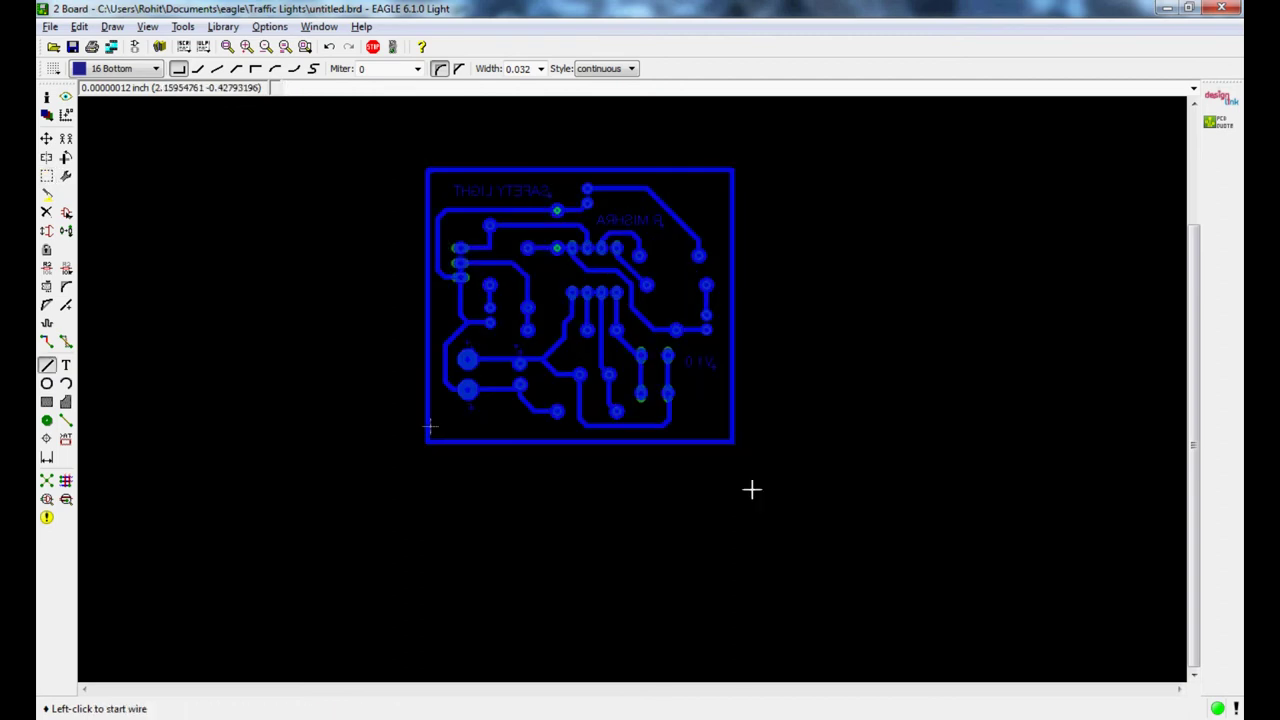
pyautogui.rightClick(577, 388)
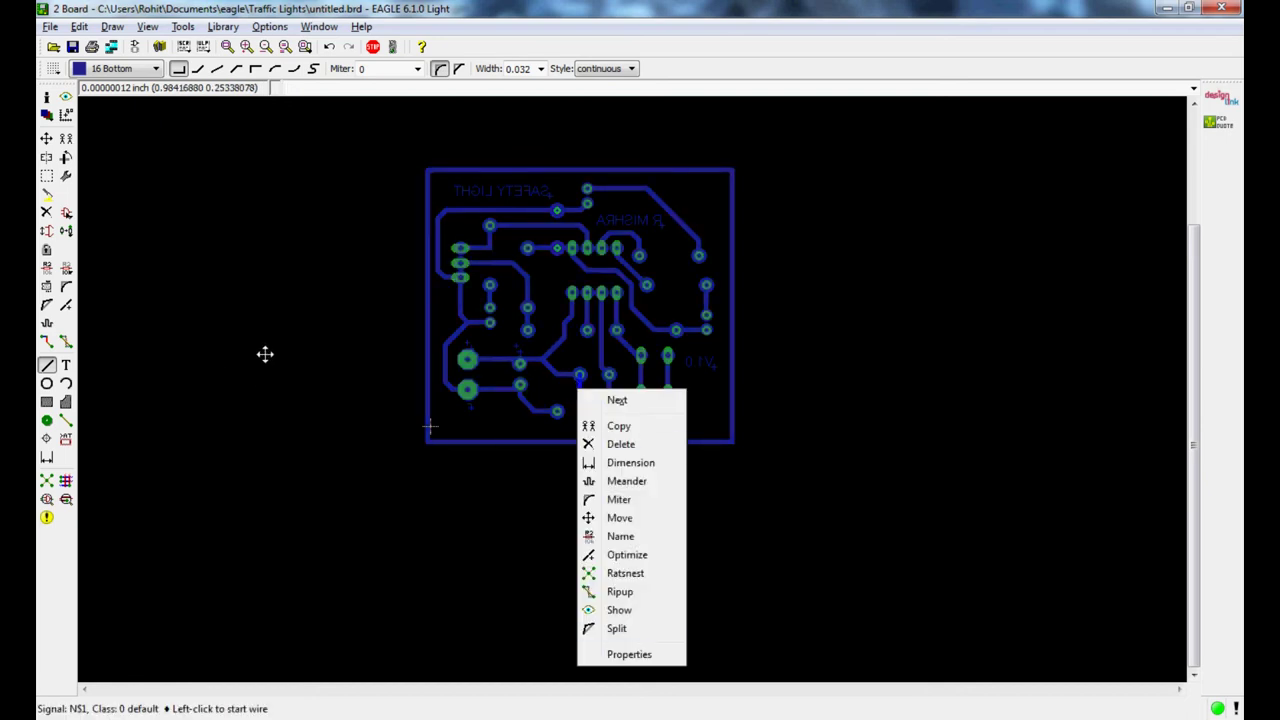
pyautogui.click(807, 470)
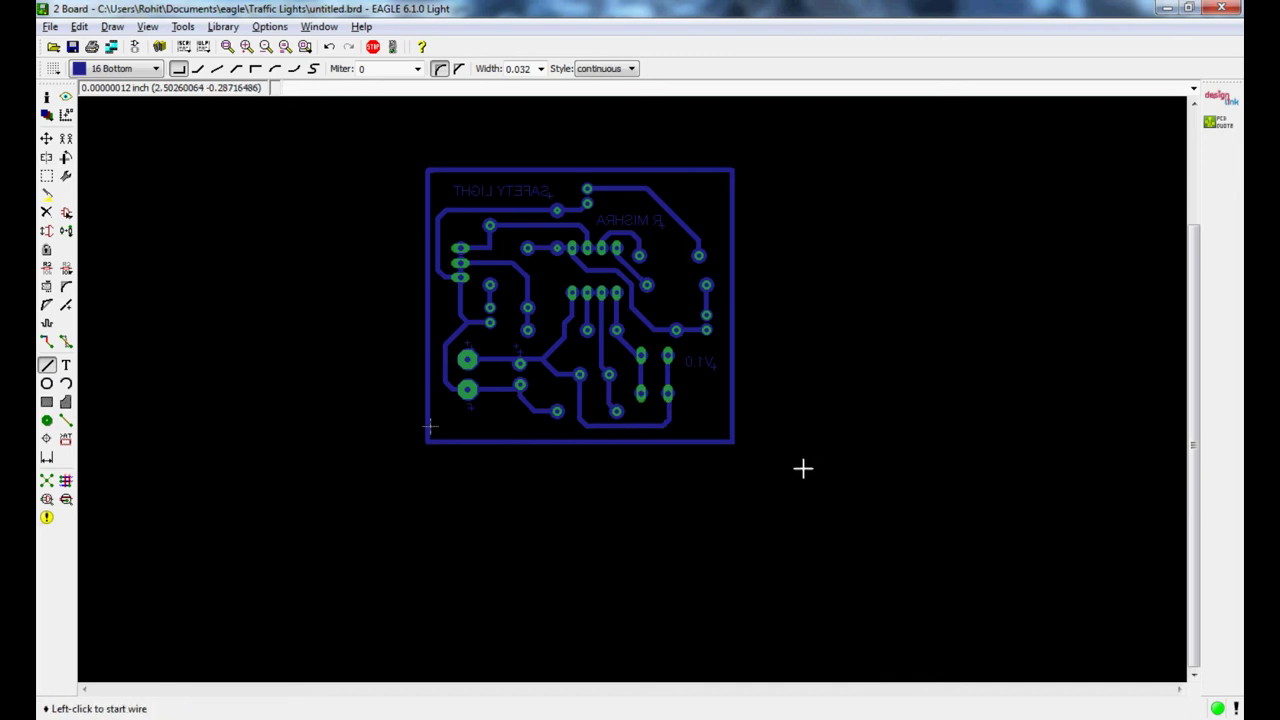
# - Regroup the framed board, copy the group and place the copy right of the original
pyautogui.click(47, 178)
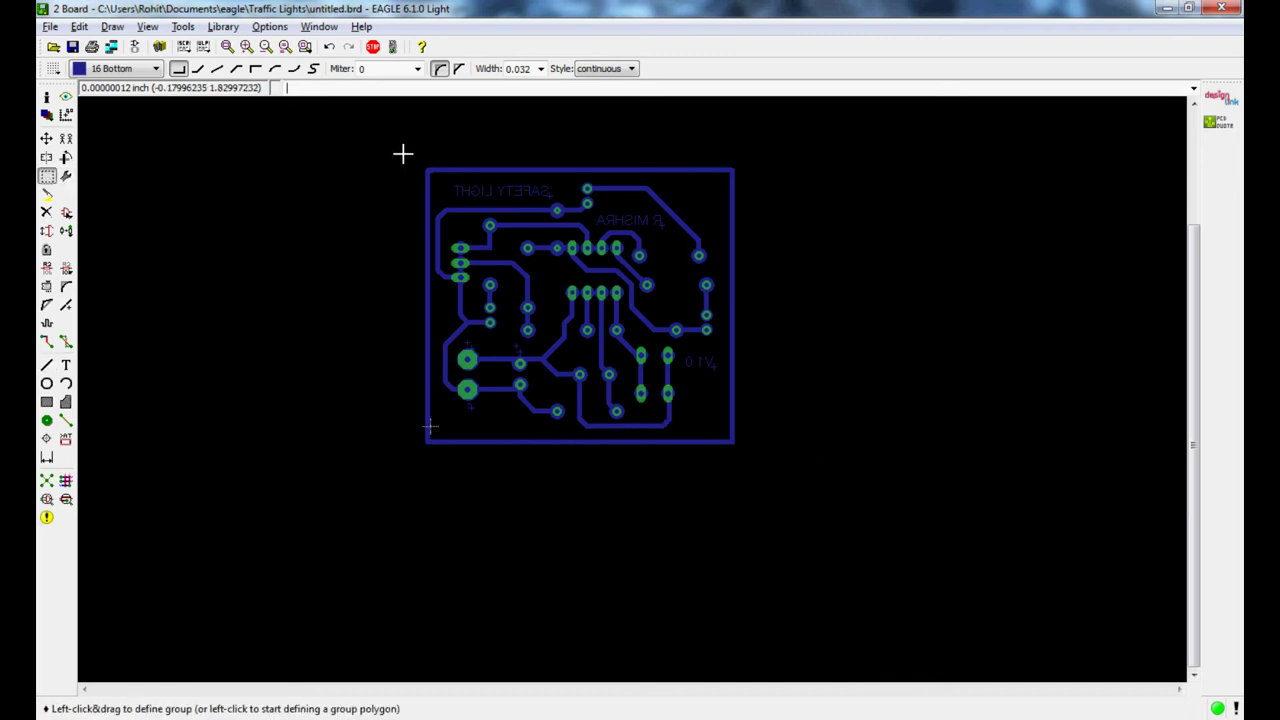
pyautogui.moveTo(403, 153); pyautogui.dragTo(783, 476)
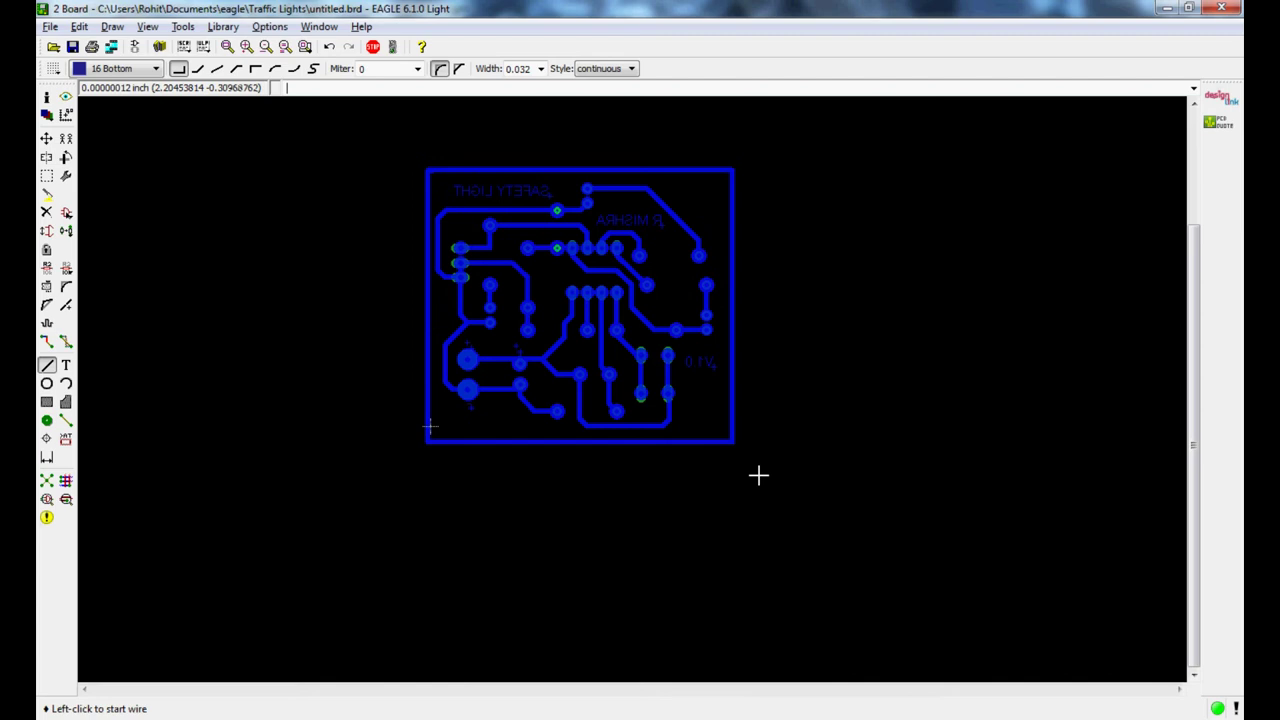
pyautogui.click(66, 140)
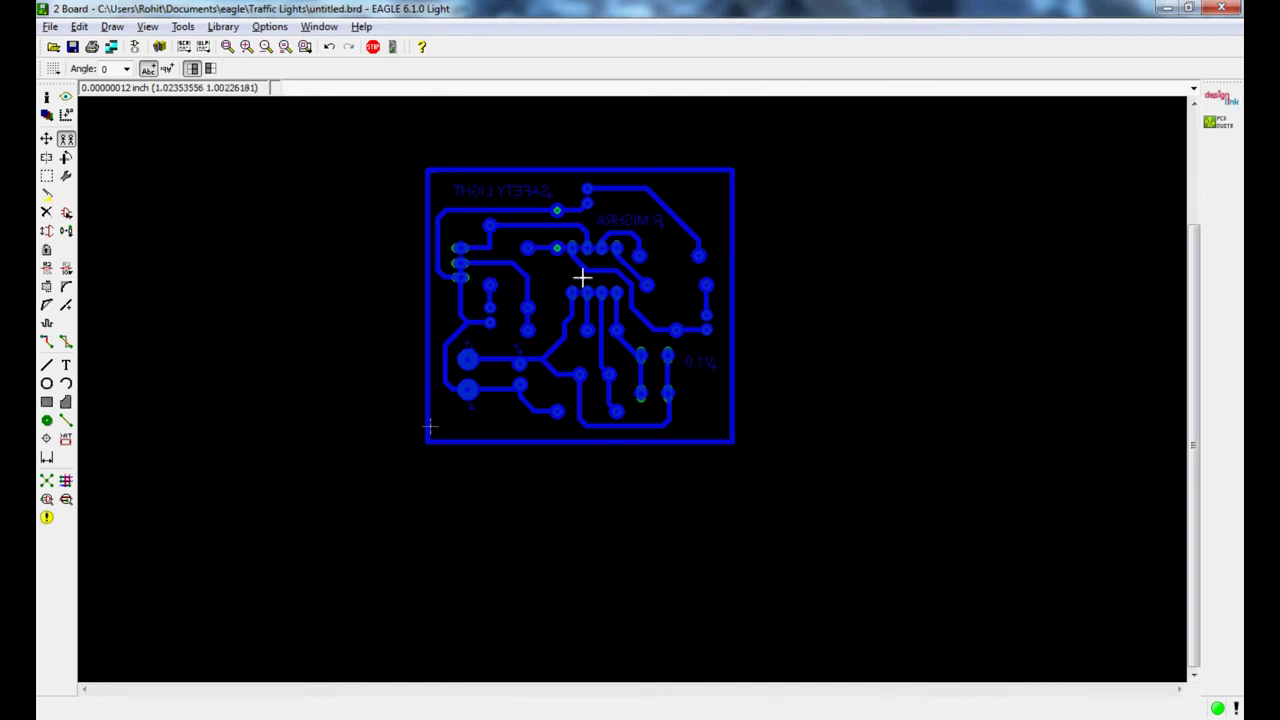
pyautogui.rightClick(600, 250)
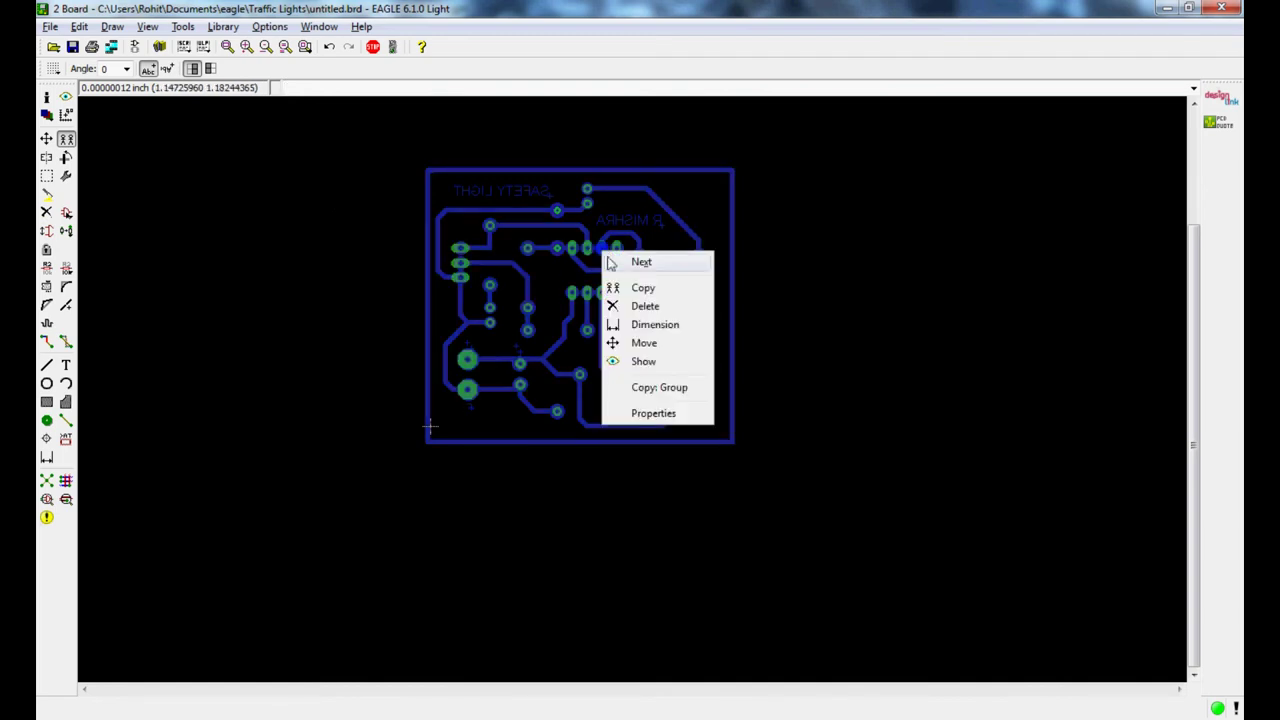
pyautogui.click(681, 389)
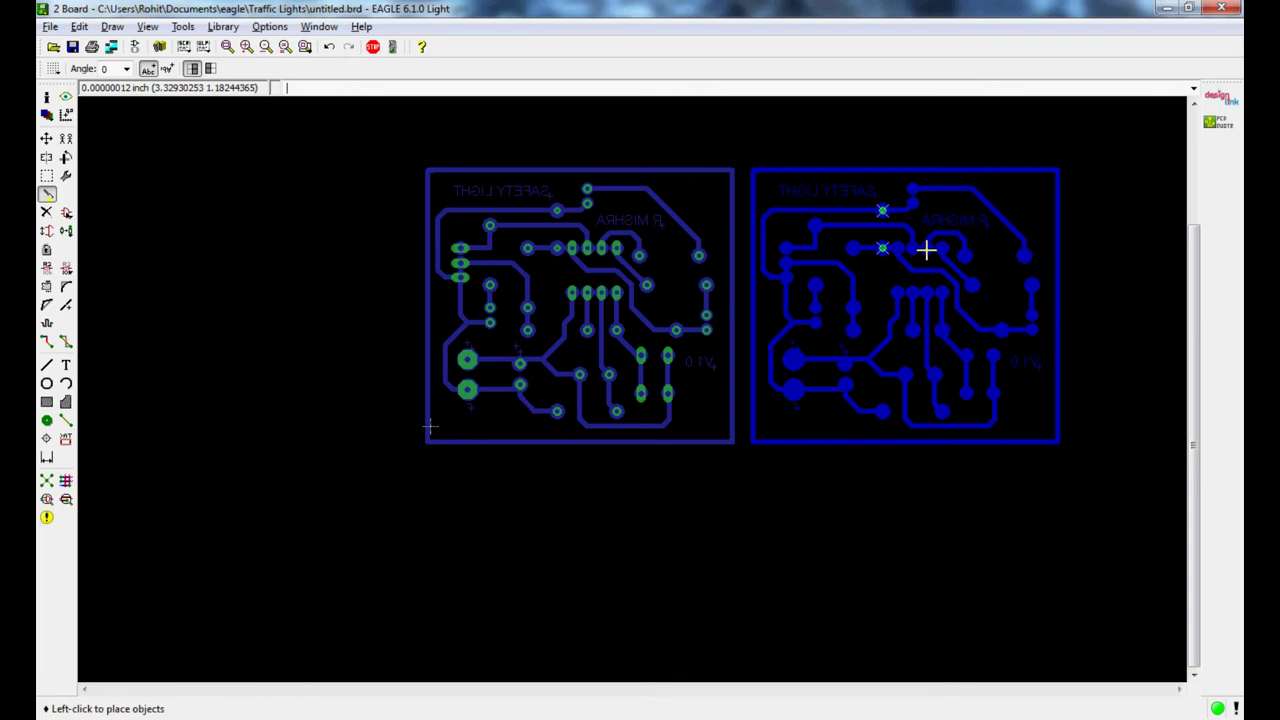
pyautogui.click(925, 250)
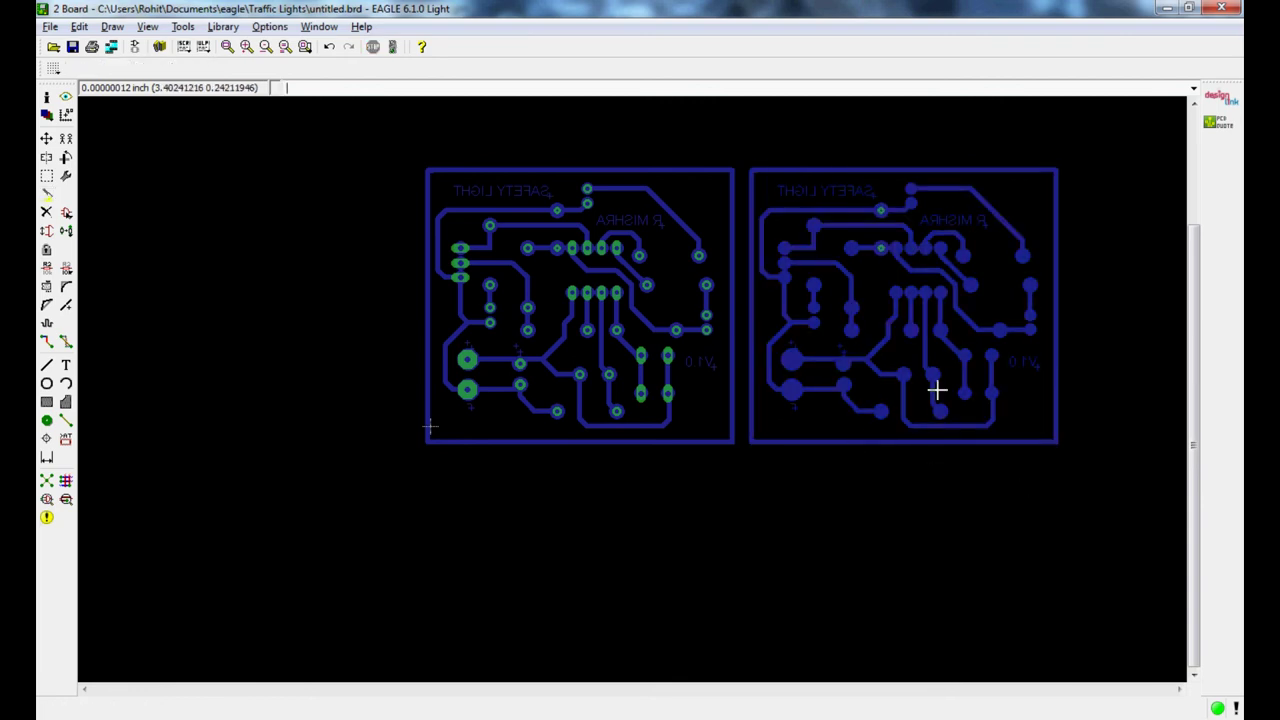
# - Group-select both boards with a window and use Copy: Group to start placing a second pair below
pyautogui.scroll(-5, 937, 390)
pyautogui.scroll(4, 1038, 438)
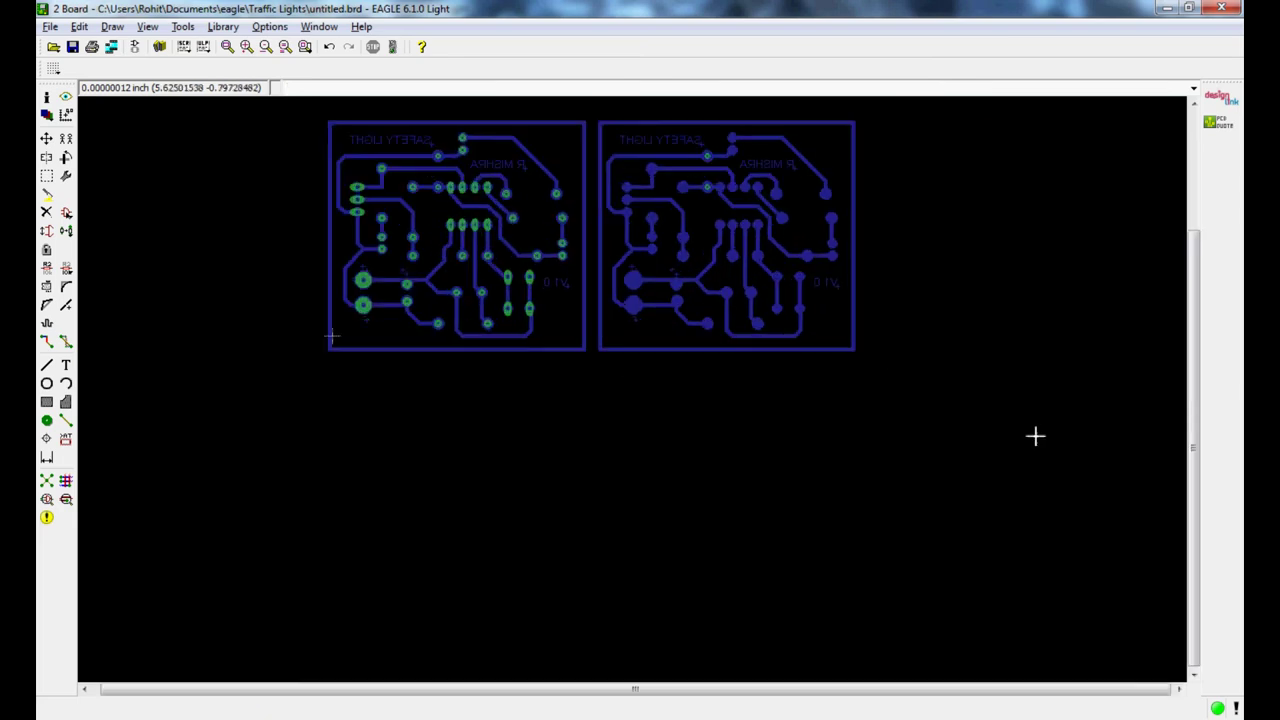
pyautogui.click(46, 175)
pyautogui.moveTo(310, 108); pyautogui.dragTo(913, 373)
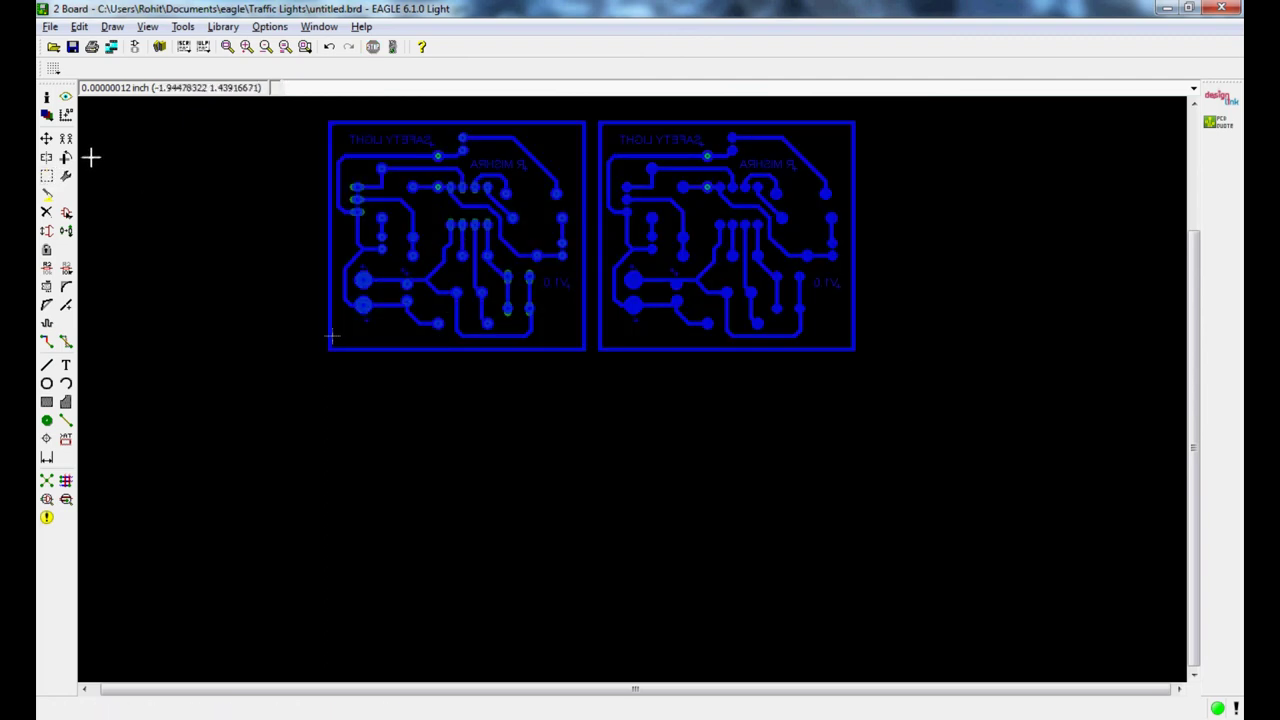
pyautogui.click(65, 138)
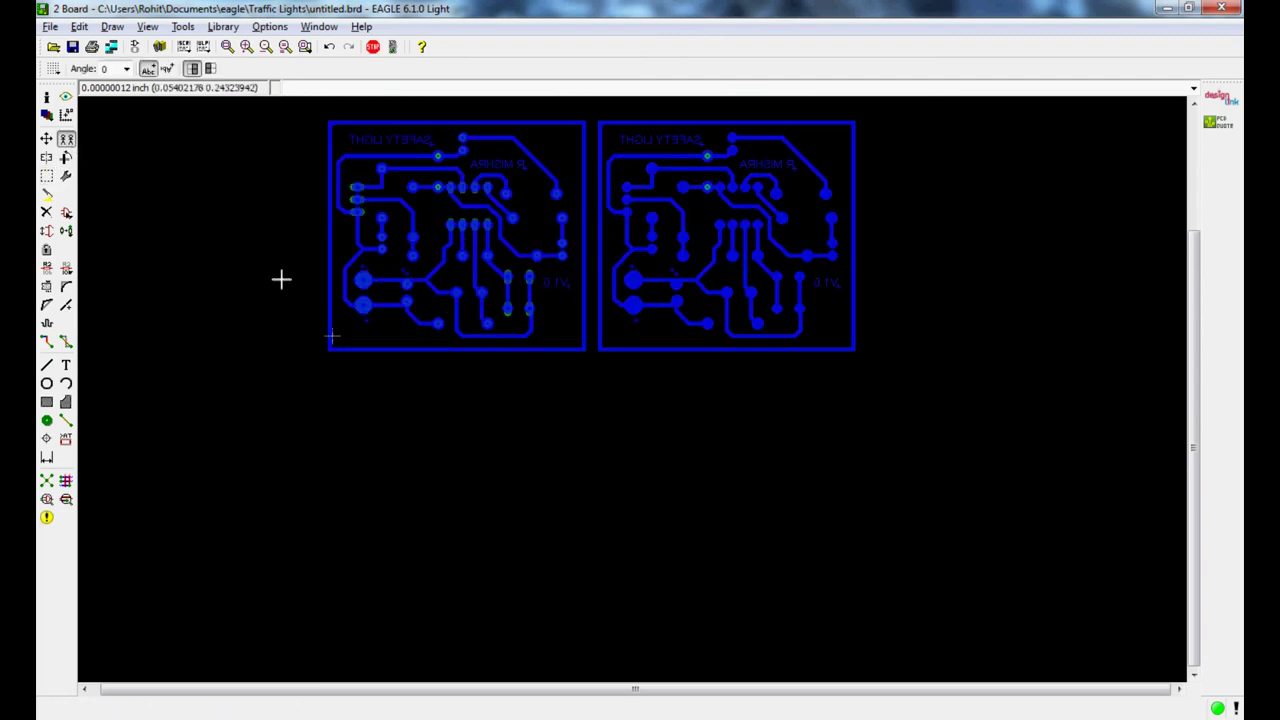
pyautogui.rightClick(800, 309)
pyautogui.click(889, 577)
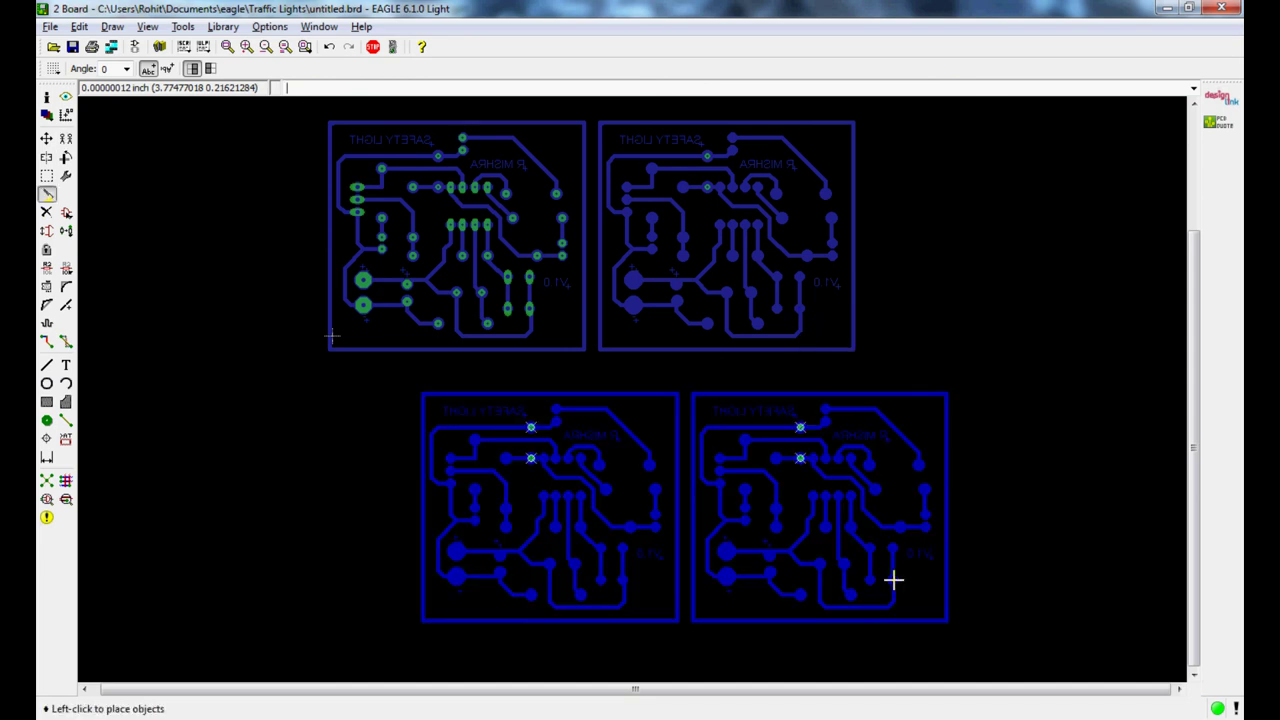